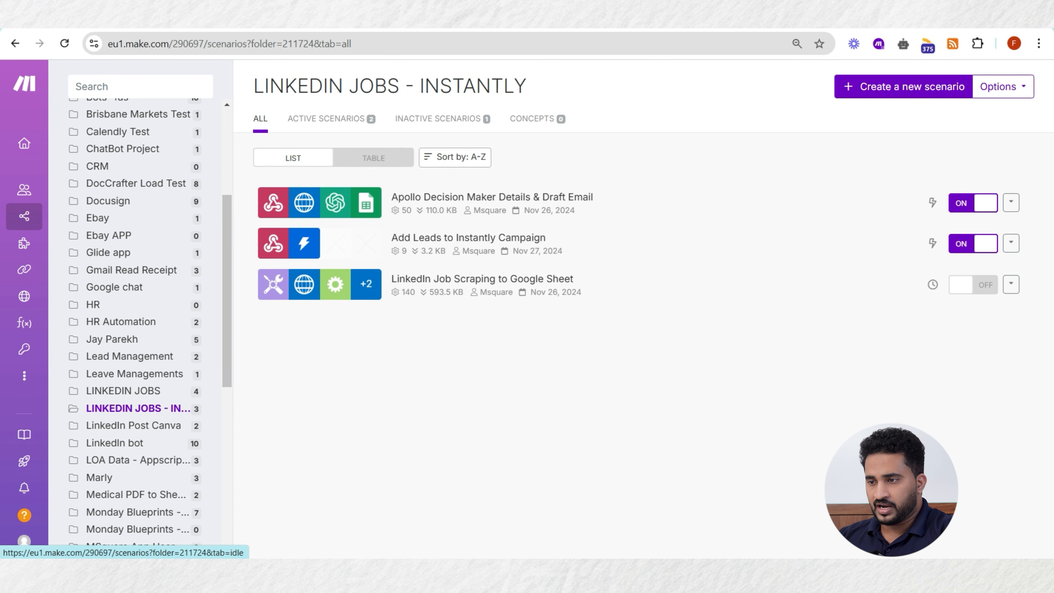
- Review the module diagrams of the LinkedIn Job Scraping to Google Sheet and Add Leads to Instantly Campaign scenarios
left_click(478, 21)
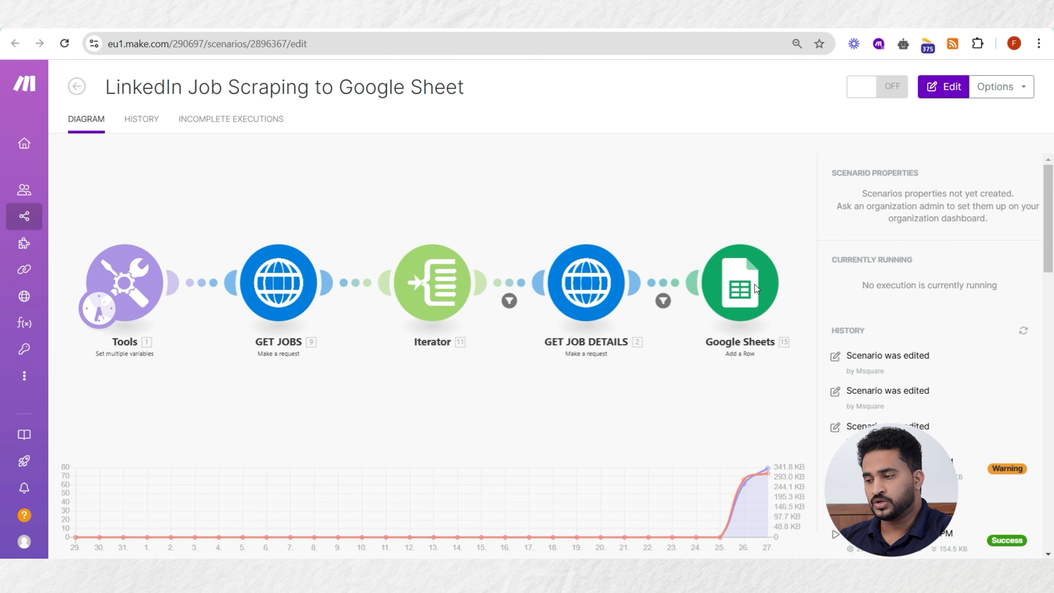
left_click(481, 23)
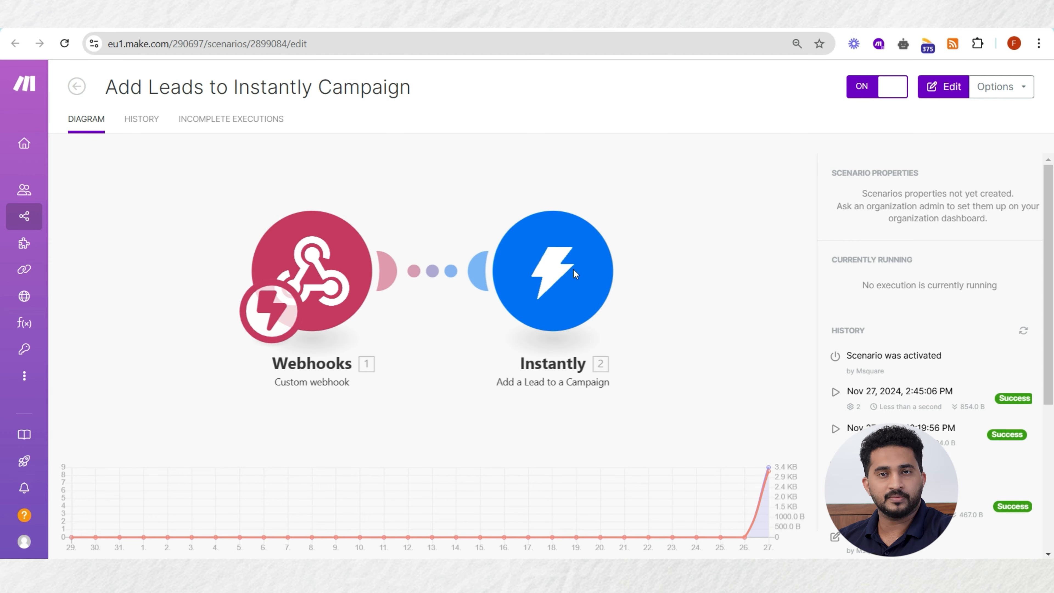
- Switch to the LINKEDIN JOBS Google Sheet and review its column headers across the first row
key("ctrl+Tab")
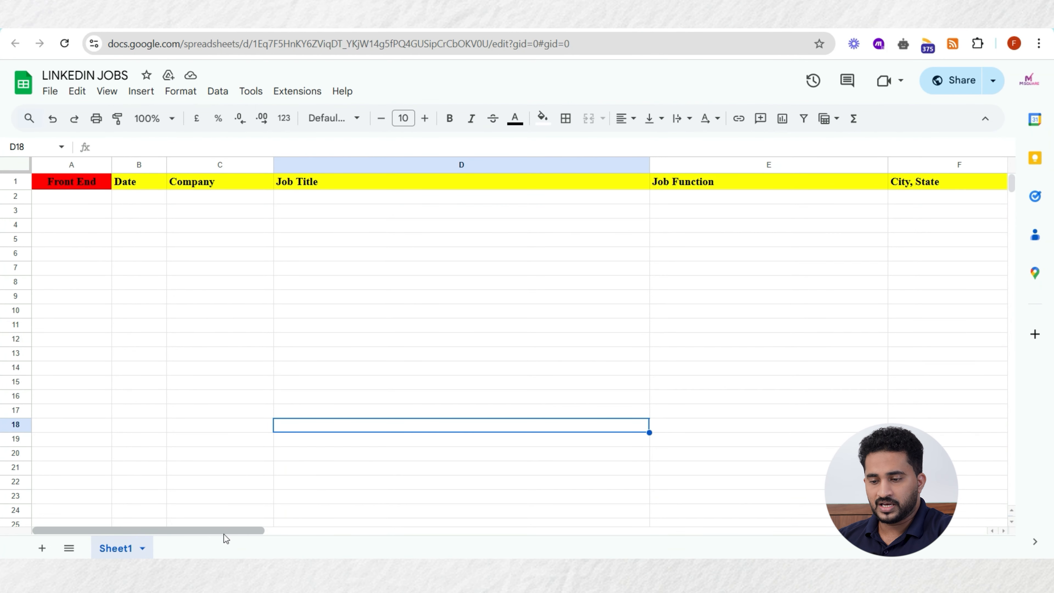
left_click_drag(224, 532, 453, 538)
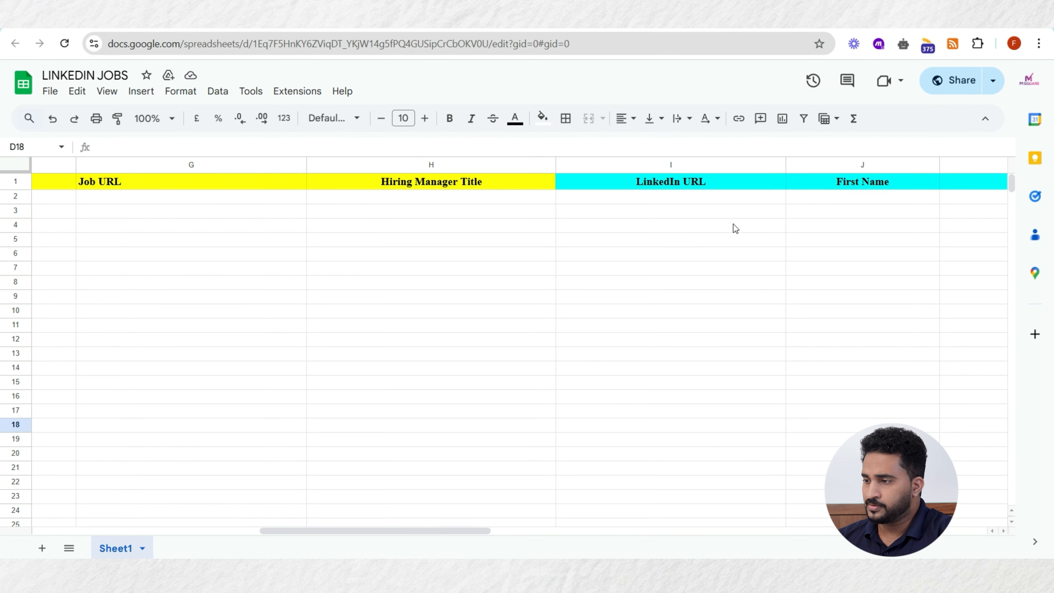
left_click(561, 20)
left_click(664, 28)
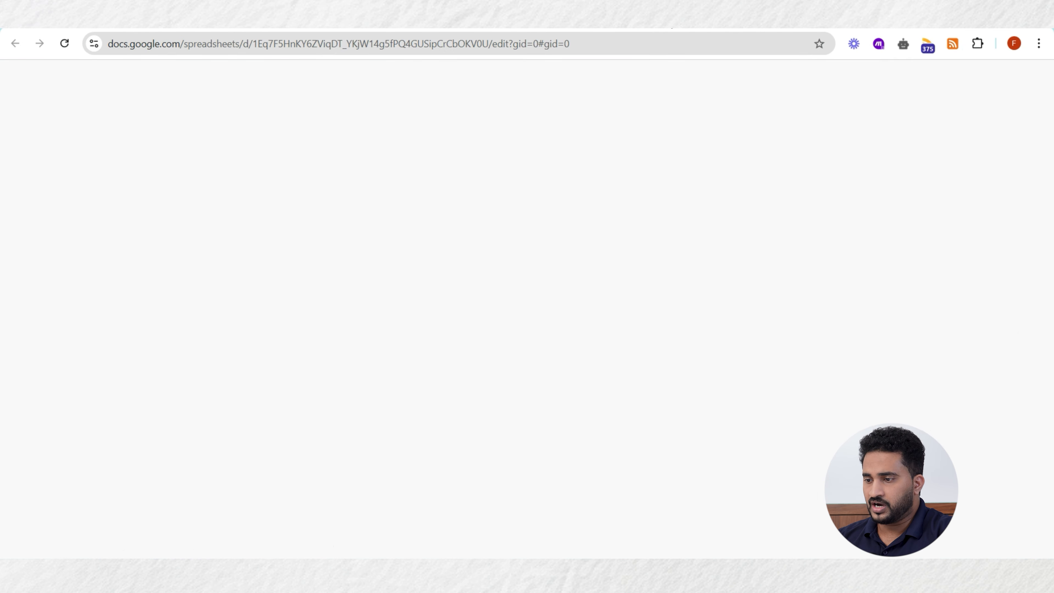
left_click_drag(460, 531, 709, 537)
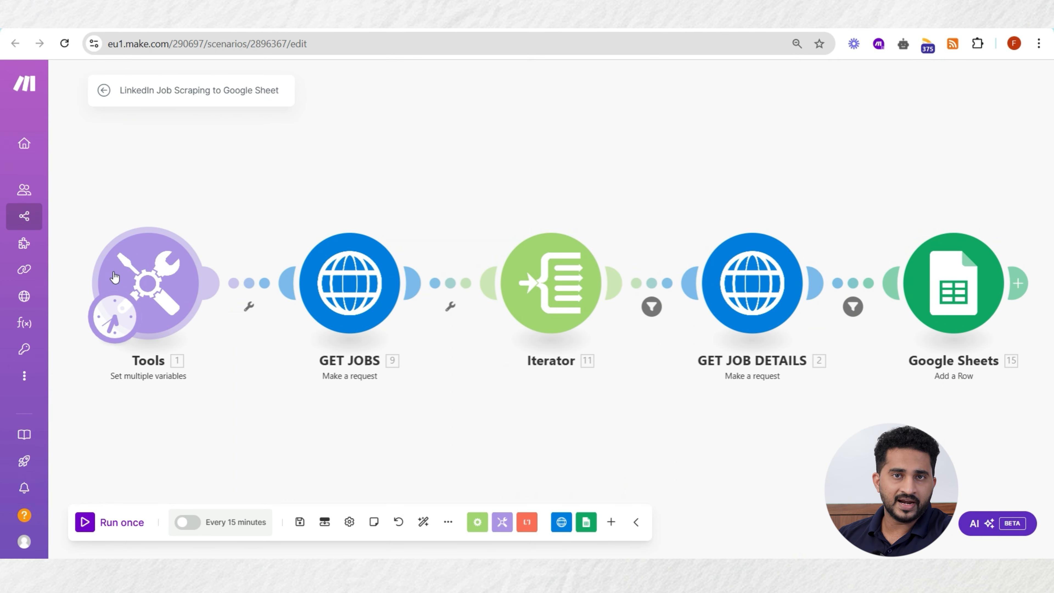
- Review the job search variables defined in the Tools module of the LinkedIn Job Scraping scenario, from job type to date posted
left_click(112, 281)
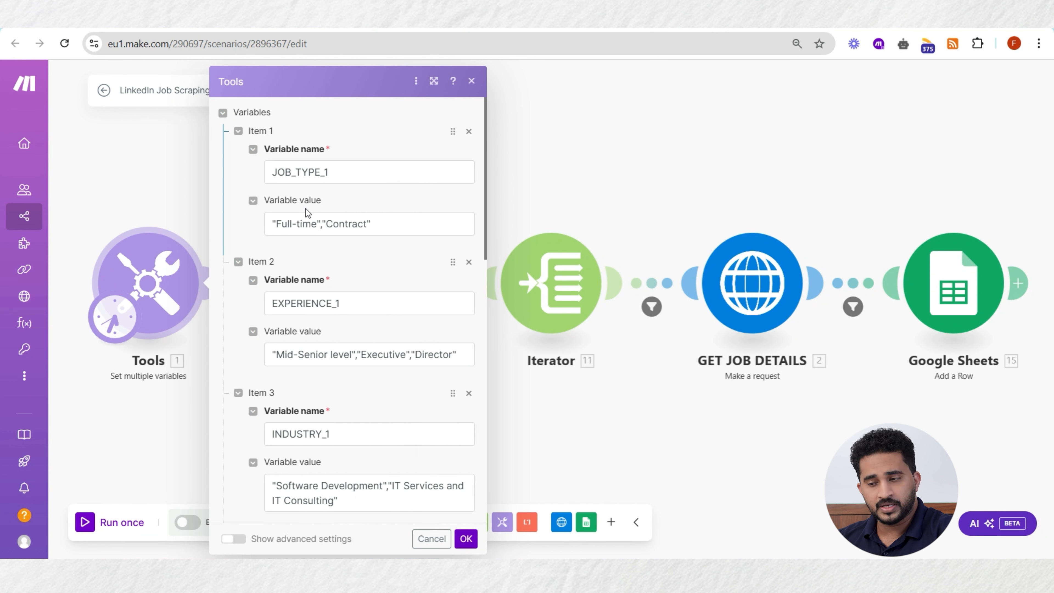
scroll(336, 306, "down", 3)
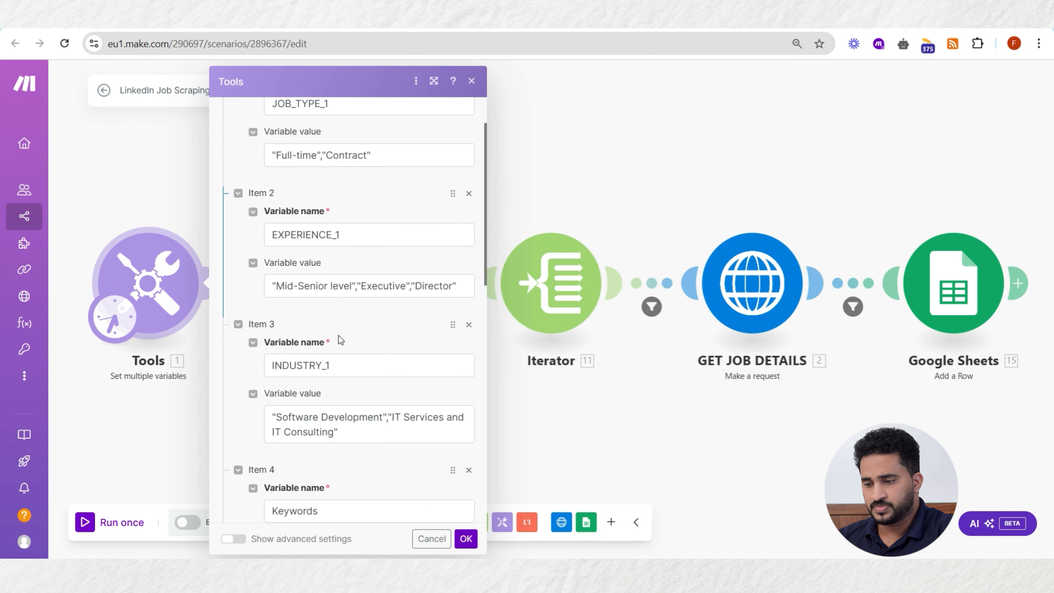
scroll(348, 421, "down", 3)
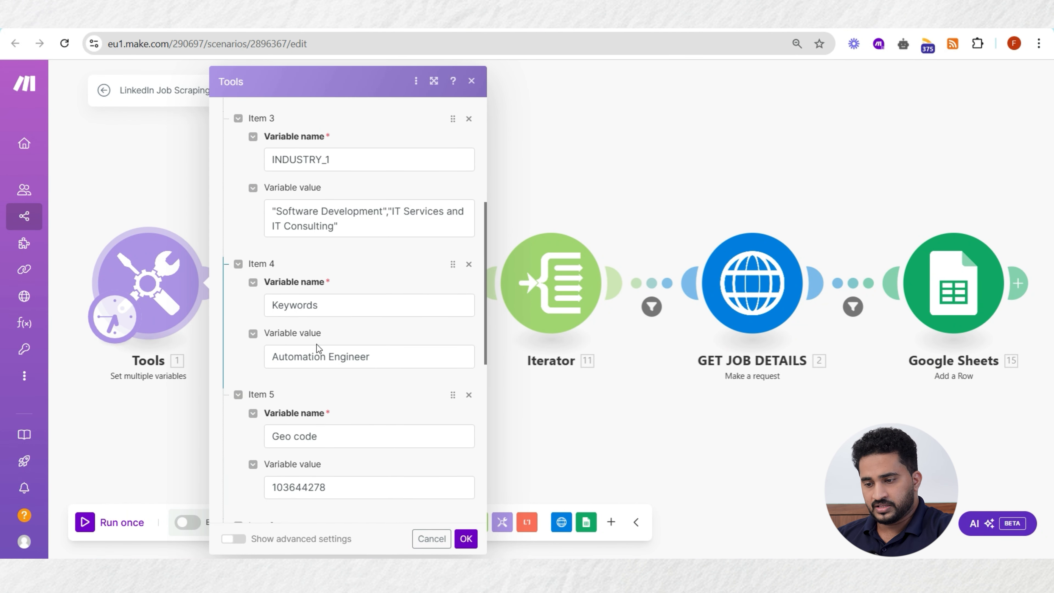
scroll(337, 384, "down", 3)
scroll(336, 411, "down", 5)
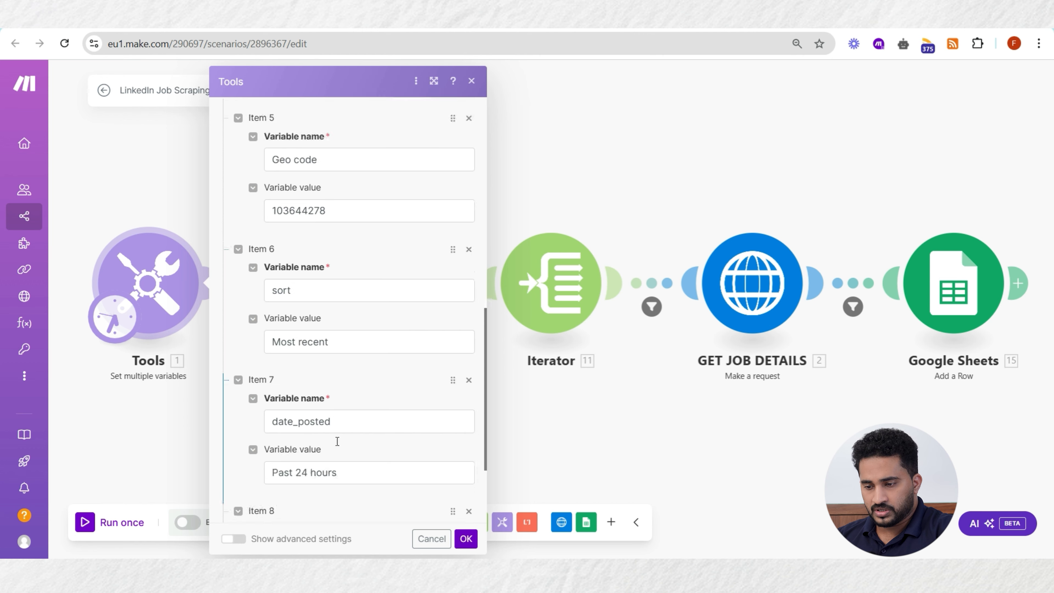
left_click(569, 195)
- Check the request URL and method configured in the GET JOBS module
left_click(353, 296)
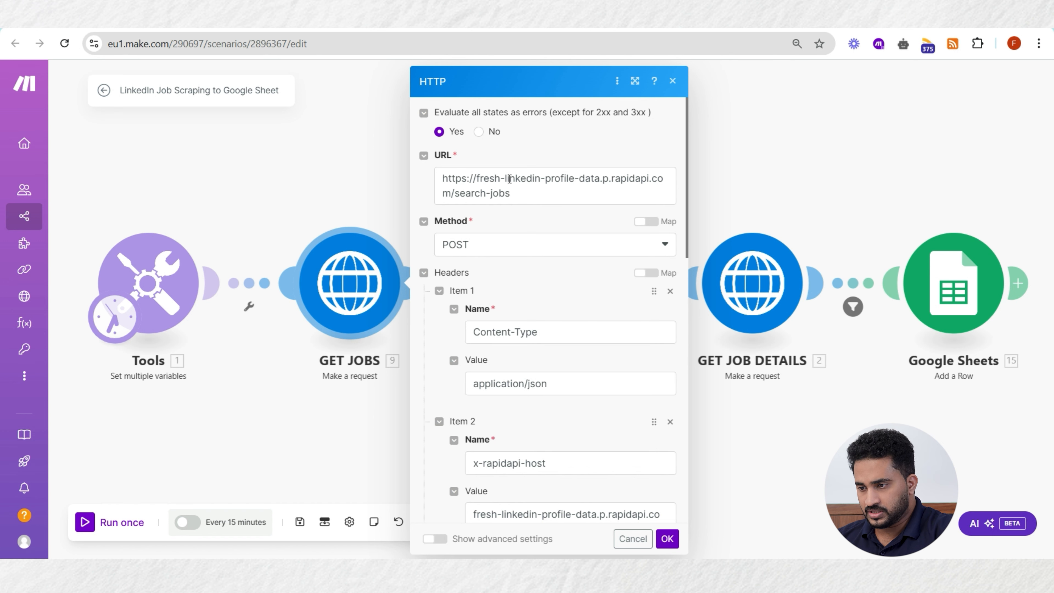
left_click(733, 130)
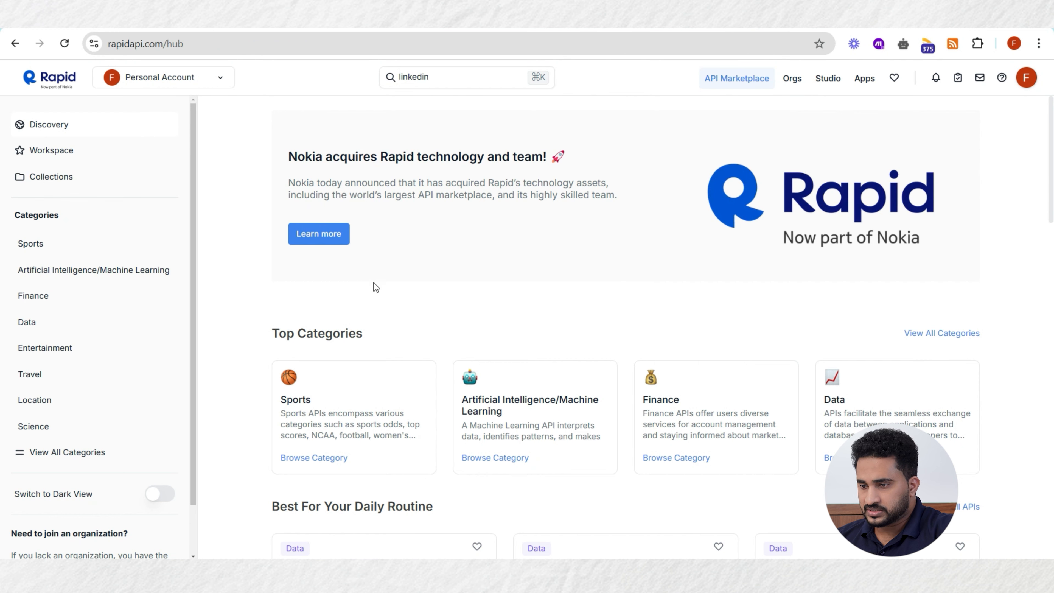
- On RapidAPI, open the Fresh LinkedIn Profile Data API from the linkedin search and examine its Job Search endpoints
left_click(431, 77)
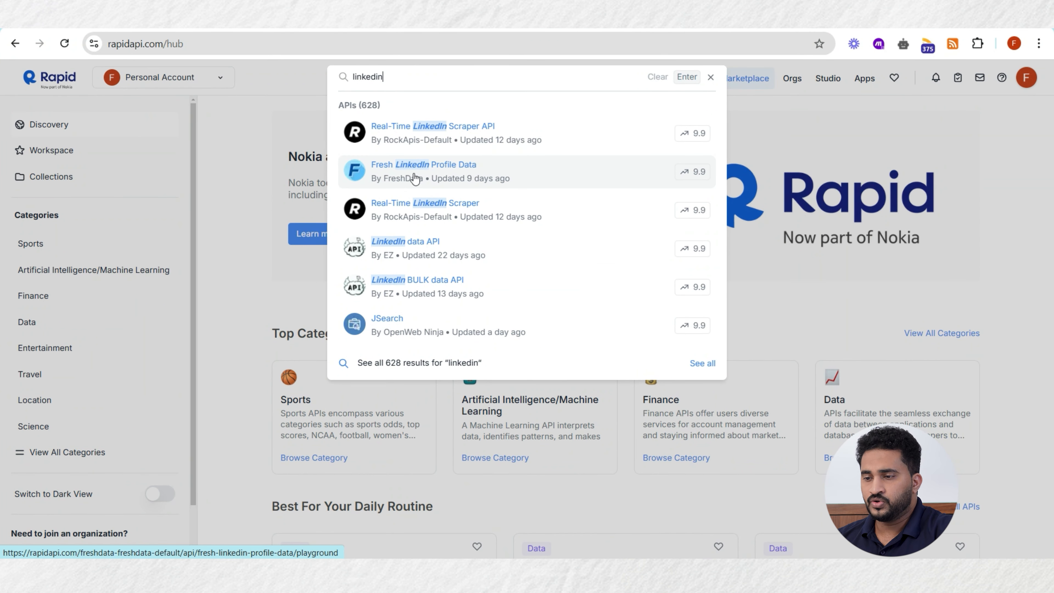
left_click(430, 169)
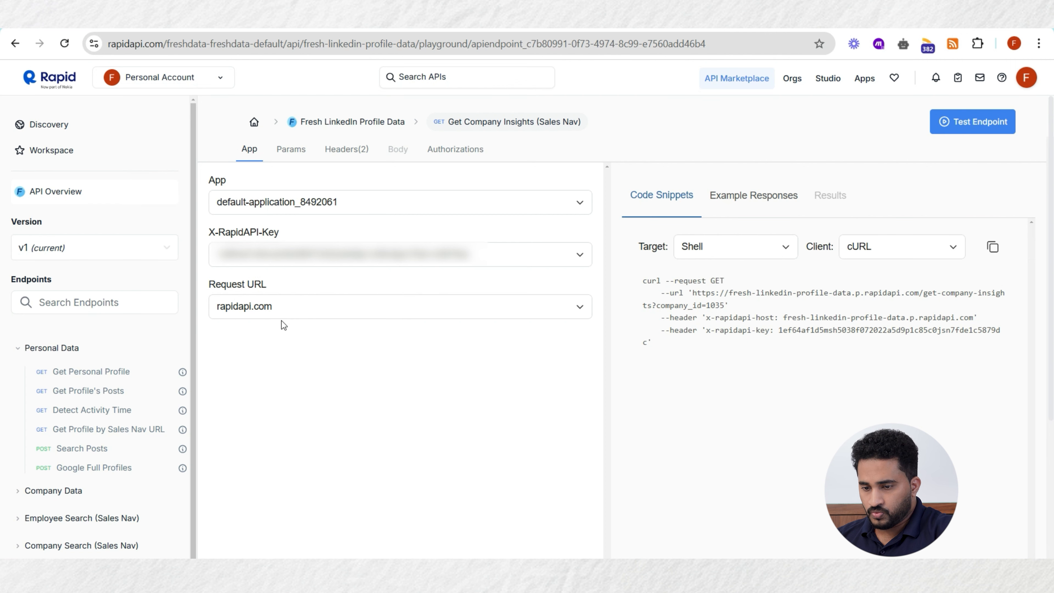
scroll(70, 417, "down", 5)
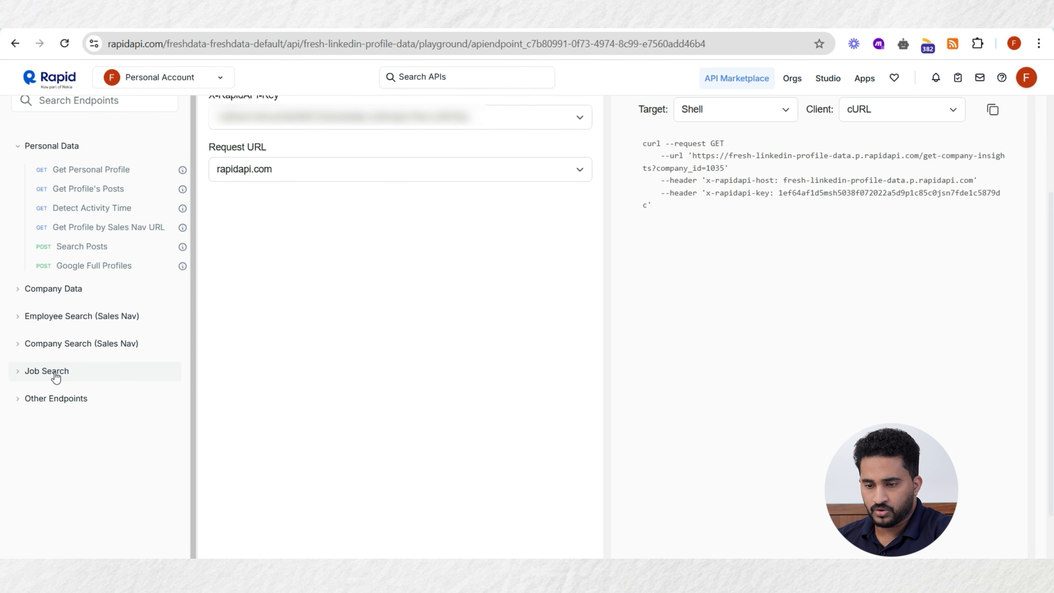
left_click(56, 372)
scroll(104, 378, "up", 2)
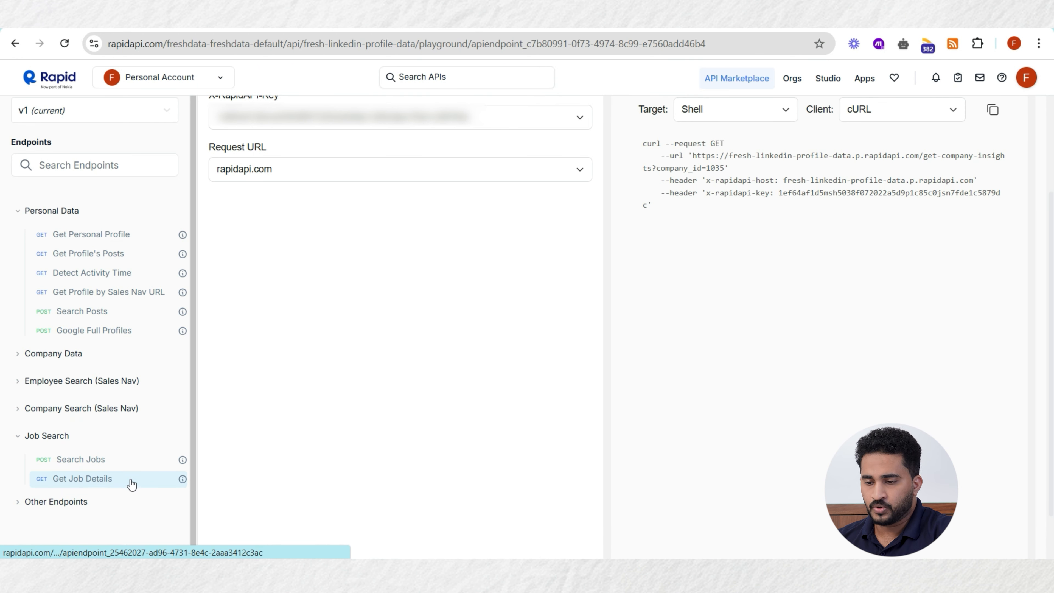
scroll(314, 407, "up", 3)
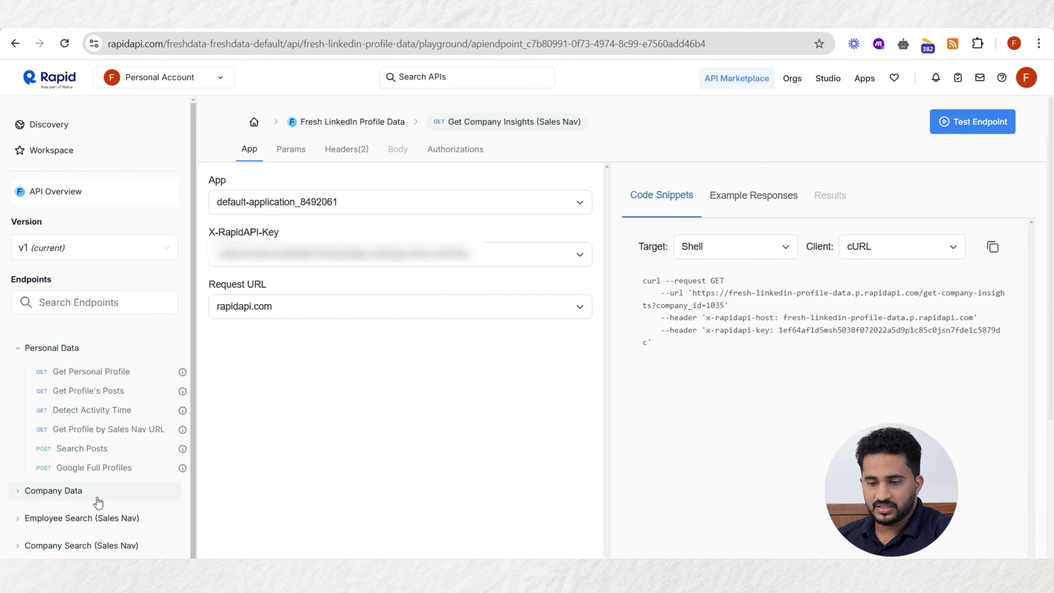
scroll(362, 428, "down", 1)
scroll(363, 427, "up", 1)
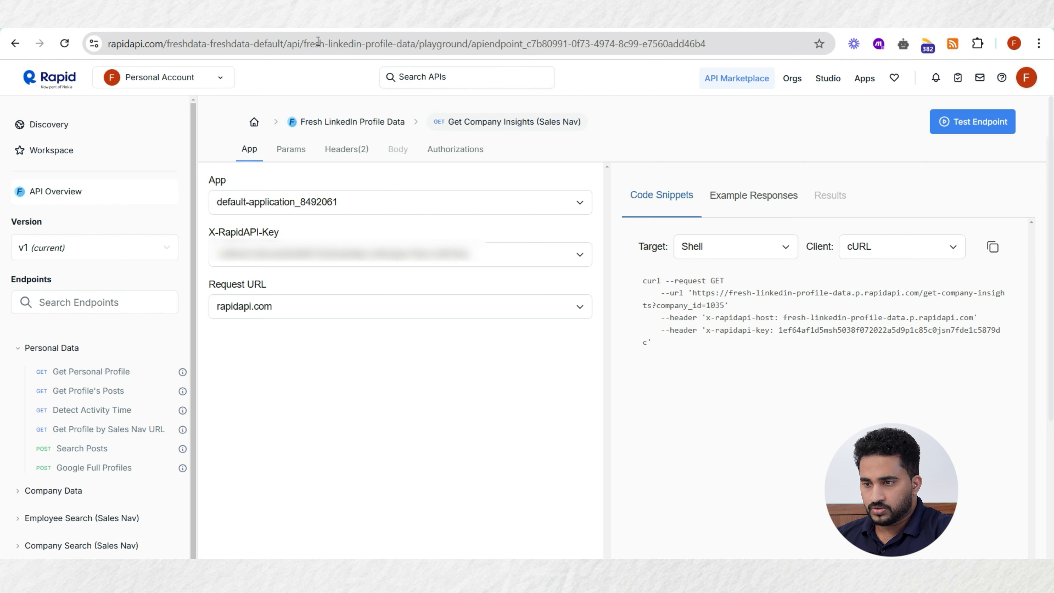
- Return to the Make scenario and examine each variable's name and value in the Tools module, closing its settings when done
left_click(313, 23)
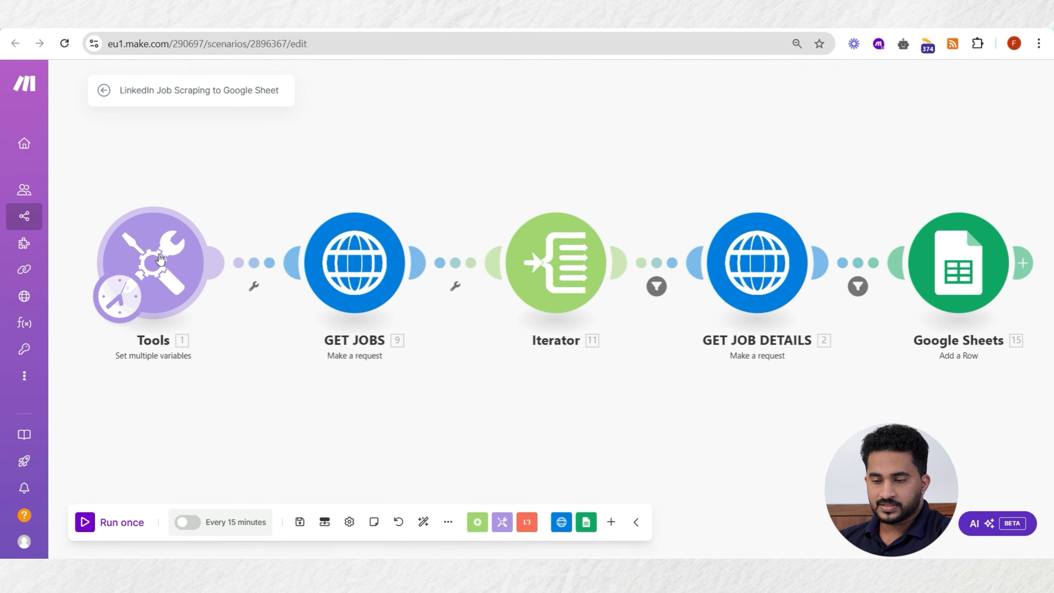
left_click(161, 259)
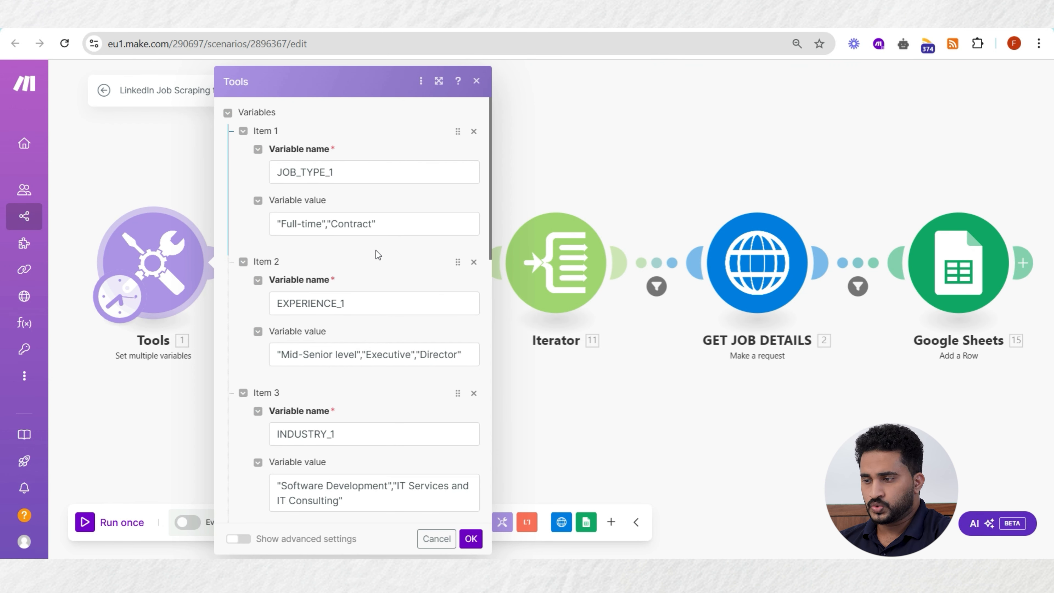
scroll(377, 250, "down", 1)
scroll(365, 249, "up", 1)
scroll(342, 254, "down", 2)
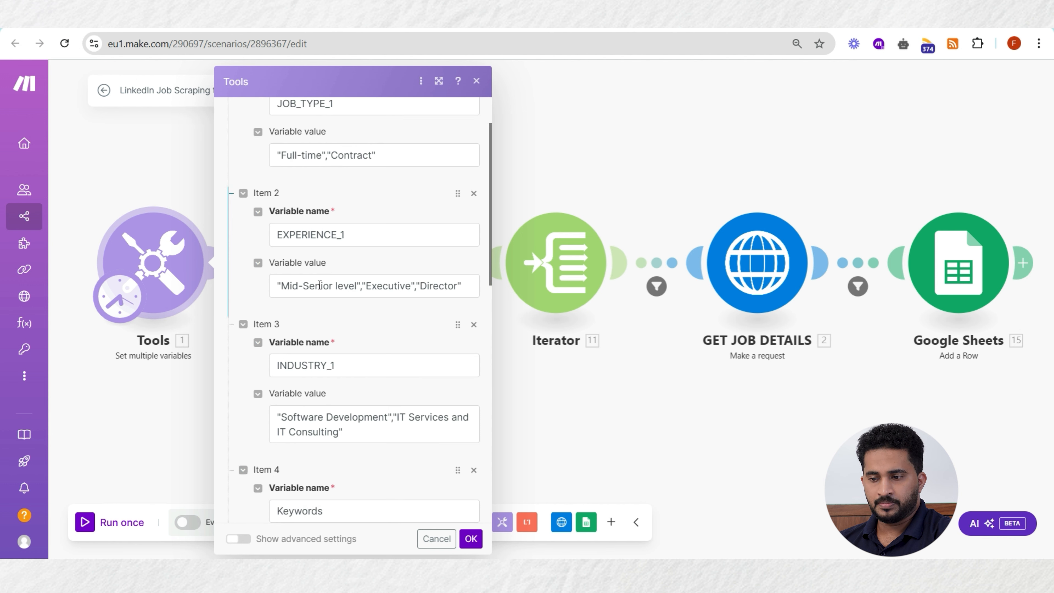
scroll(334, 392, "down", 4)
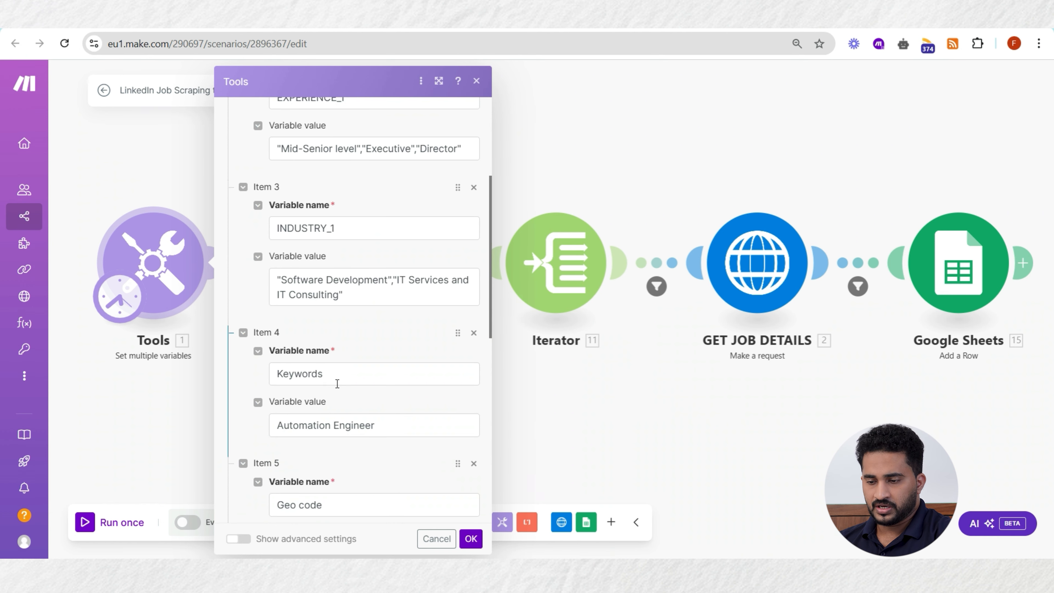
scroll(339, 415, "down", 2)
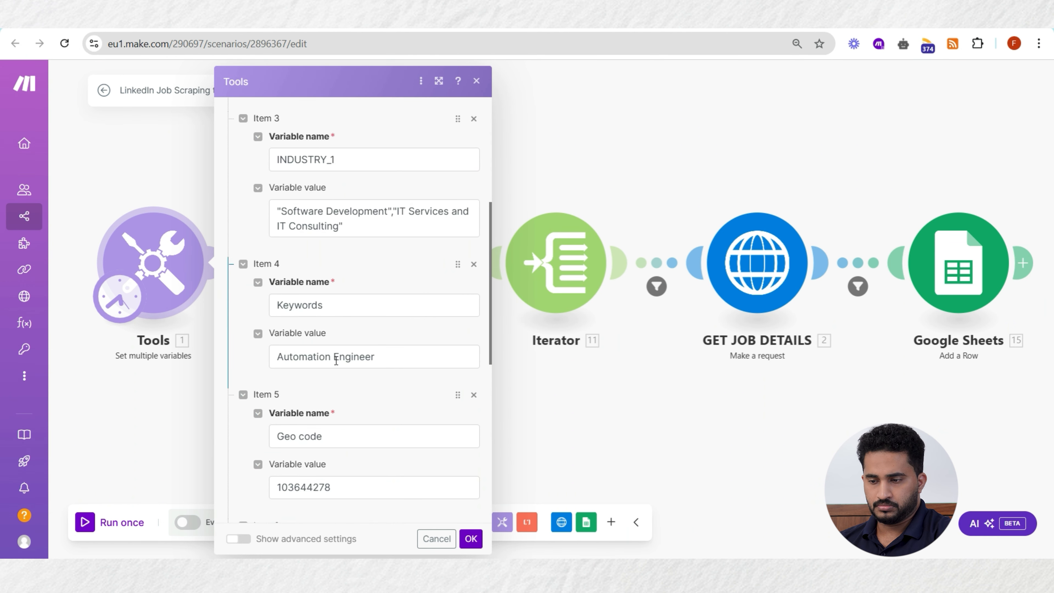
scroll(364, 358, "down", 2)
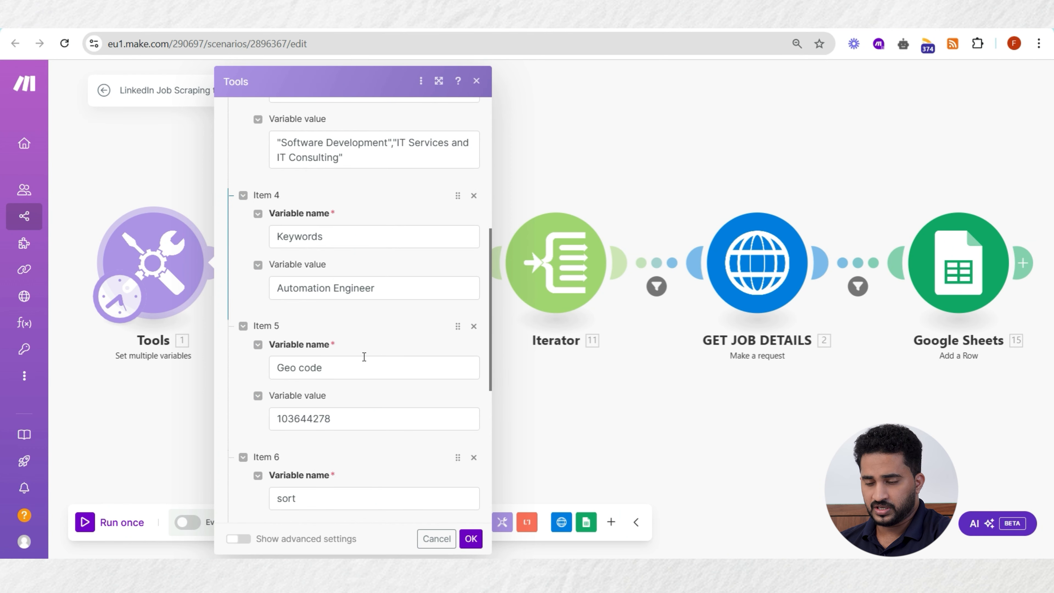
scroll(357, 295, "down", 2)
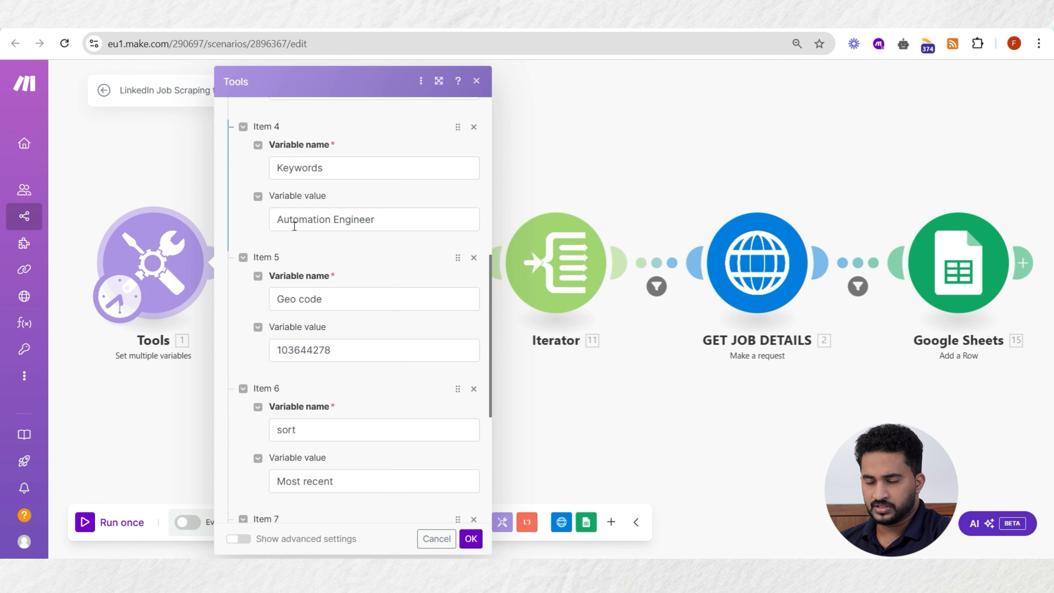
scroll(363, 243, "down", 4)
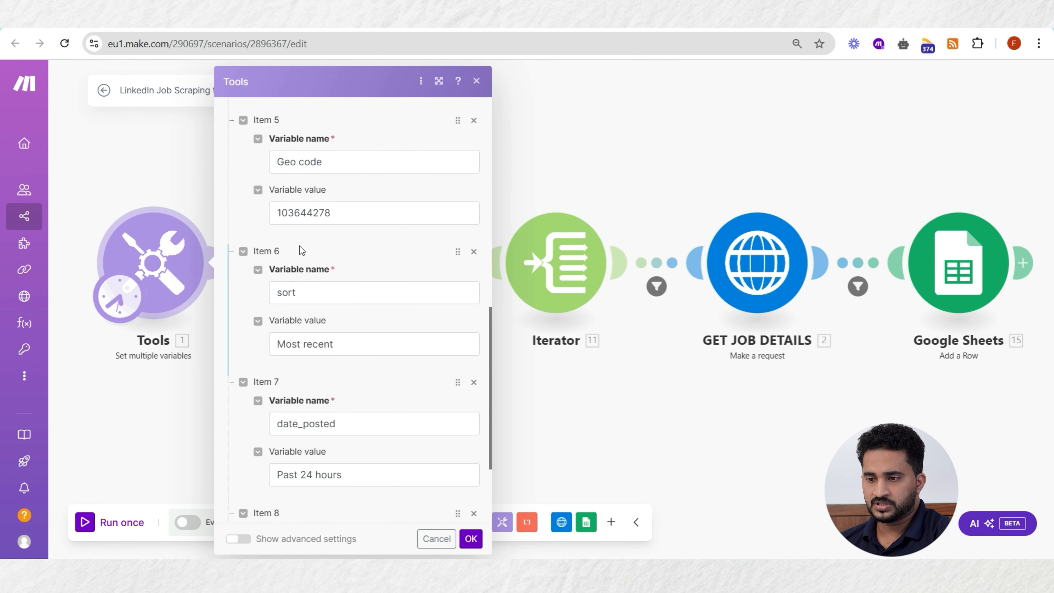
scroll(351, 380, "down", 4)
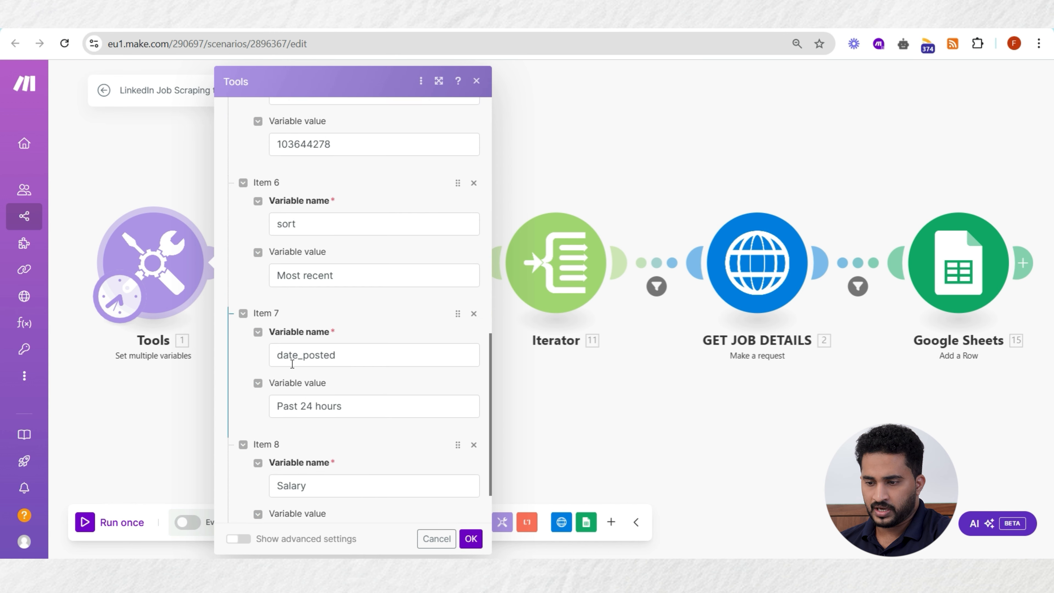
scroll(341, 271, "up", 8)
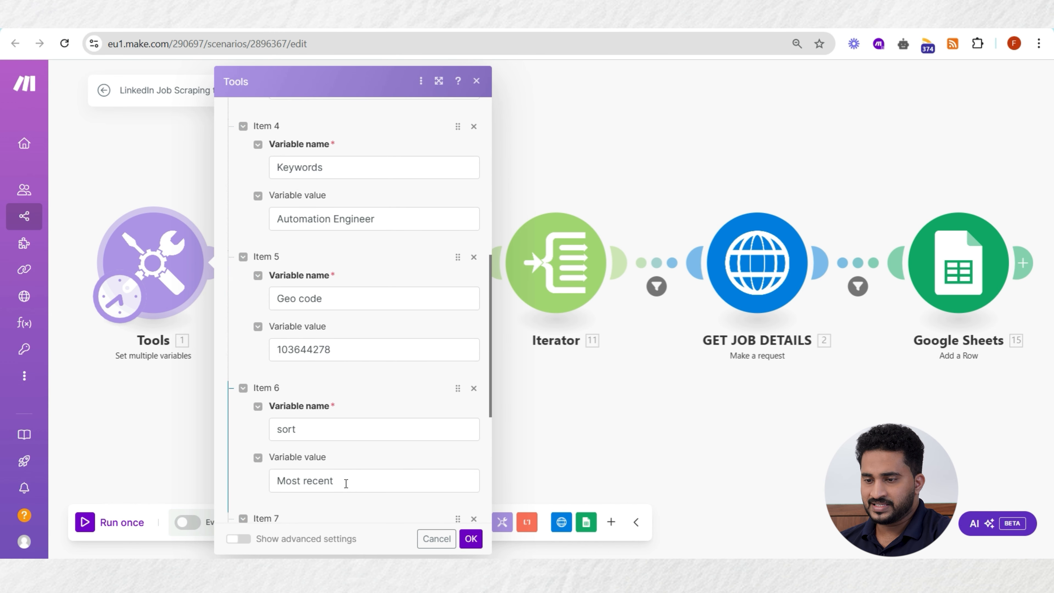
left_click(176, 185)
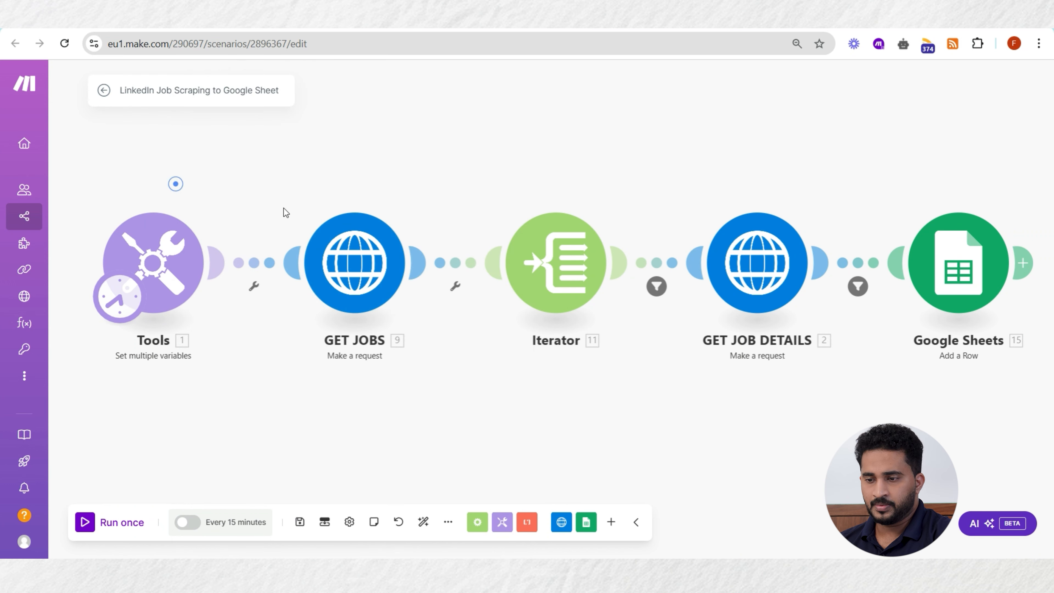
- Examine the GET JOBS module's URL, headers, body type and the JSON request content that uses the Tools variables
left_click(369, 269)
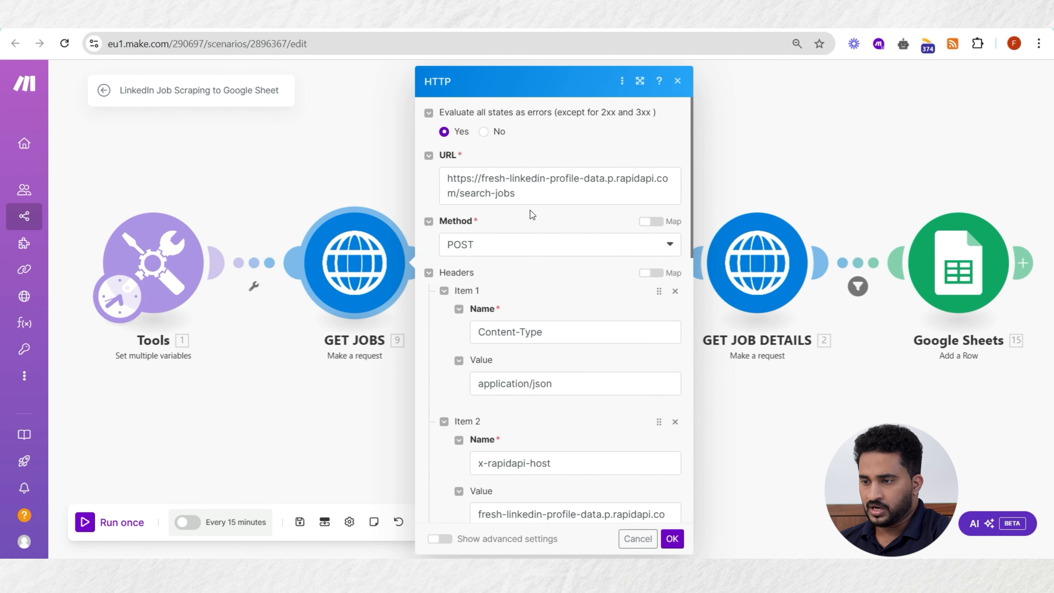
scroll(539, 271, "down", 2)
scroll(544, 249, "up", 2)
scroll(562, 224, "down", 6)
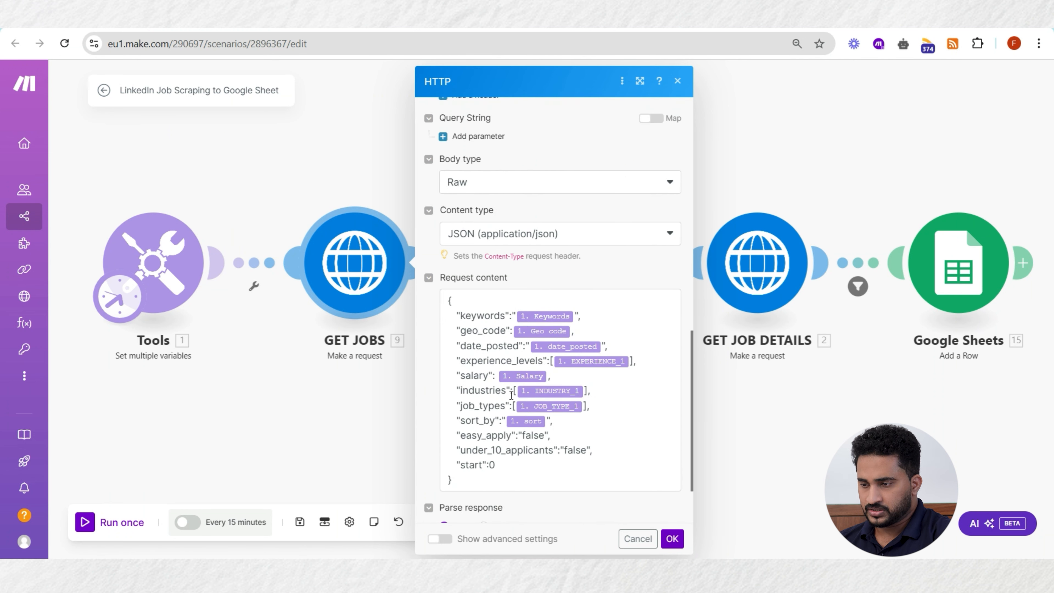
scroll(511, 395, "up", 2)
scroll(511, 392, "up", 4)
scroll(528, 349, "down", 4)
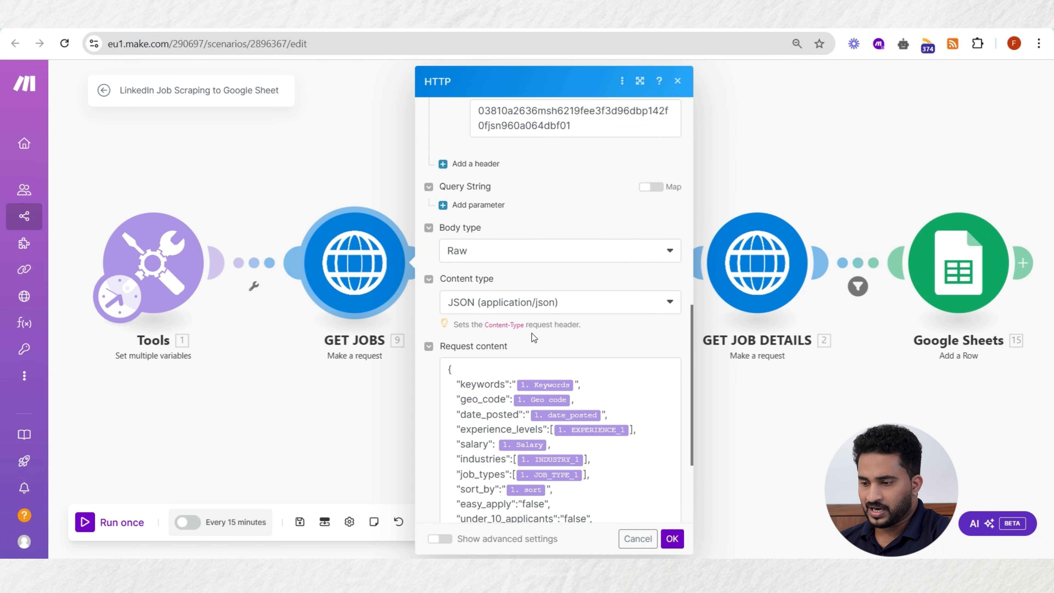
scroll(529, 390, "up", 15)
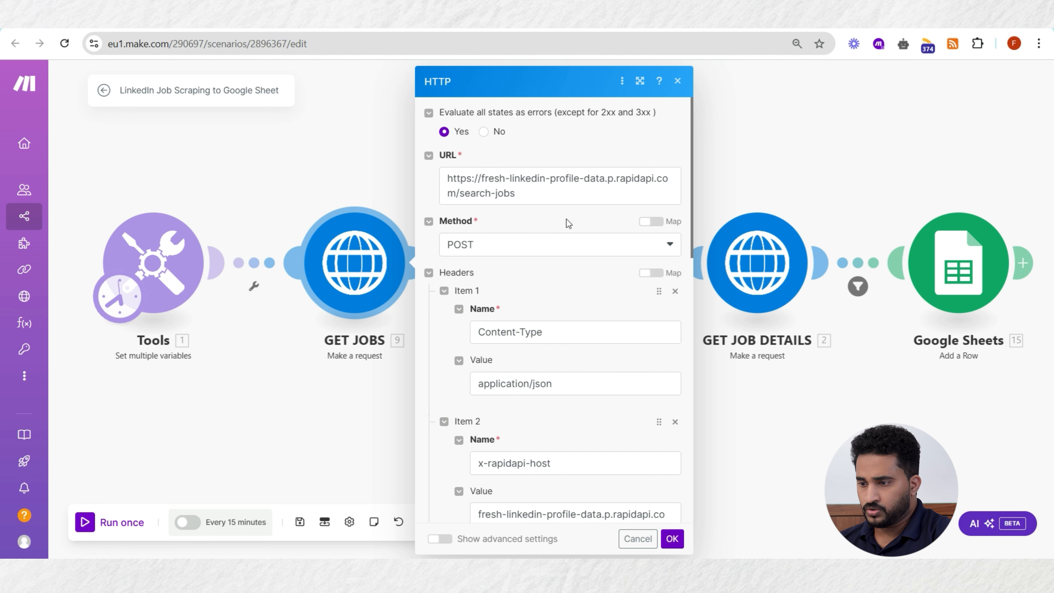
- Switch to RapidAPI and view the cURL code snippet of the Search Jobs endpoint under Job Search
left_click(682, 28)
scroll(102, 504, "down", 2)
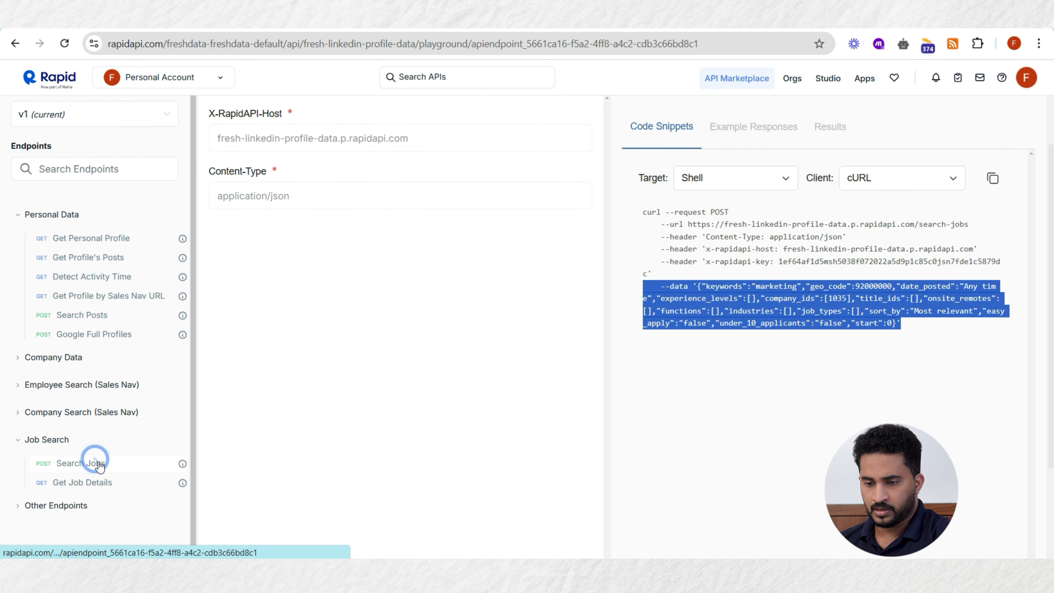
scroll(491, 276, "up", 1)
scroll(491, 276, "up", 2)
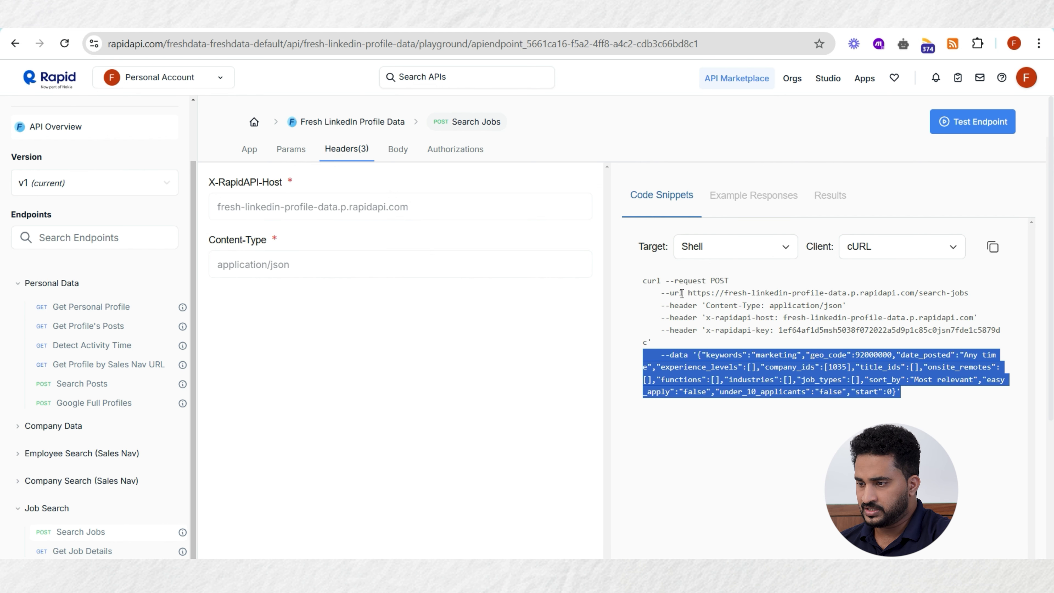
- Compare the POST method and request URL in the Search Jobs cURL snippet with the GET JOBS module's settings in Make
left_click_drag(689, 295, 734, 281)
double_click(725, 281)
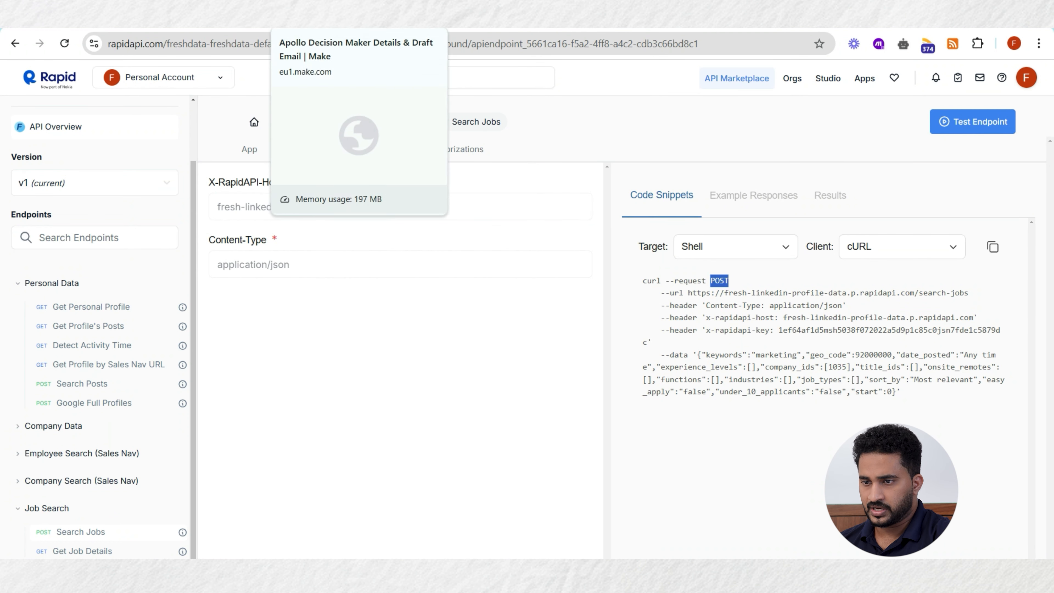
left_click(204, 21)
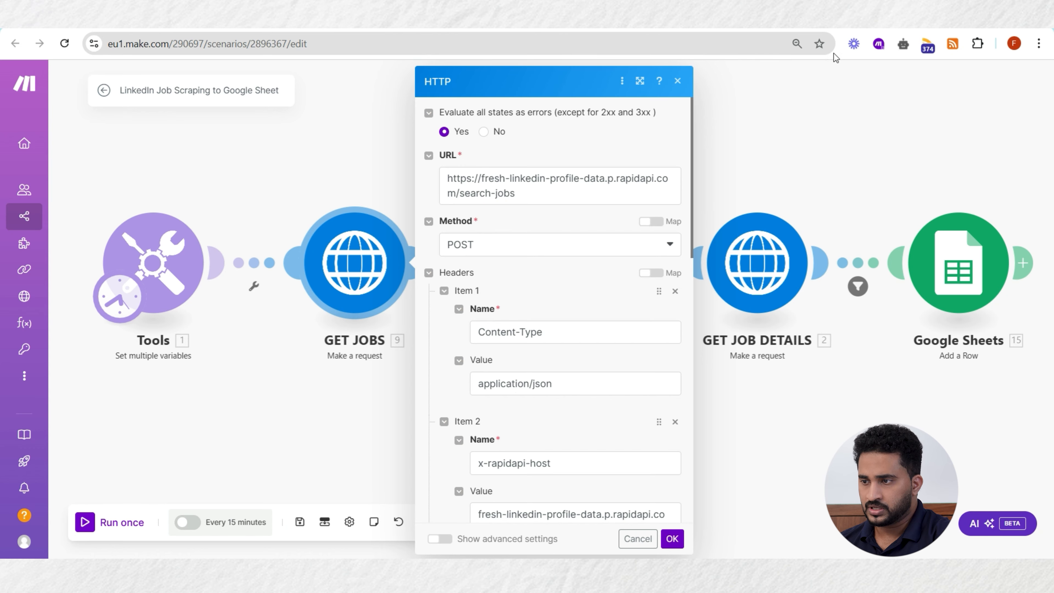
left_click(742, 21)
double_click(735, 293)
left_click_drag(692, 292, 976, 300)
left_click(249, 21)
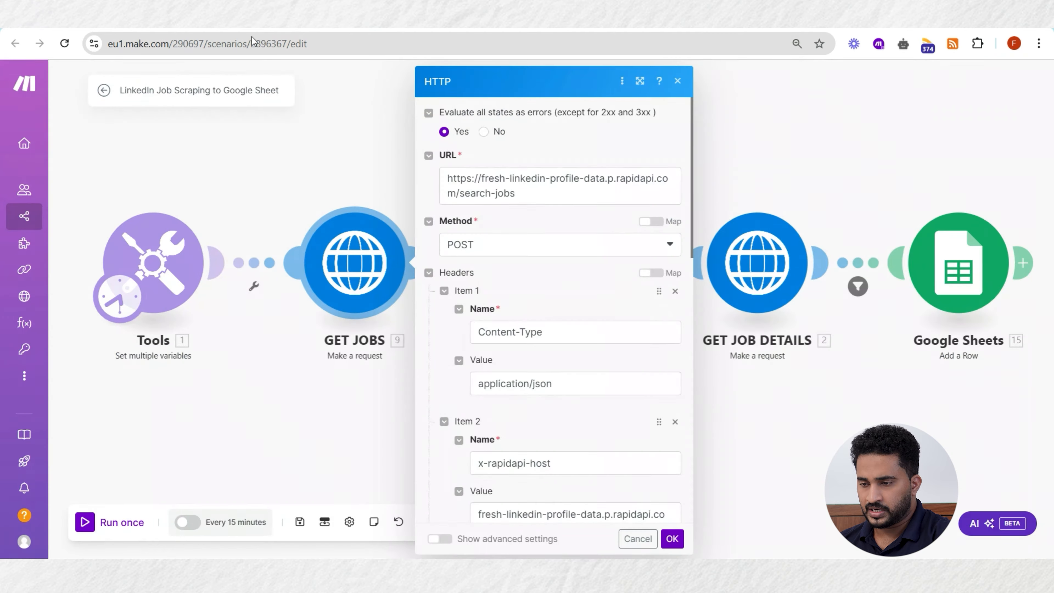
- Examine the Content-Type, x-rapidapi-host and x-rapidapi-key headers in the GET JOBS module, cross-checking against the RapidAPI snippet
scroll(542, 254, "down", 5)
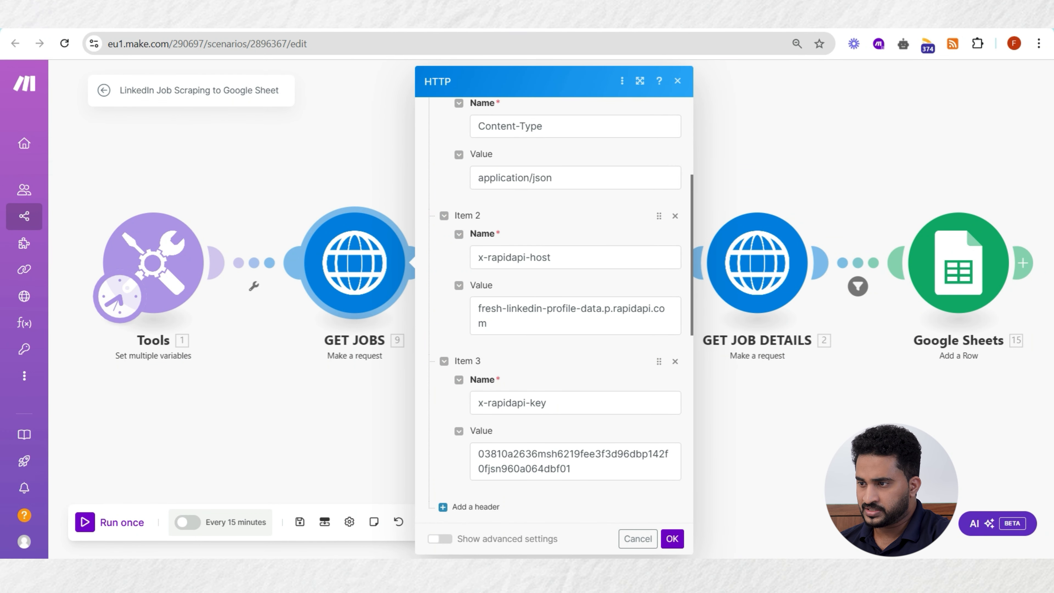
left_click(672, 19)
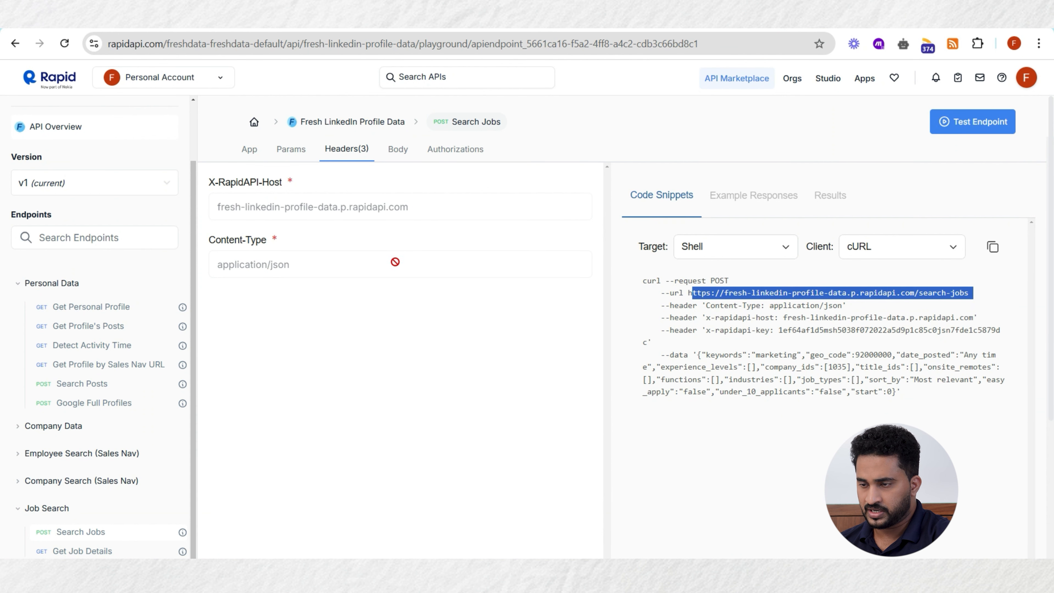
left_click(249, 21)
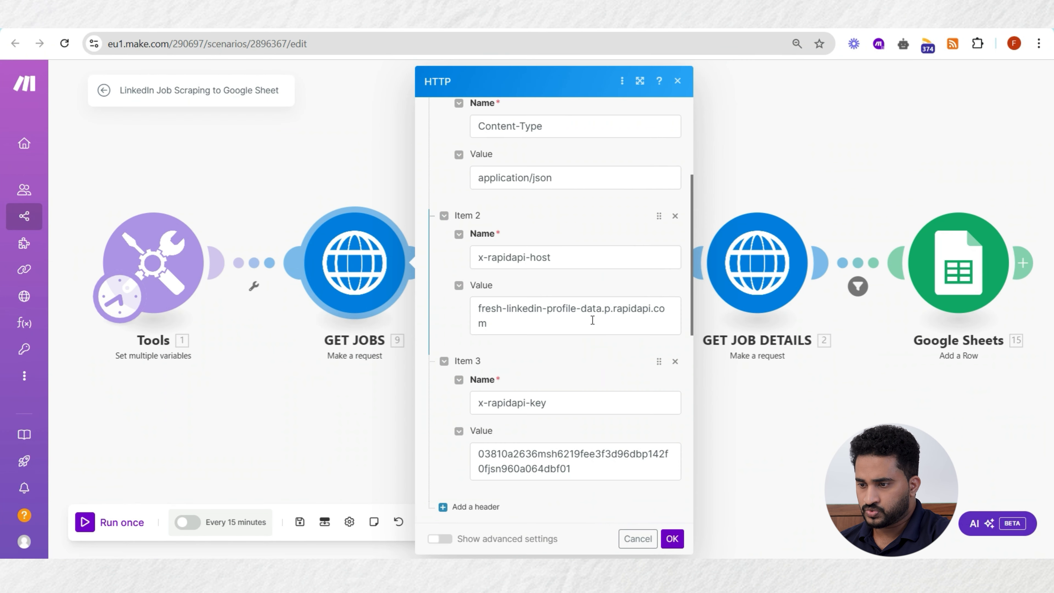
scroll(575, 343, "down", 3)
scroll(567, 333, "up", 6)
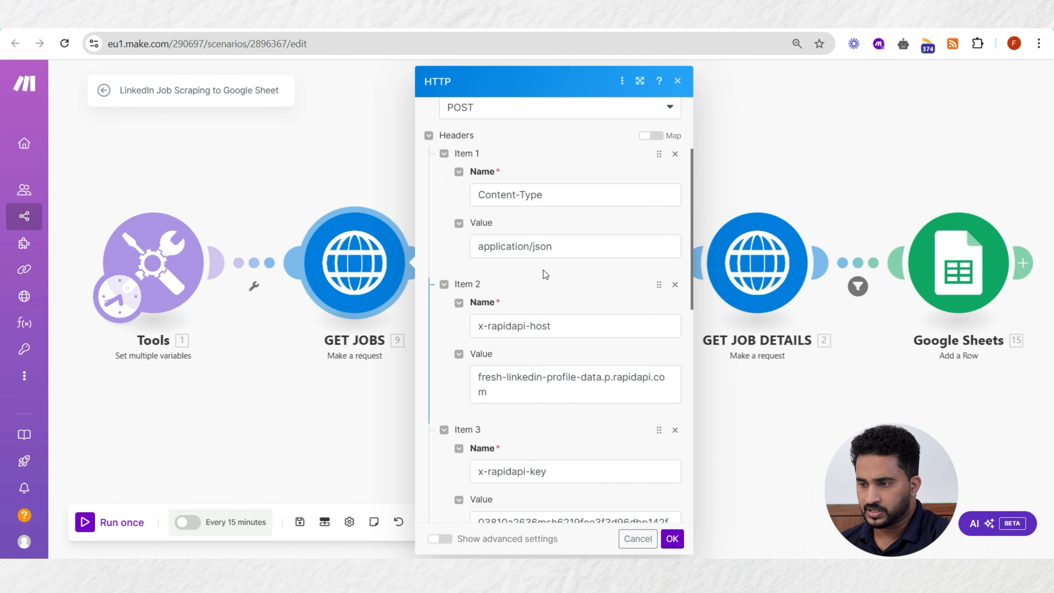
scroll(561, 292, "down", 3)
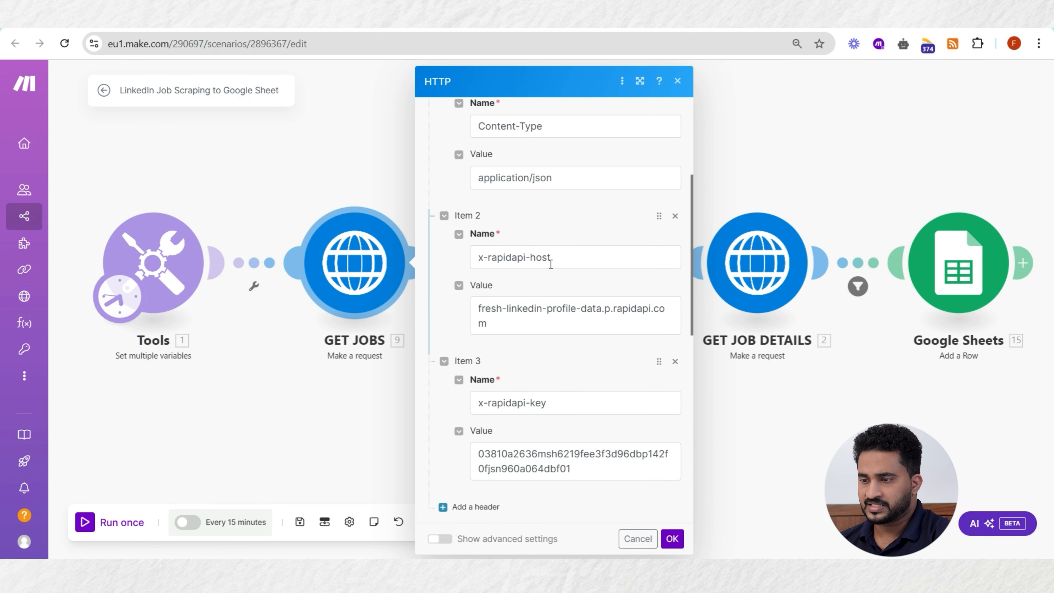
- Switch to RapidAPI and highlight the Content-Type, x-rapidapi-host and x-rapidapi-key header values in the cURL snippet
left_click(687, 29)
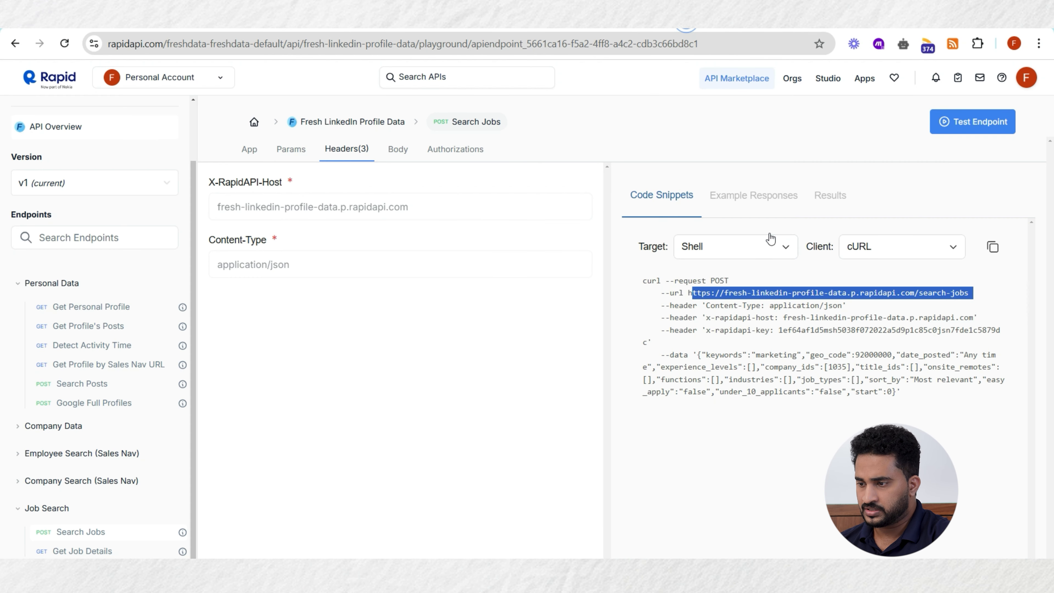
left_click(701, 316)
left_click(722, 305)
double_click(791, 306)
left_click_drag(717, 318, 741, 318)
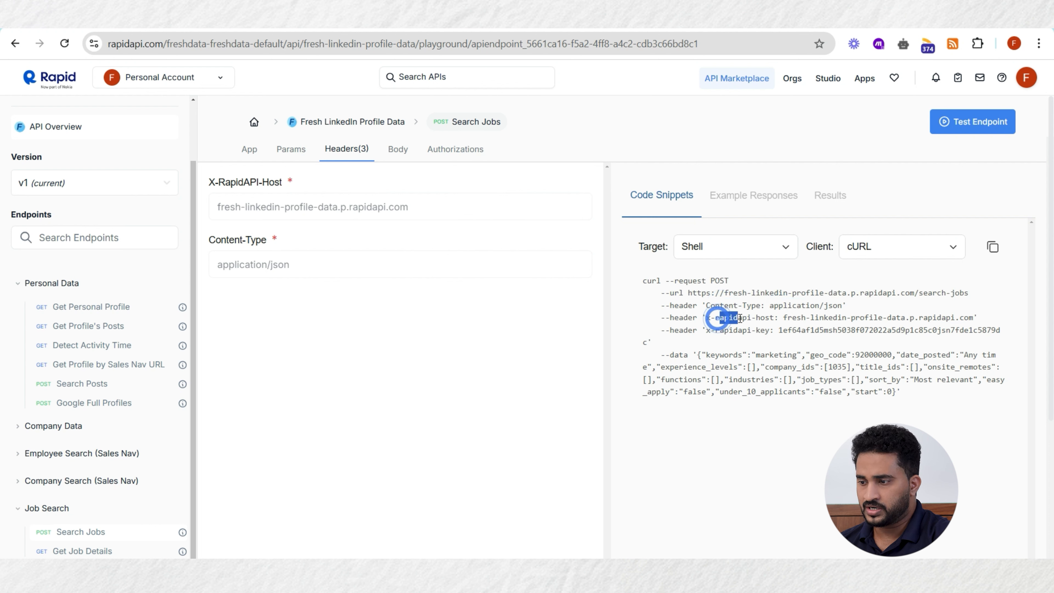
double_click(806, 318)
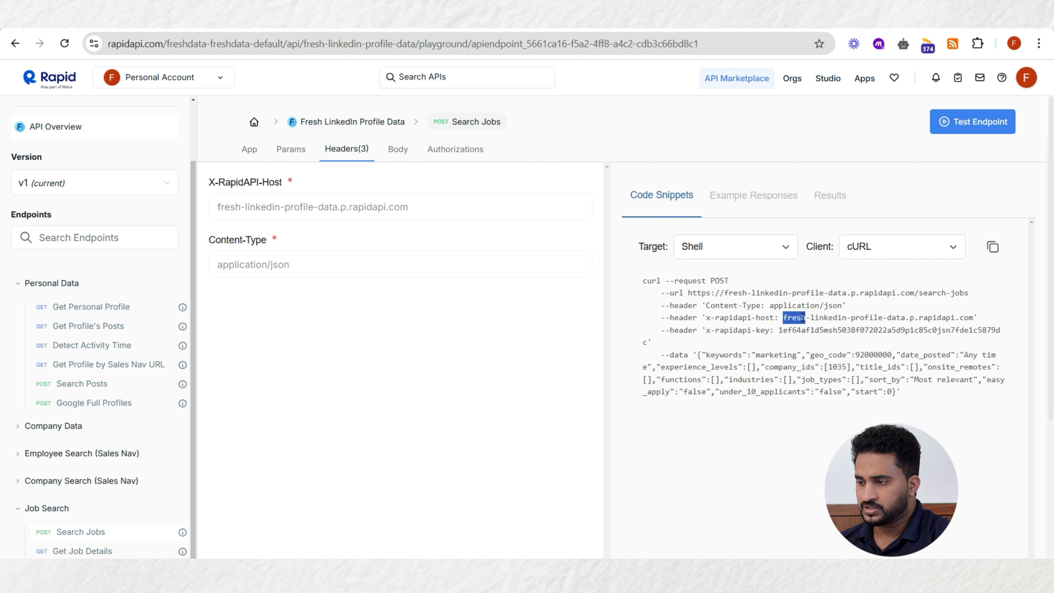
left_click_drag(976, 318, 785, 315)
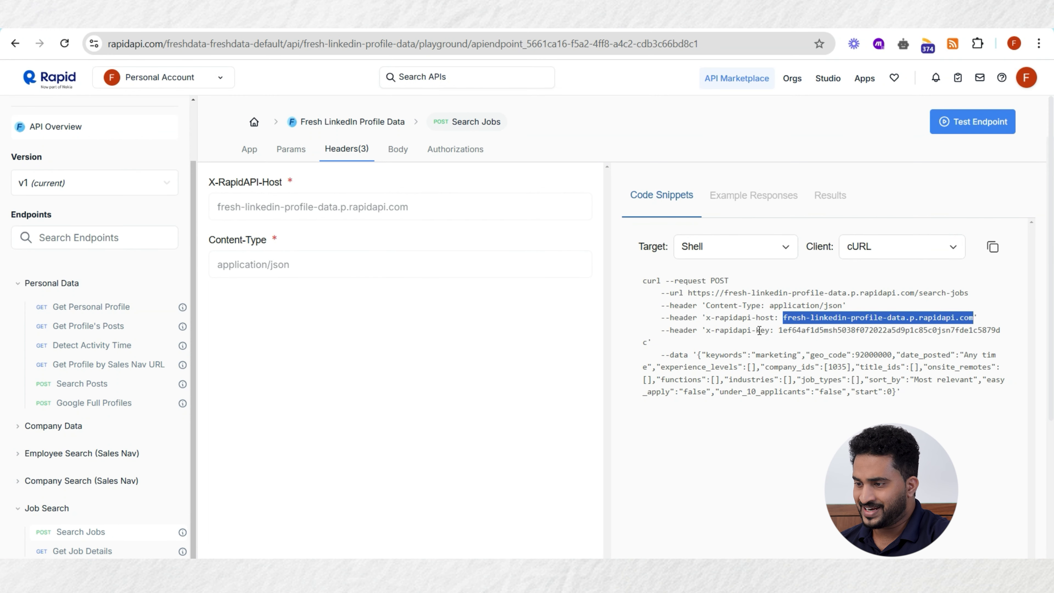
left_click(768, 333)
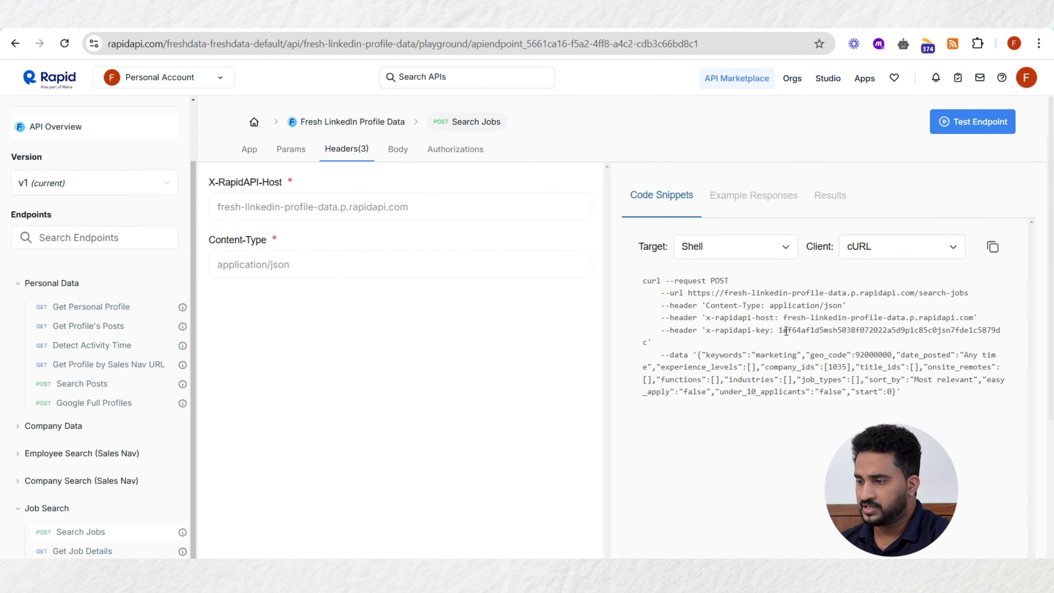
double_click(873, 335)
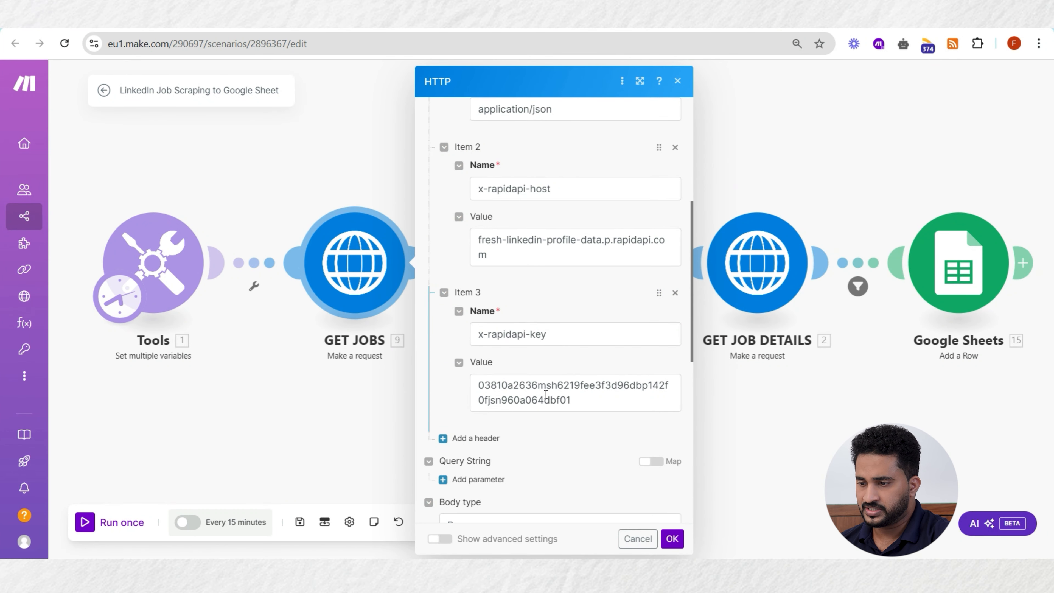
- Return to Make and examine the GET JOBS module's body type, content type, JSON request content and parse response setting
scroll(546, 395, "down", 5)
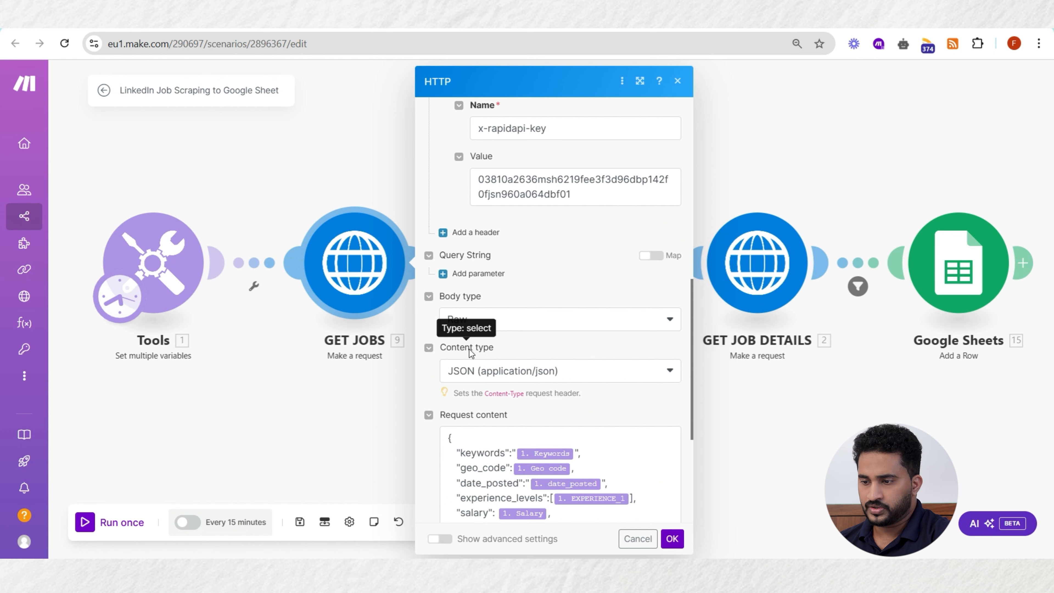
scroll(519, 357, "down", 5)
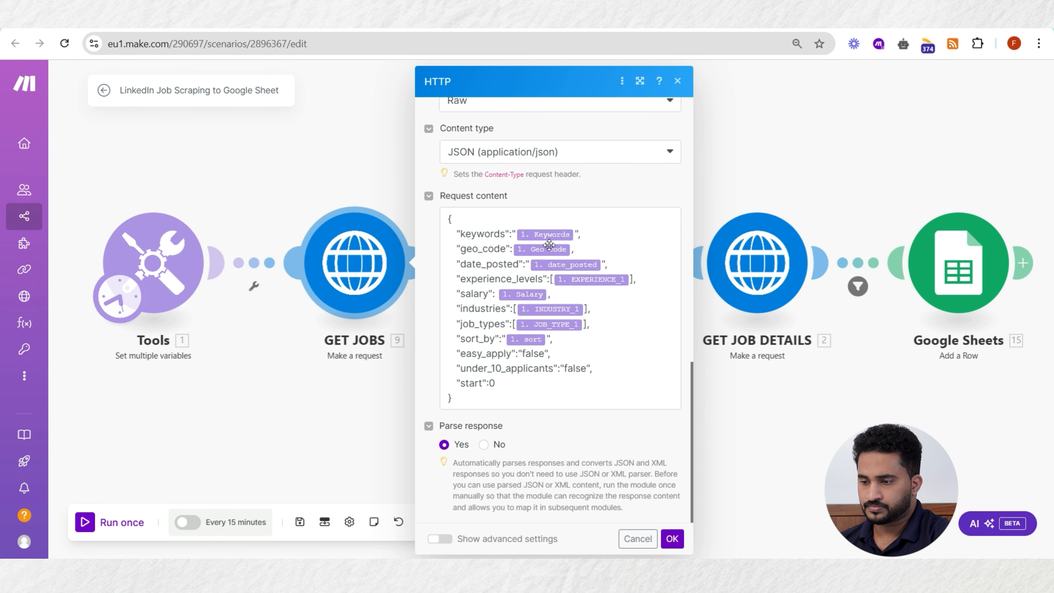
scroll(620, 280, "up", 2)
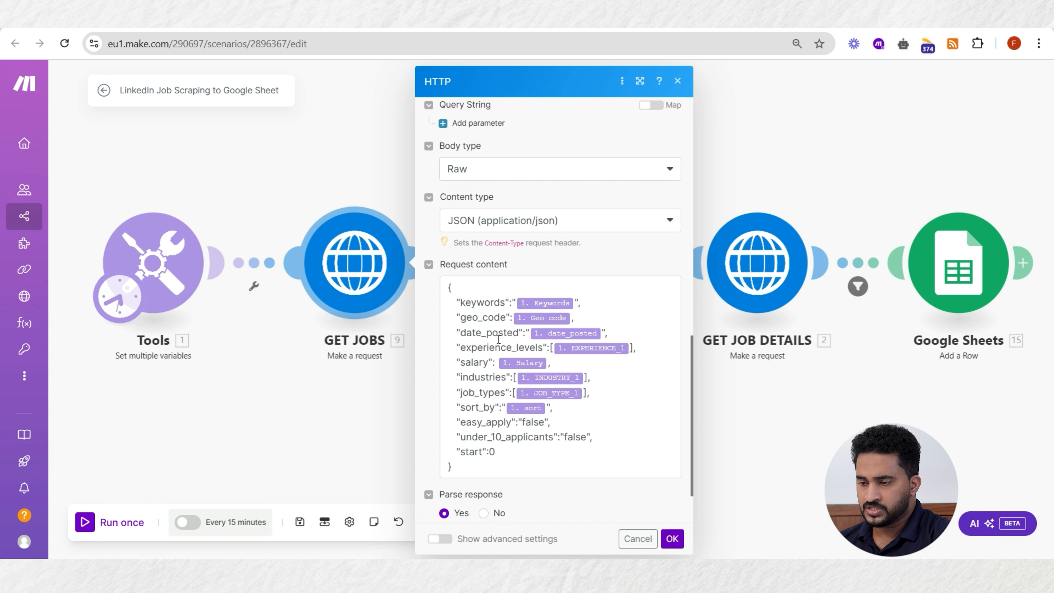
- On RapidAPI, examine the Search Jobs endpoint's JSON request body and open its Input Parameters References
left_click(528, 17)
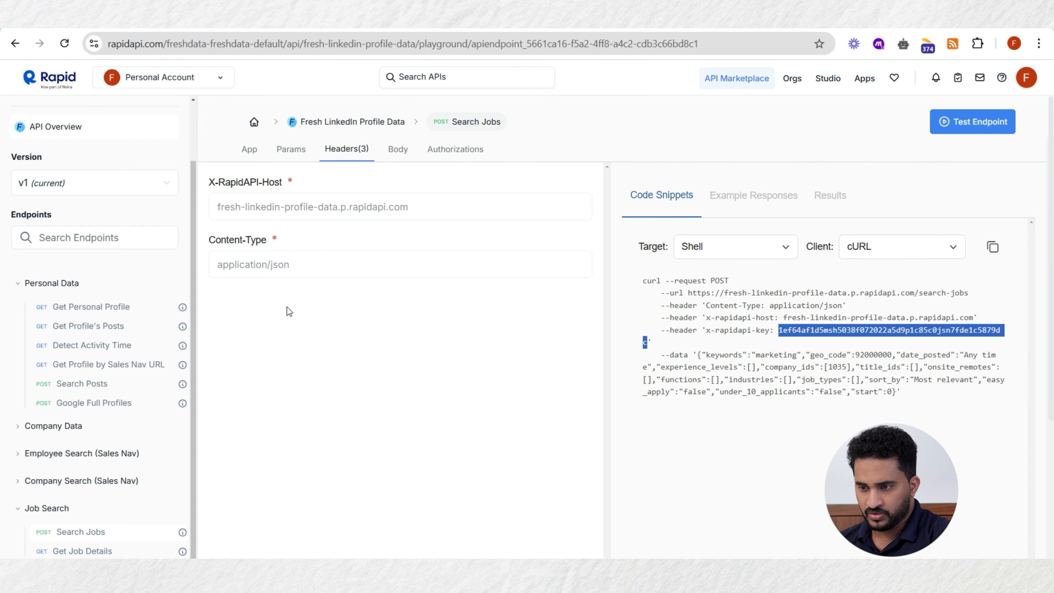
scroll(135, 472, "down", 2)
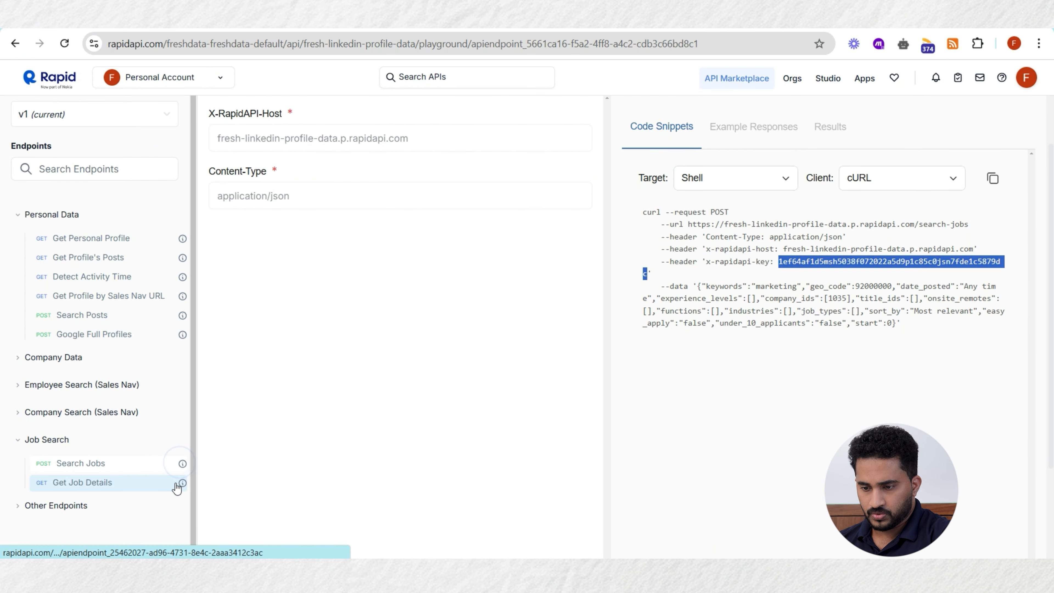
scroll(176, 486, "up", 2)
left_click(398, 151)
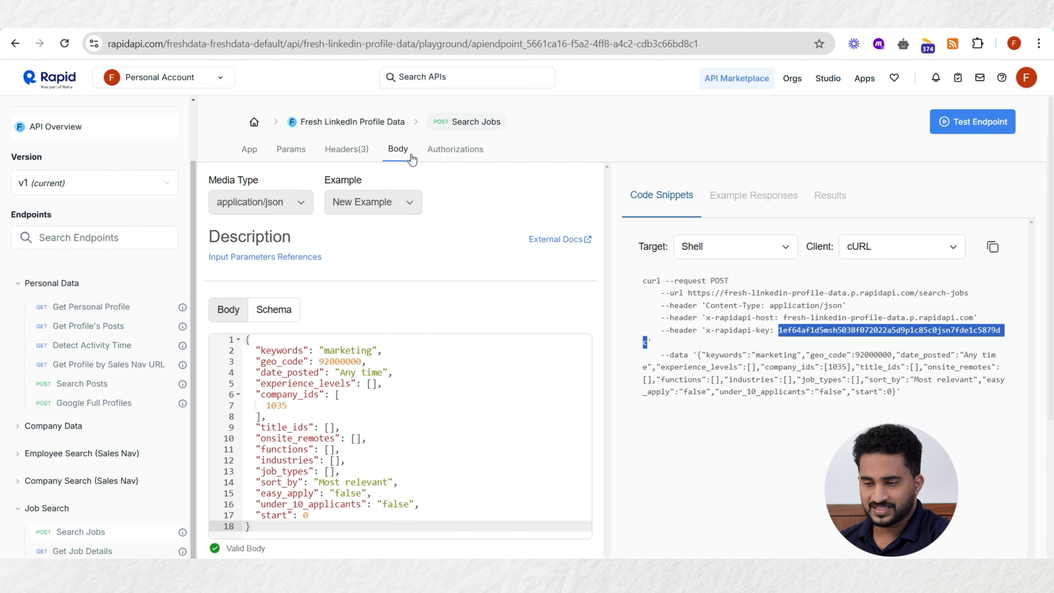
scroll(397, 213, "down", 4)
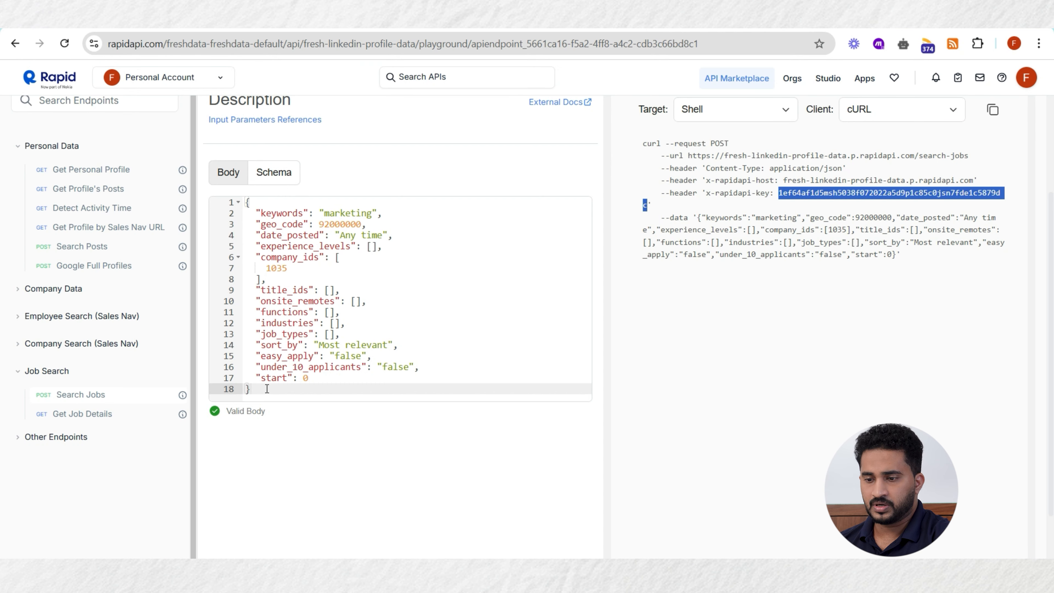
scroll(274, 227, "up", 2)
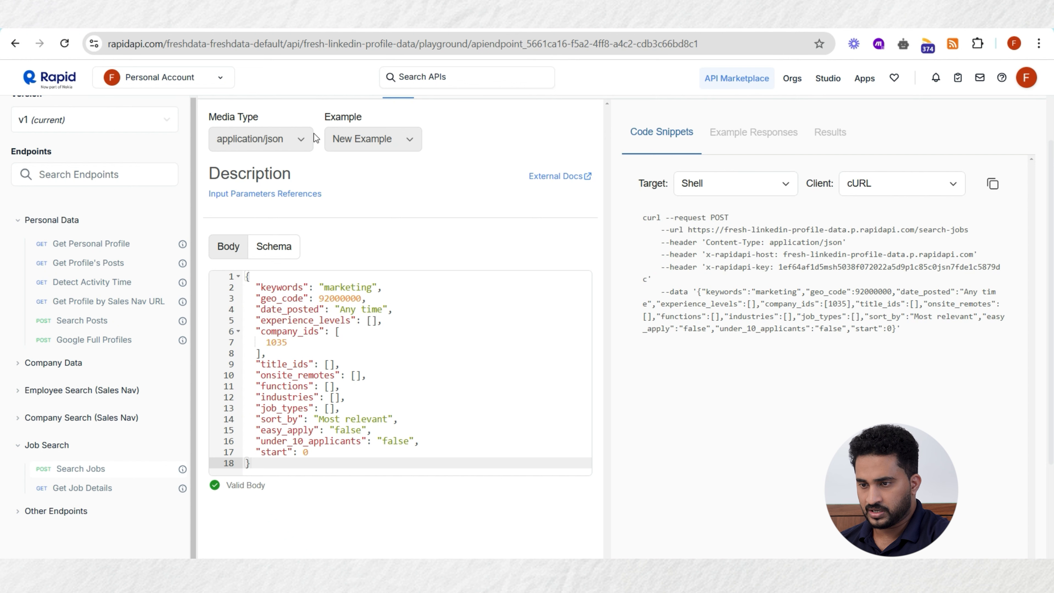
scroll(418, 269, "down", 2)
scroll(405, 264, "up", 4)
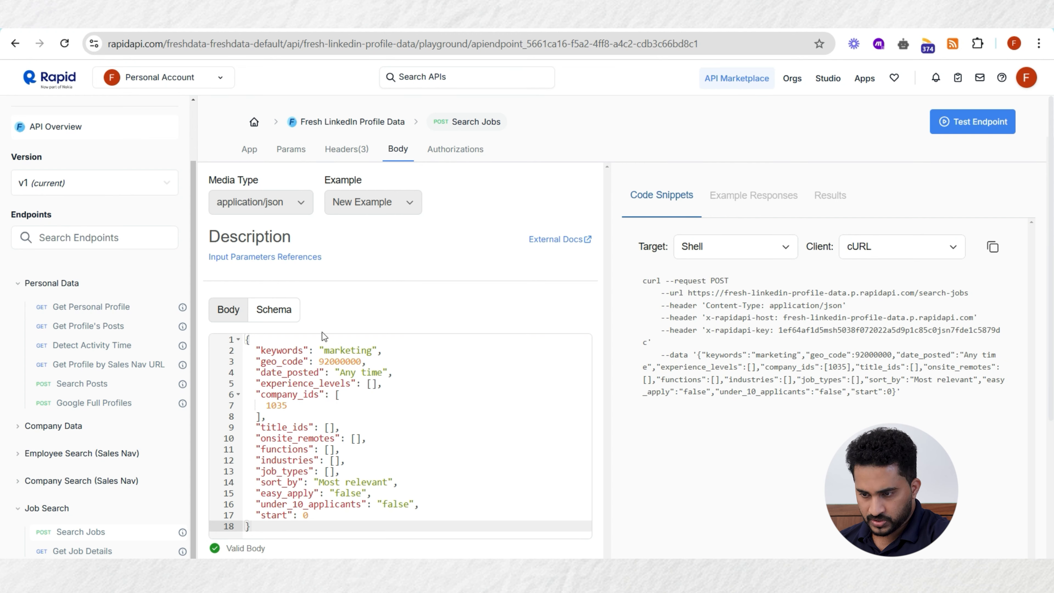
left_click(291, 258)
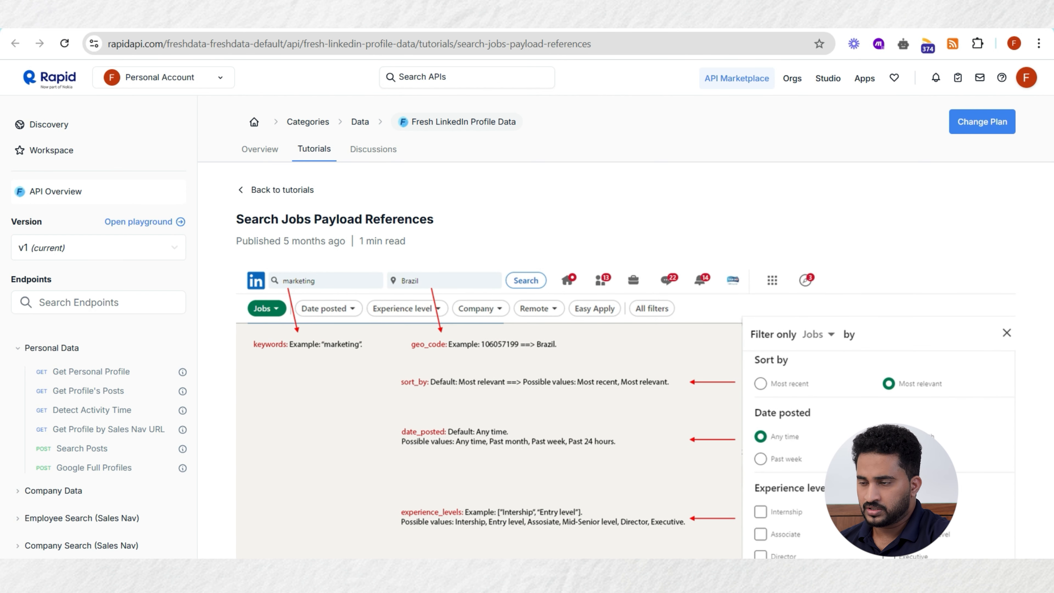
- Switch to LinkedIn, search for "automation engineer" and limit the results to Jobs
left_click(612, 18)
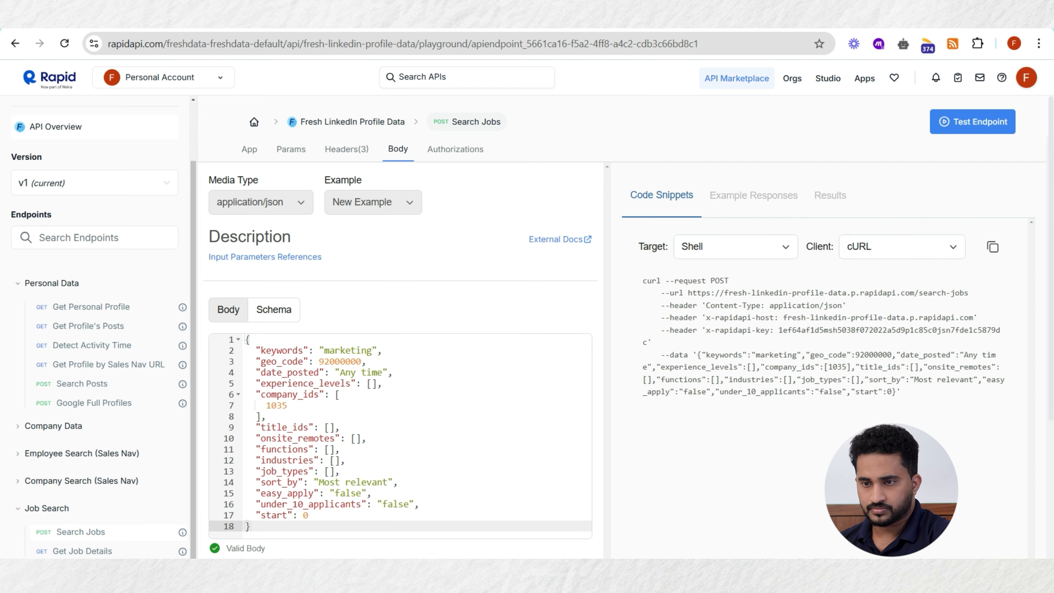
left_click(368, 17)
left_click(329, 74)
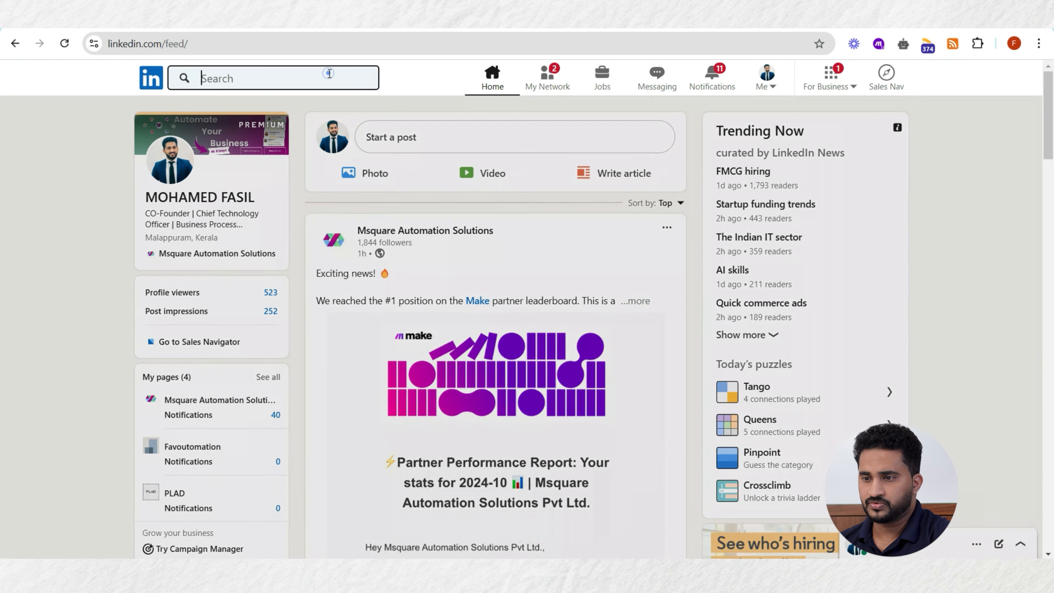
type("automation engineer")
key("Return")
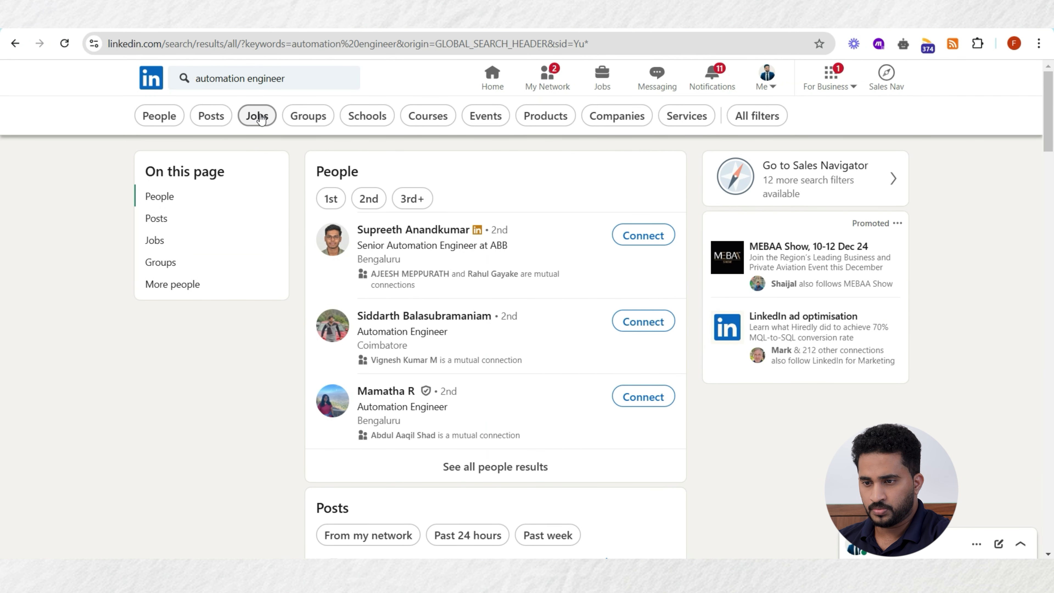
left_click(255, 121)
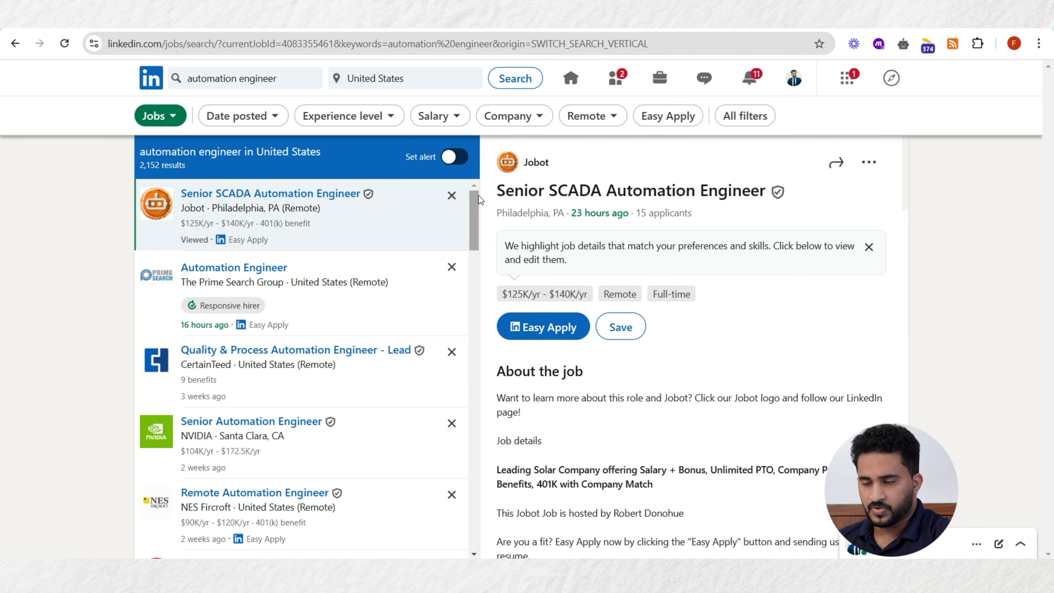
- Look over the job results, reselect United States as the location and highlight the geoId number in the page address
scroll(397, 249, "down", 3)
scroll(401, 268, "up", 3)
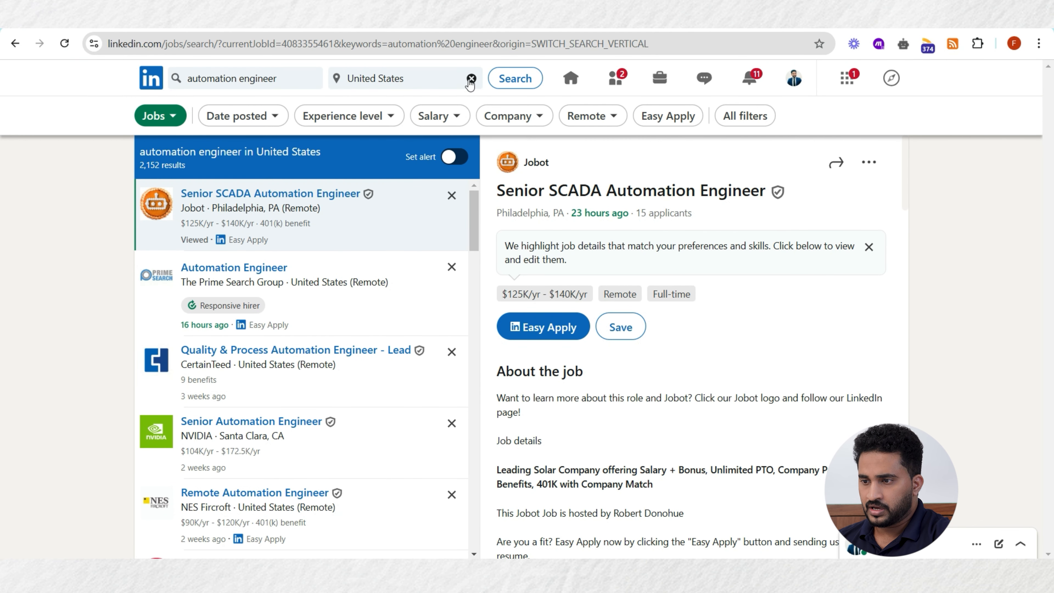
left_click(472, 77)
left_click(412, 130)
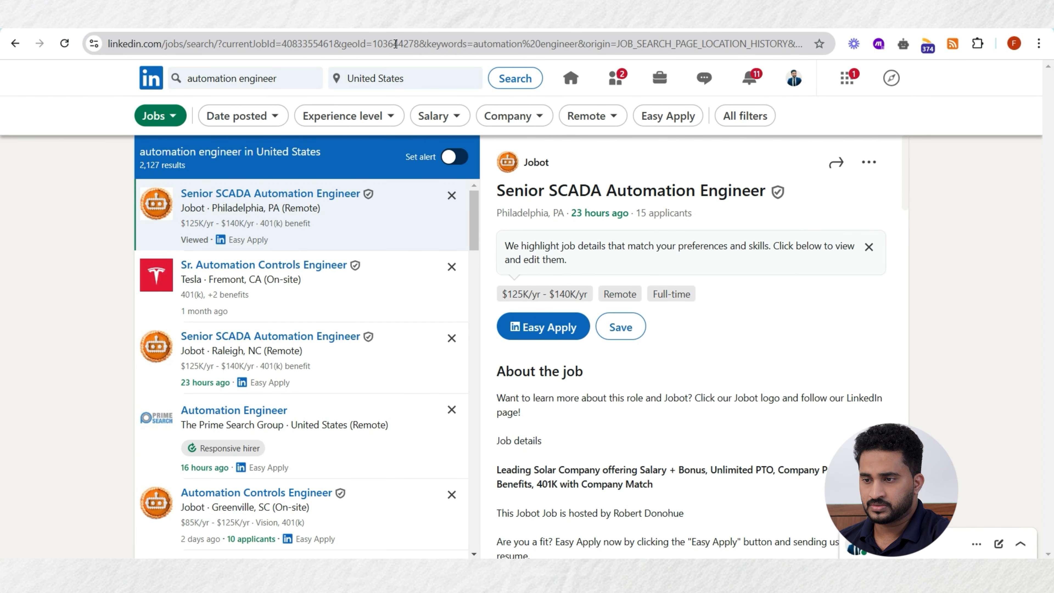
double_click(396, 43)
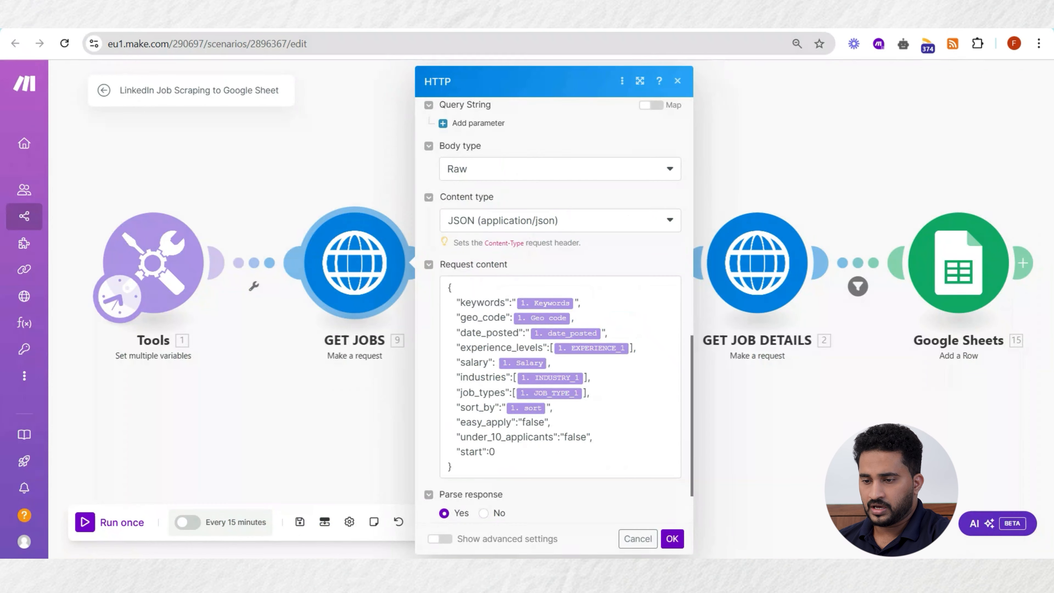
- Switch to Make and examine the Keywords, Geo code and other variables in the Tools module
left_click(159, 265)
scroll(411, 367, "down", 5)
scroll(410, 368, "down", 5)
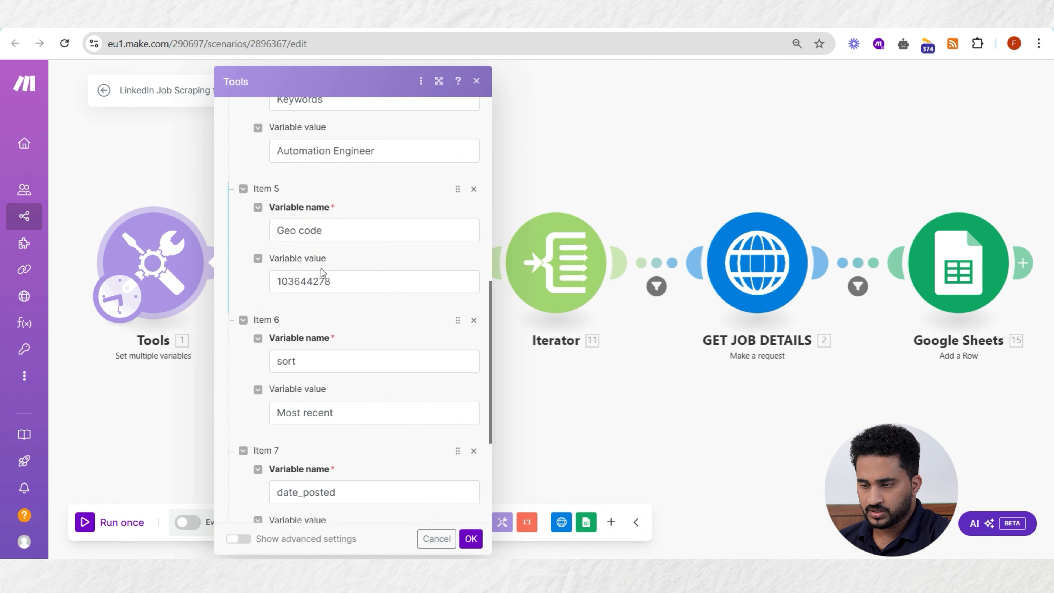
scroll(322, 269, "up", 10)
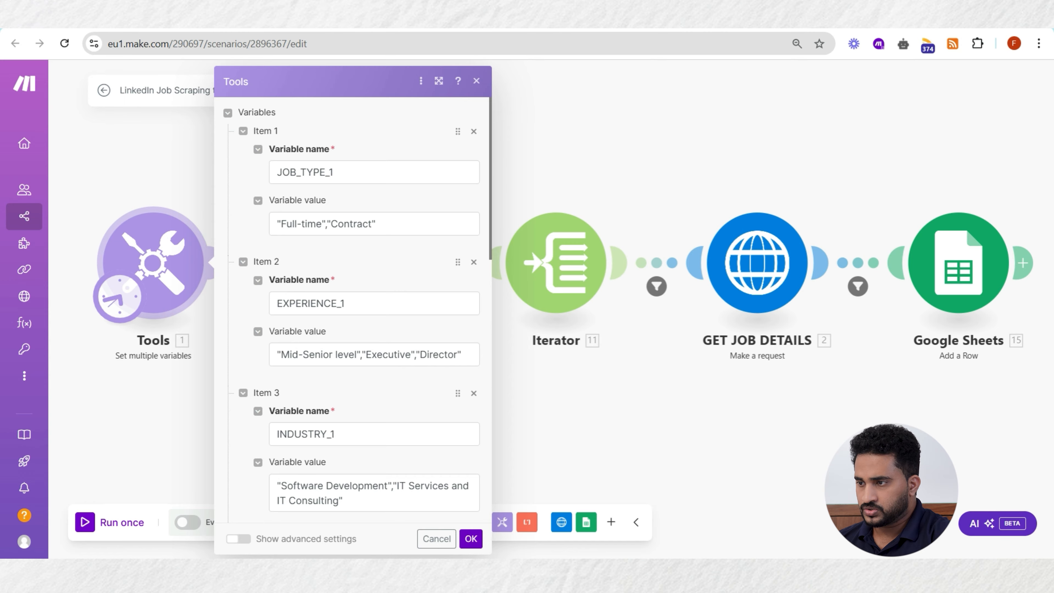
- Switch to the Search Jobs Payload References on RapidAPI and examine the possible values for job_types, onsite_remotes and easy_apply
left_click(440, 29)
scroll(496, 391, "down", 8)
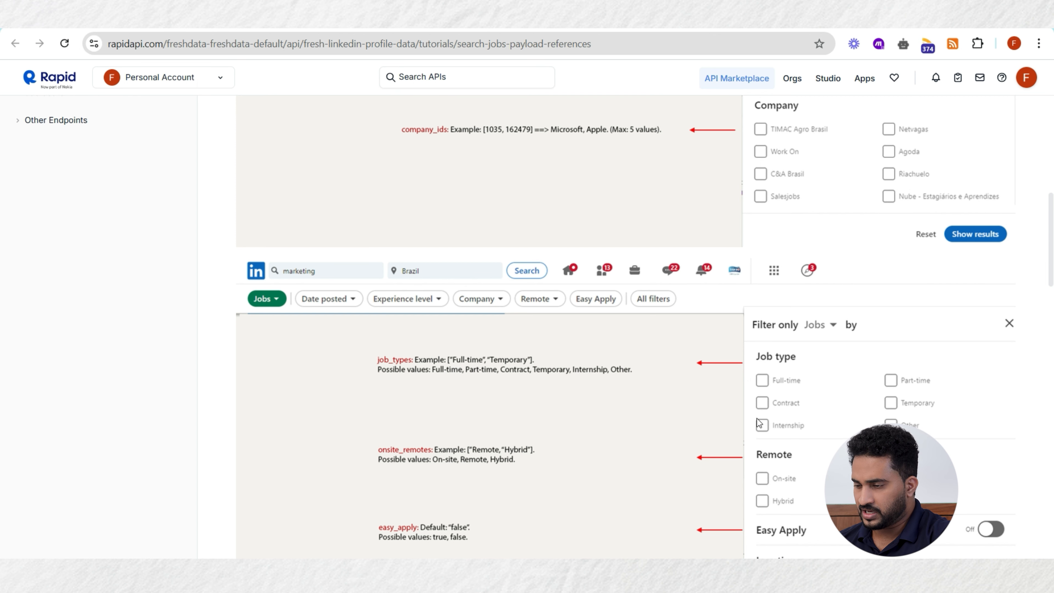
scroll(490, 399, "down", 2)
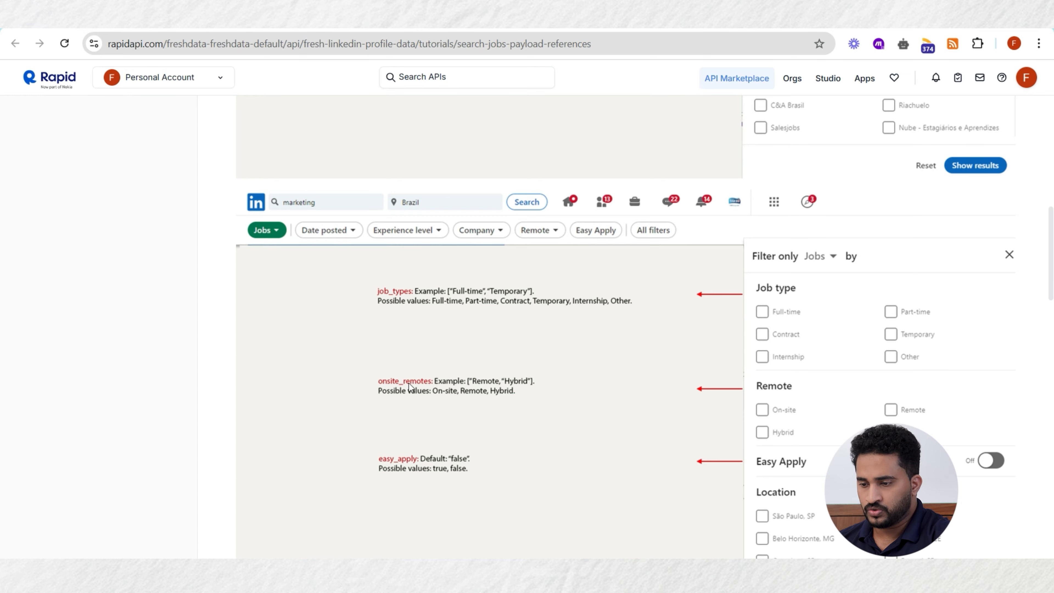
- Compare the sort and date_posted variables in Make's Tools module with the RapidAPI payload references, reviewing the other variables before closing the module
scroll(414, 379, "up", 2)
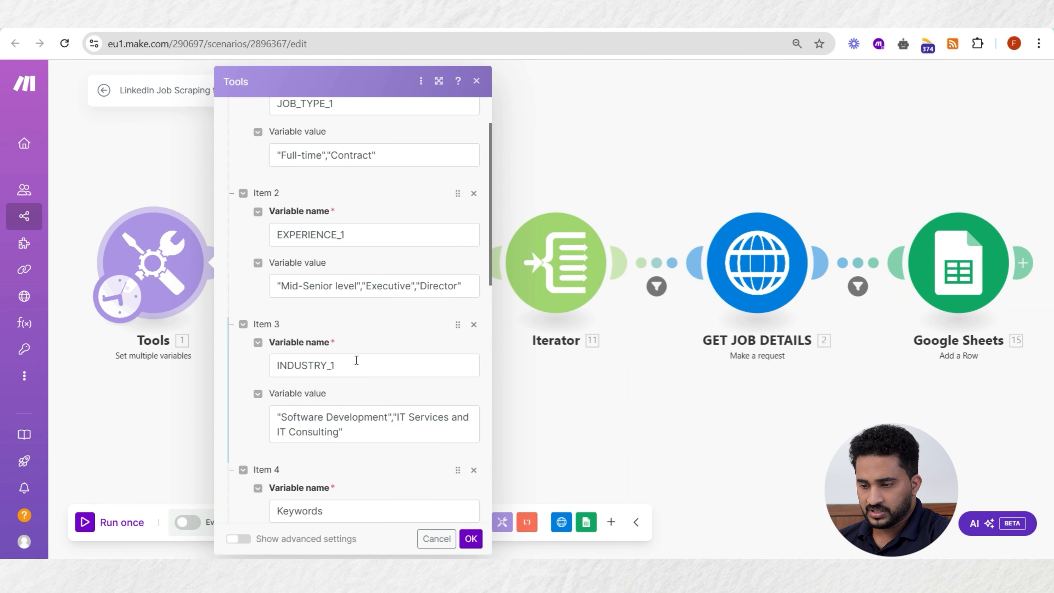
scroll(356, 360, "down", 10)
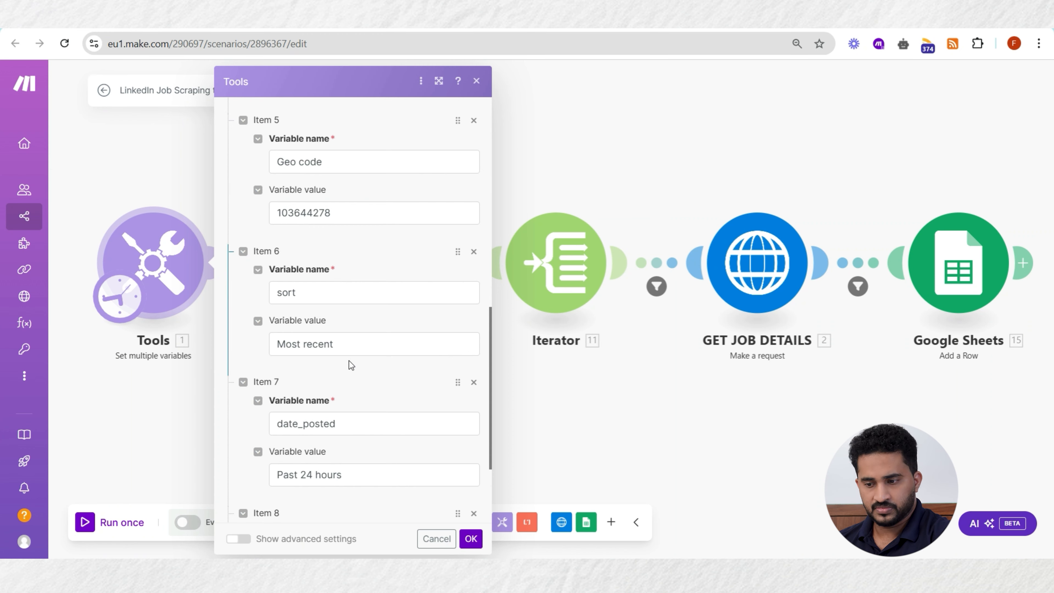
scroll(353, 361, "down", 3)
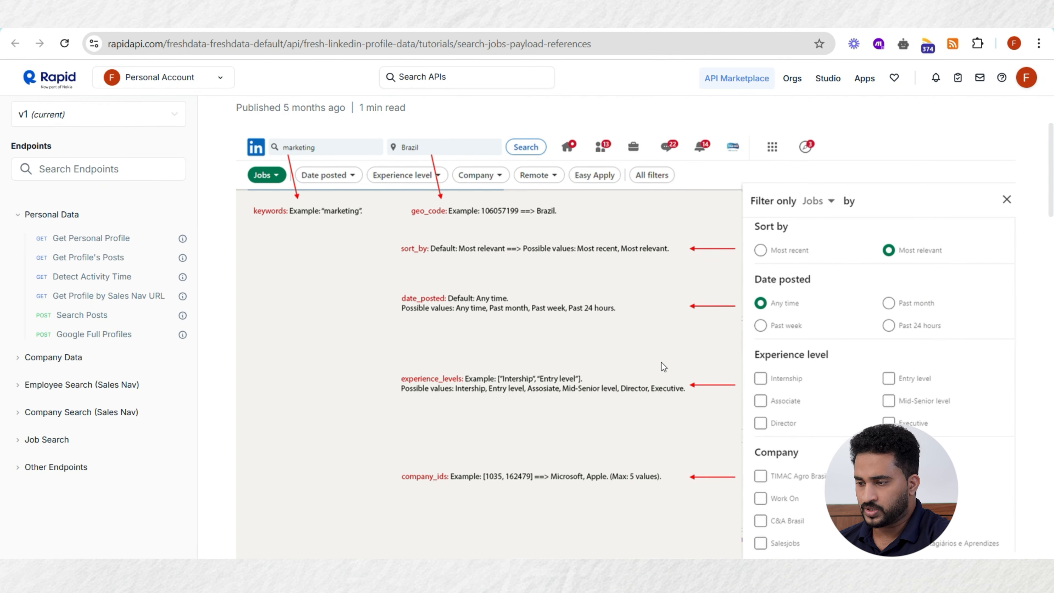
scroll(662, 363, "up", 3)
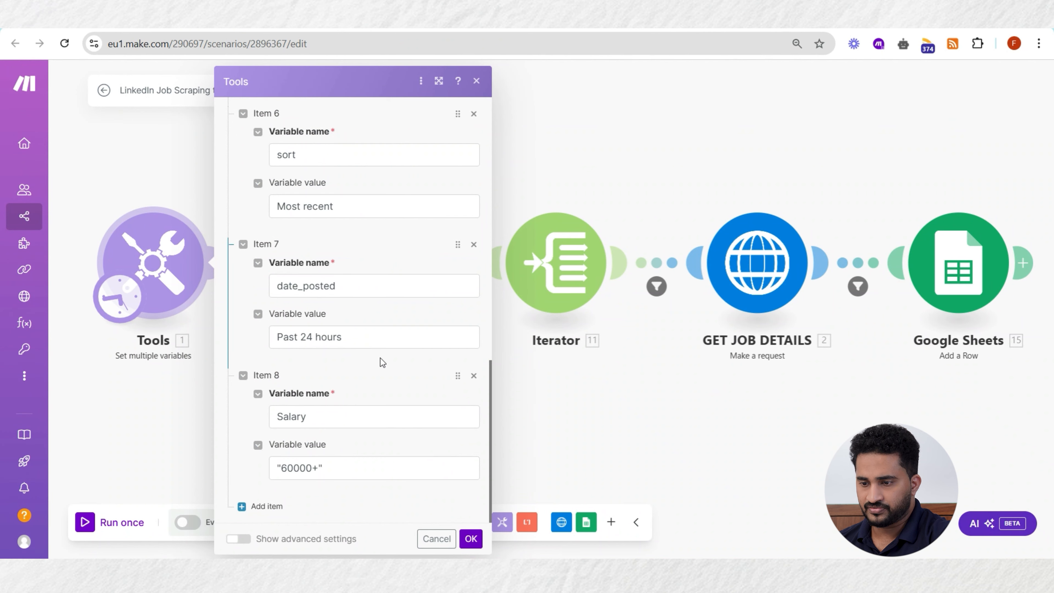
scroll(361, 328, "up", 8)
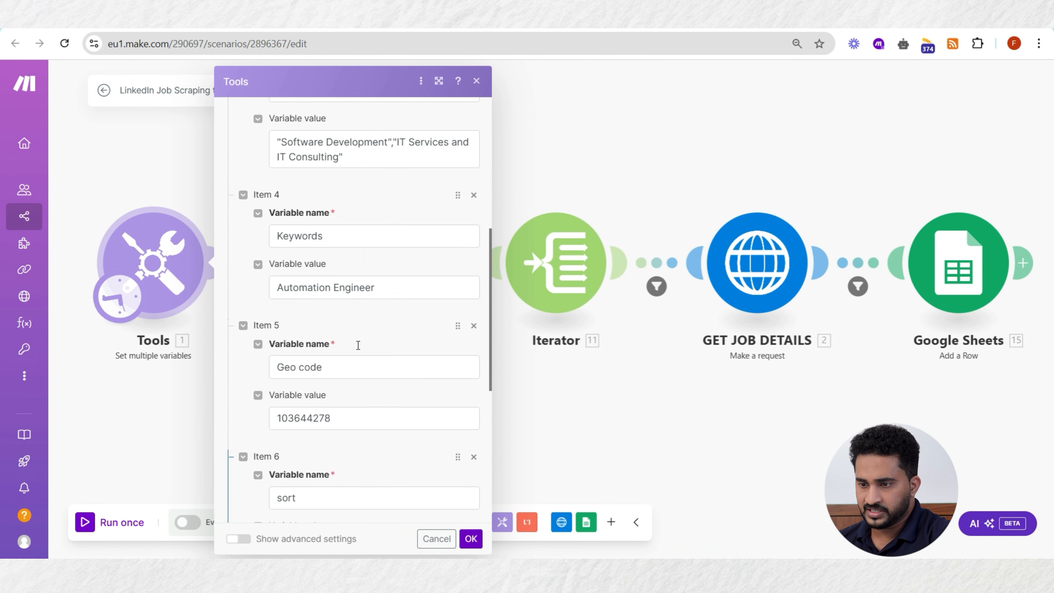
scroll(359, 347, "up", 2)
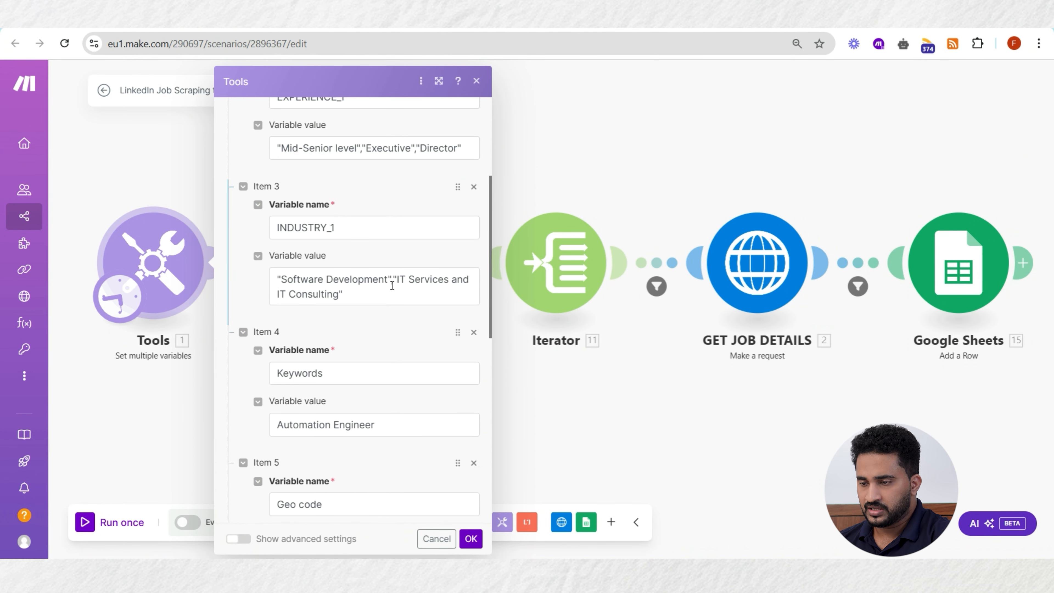
left_click(582, 160)
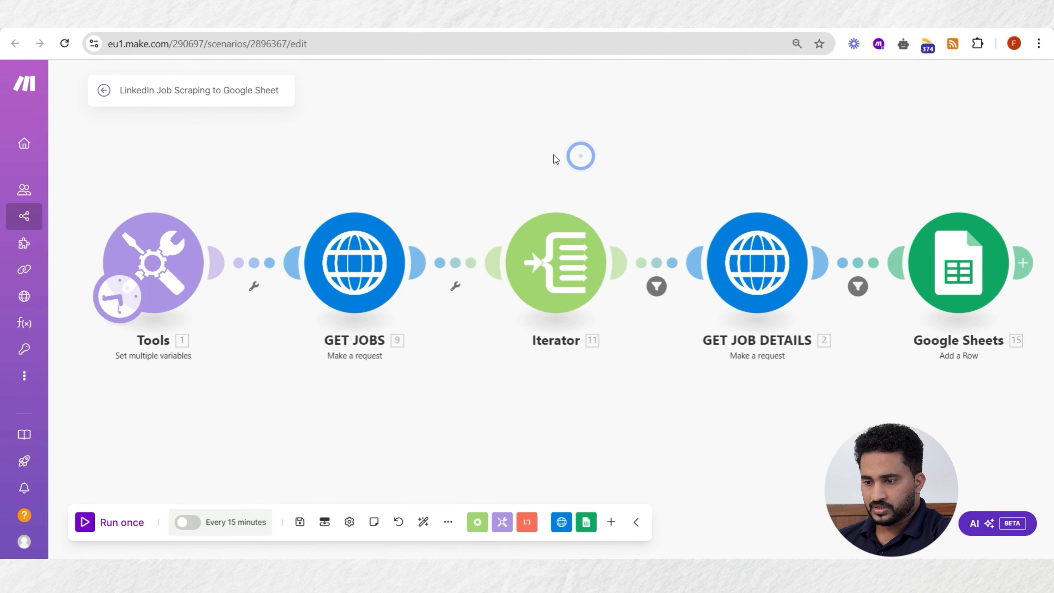
- Look at the GET JOBS request settings and the Tools module's variables, closing each dialog without edits
left_click(311, 290)
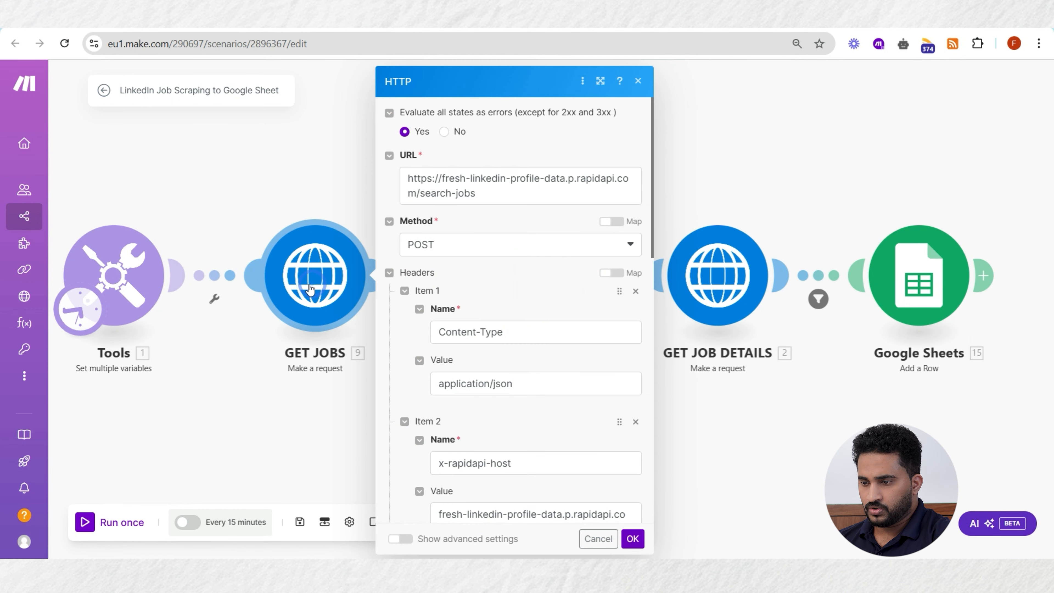
left_click(297, 182)
left_click_drag(388, 200, 415, 177)
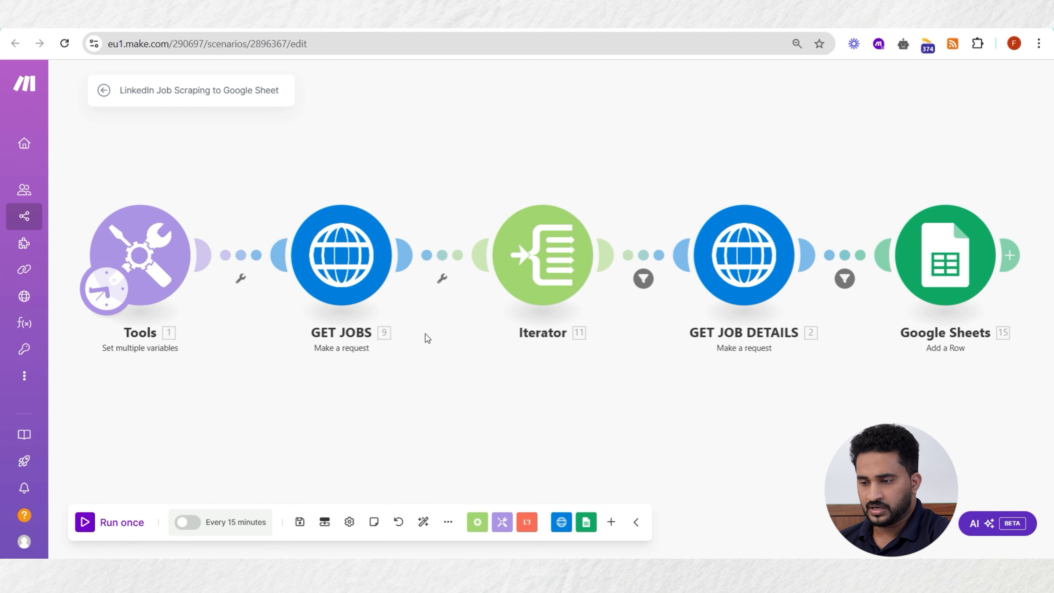
left_click_drag(425, 334, 426, 346)
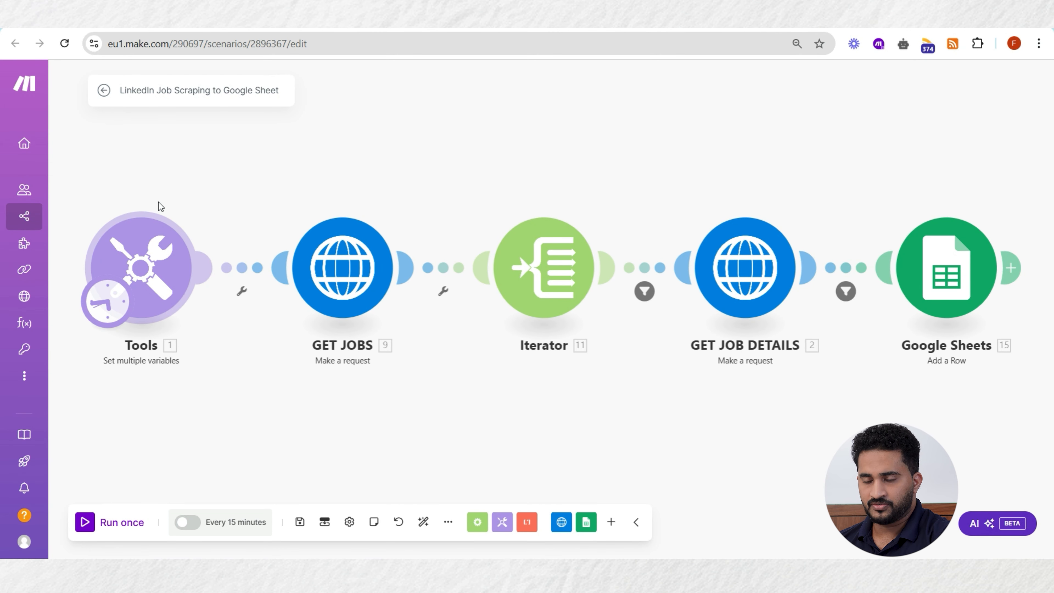
left_click_drag(510, 153, 515, 140)
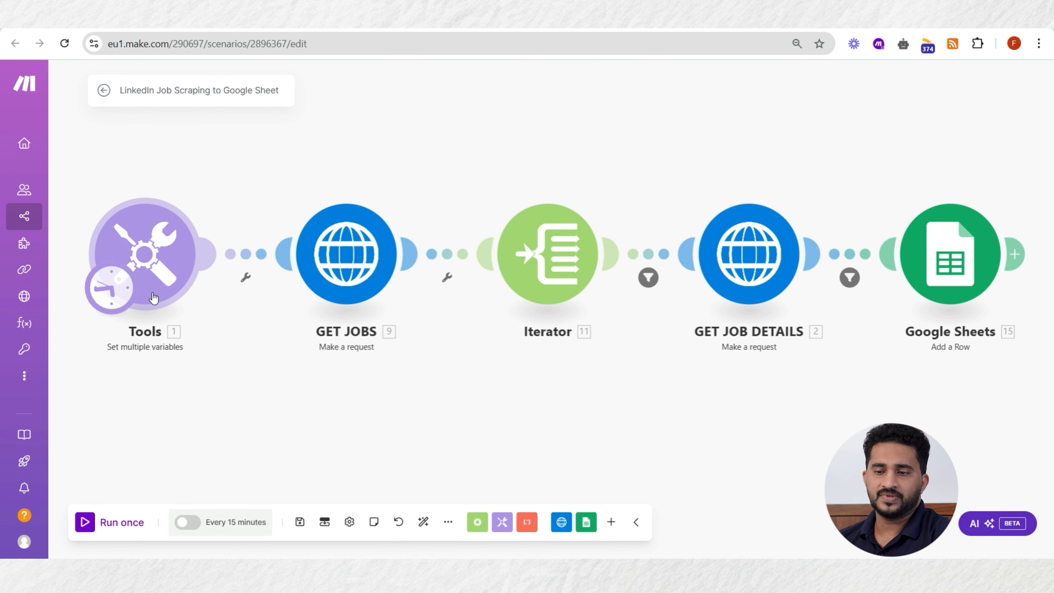
left_click(142, 266)
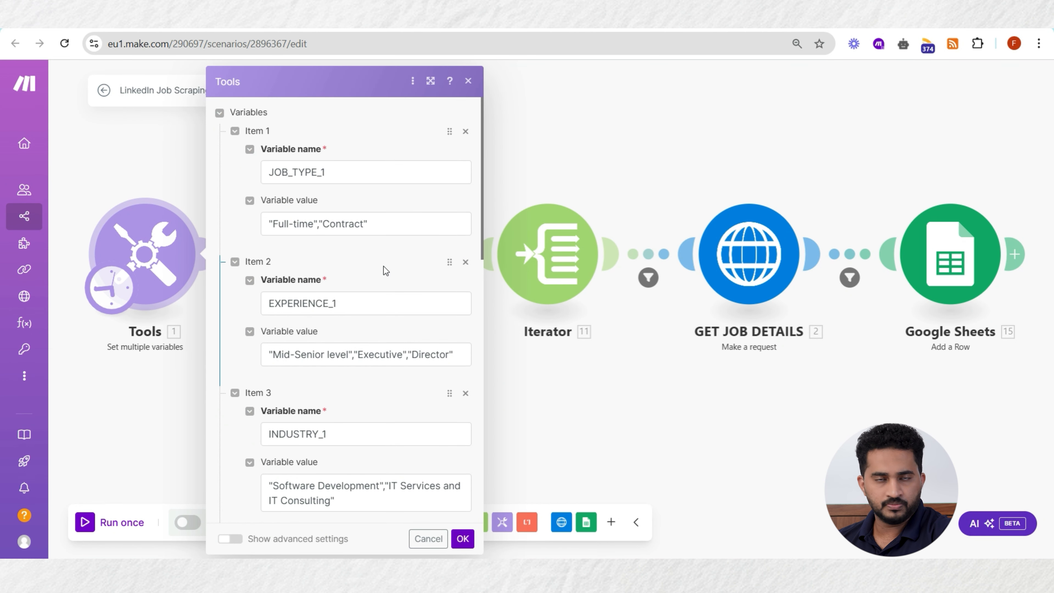
left_click(189, 170)
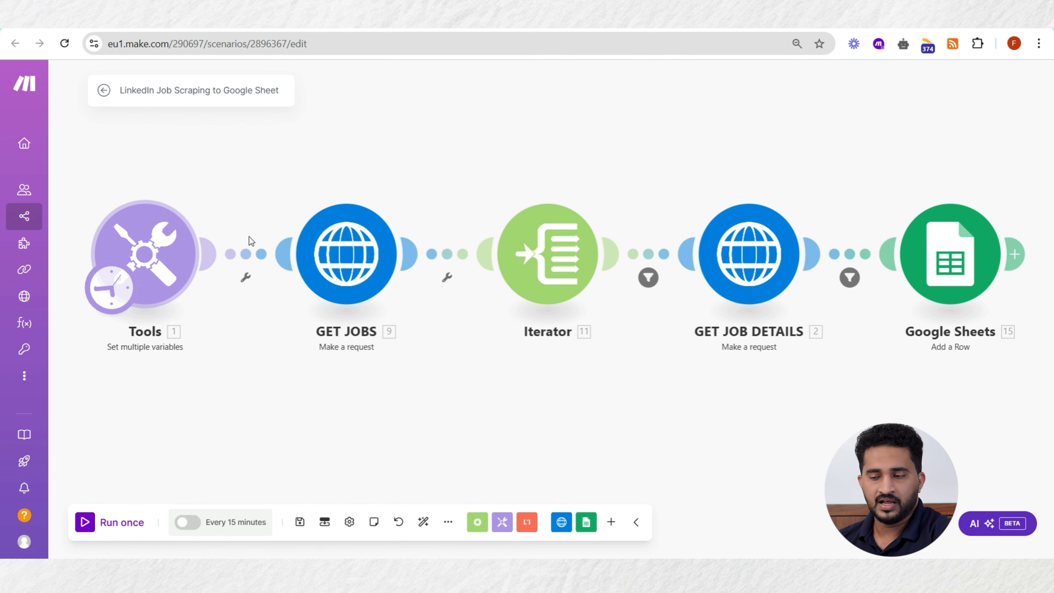
- Examine the array mapped in the Iterator module and close its settings
left_click_drag(450, 332, 410, 334)
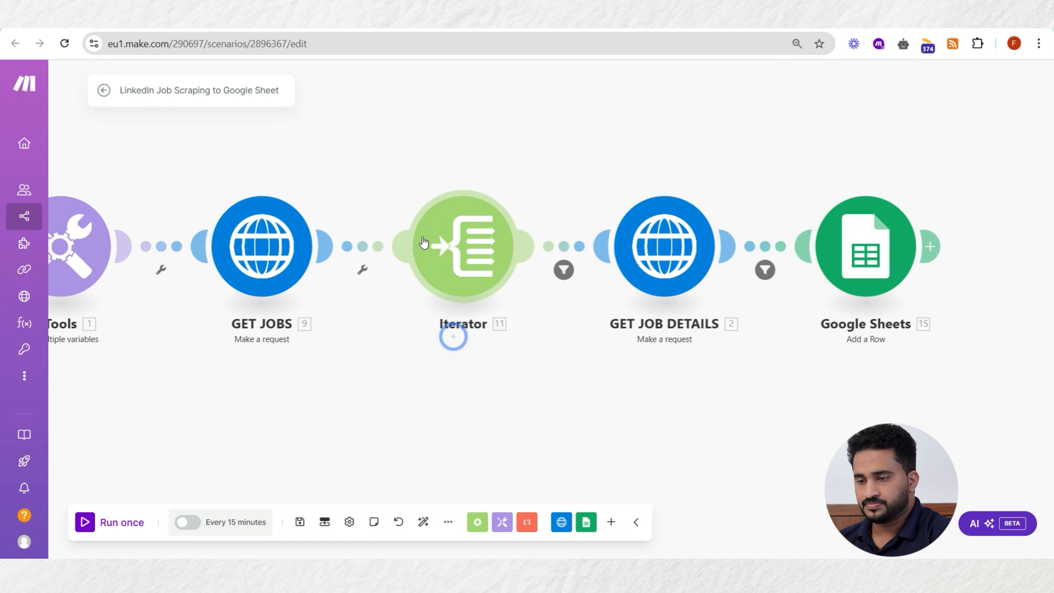
left_click(447, 245)
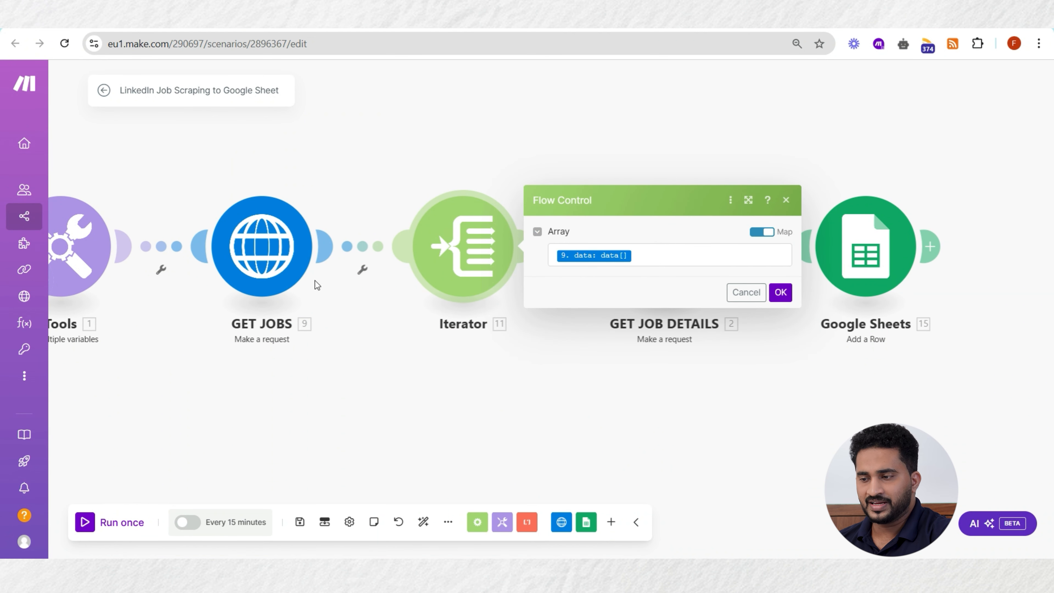
left_click_drag(370, 186, 415, 195)
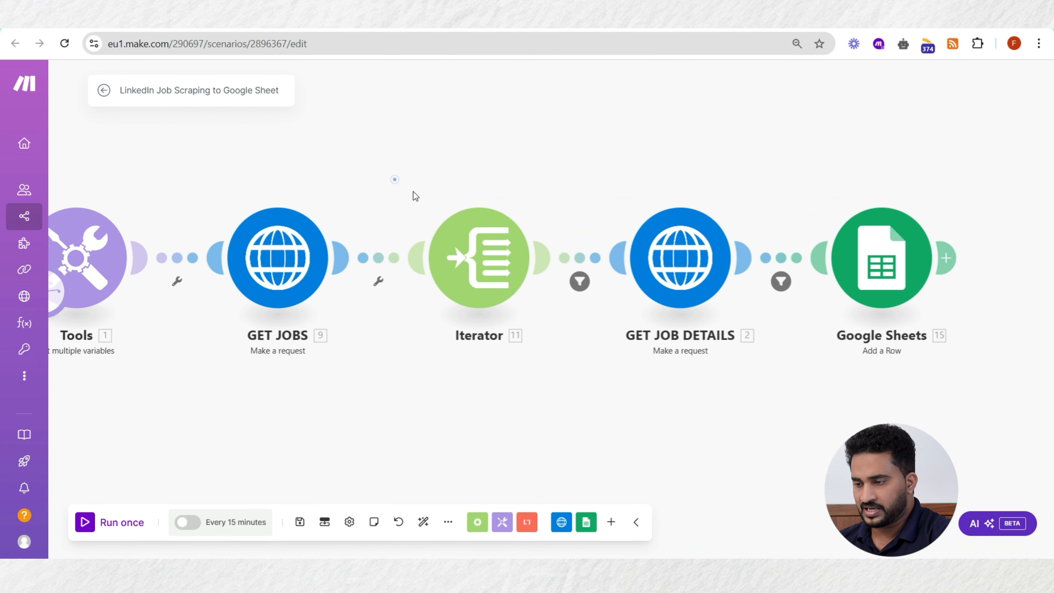
left_click_drag(609, 367, 587, 367)
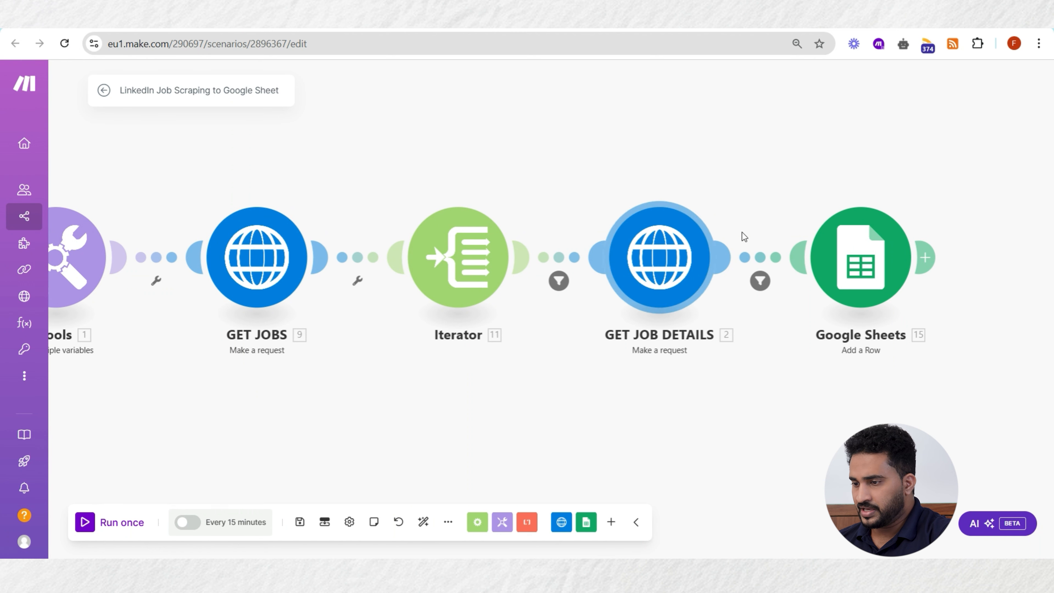
- Open the GET JOB DETAILS module, switch to RapidAPI and locate the Get Job Details endpoint under Job Search
scroll(523, 334, "up", 1)
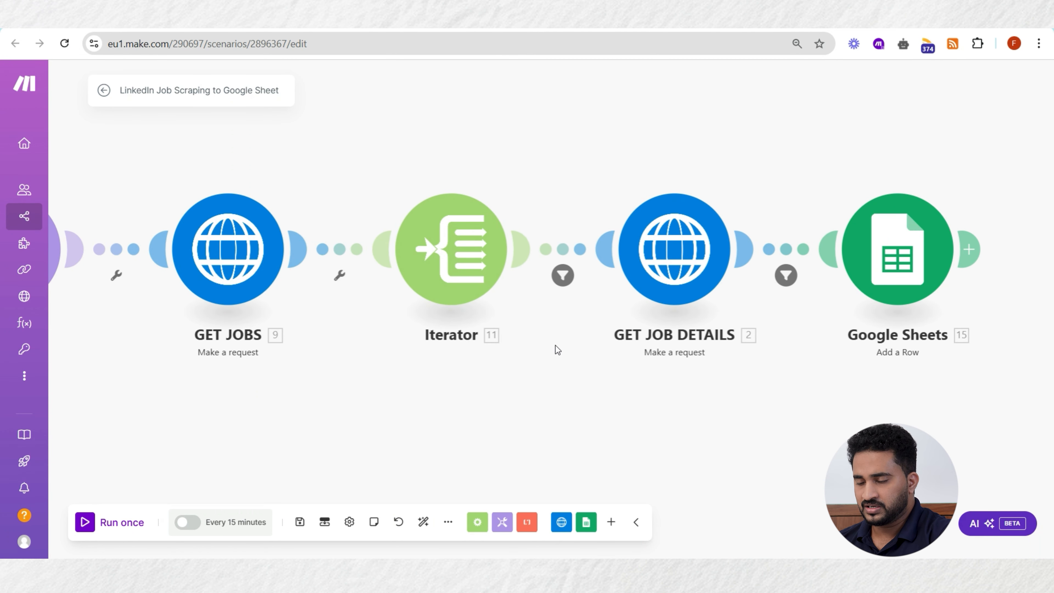
left_click(625, 269)
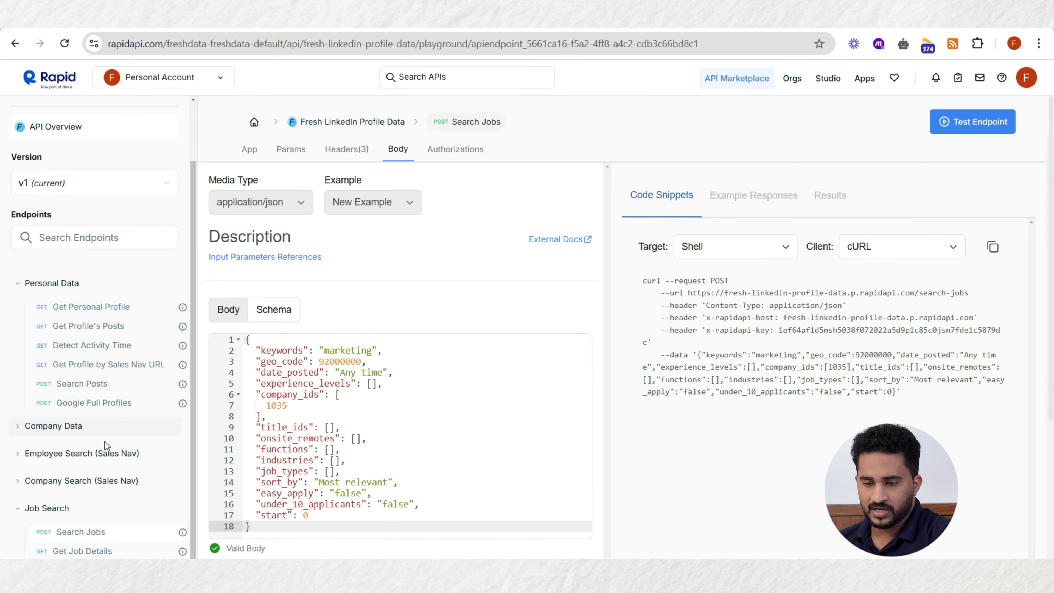
scroll(99, 436, "down", 1)
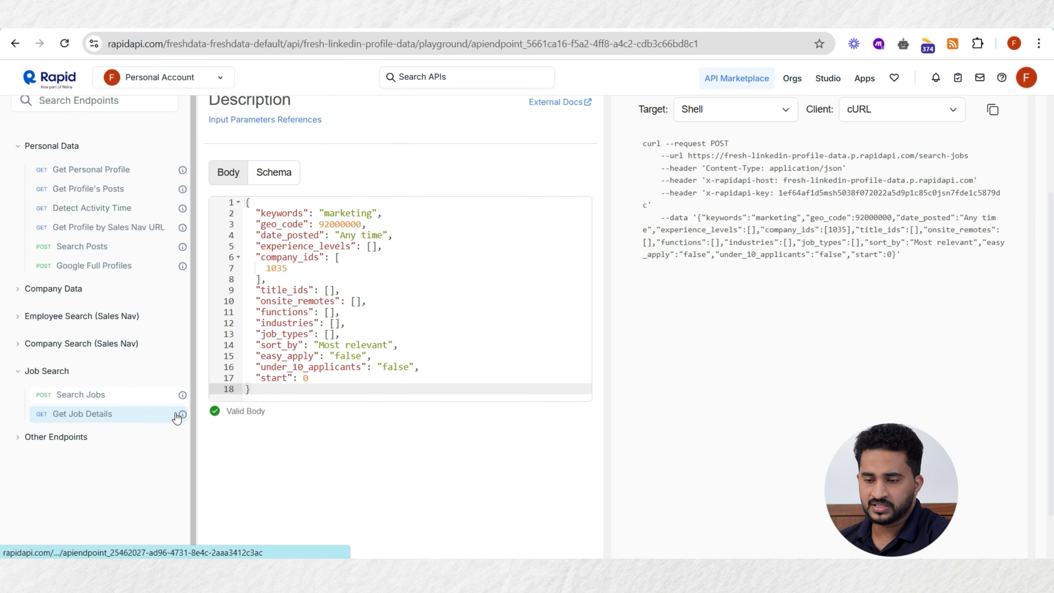
mouse_move(187, 419)
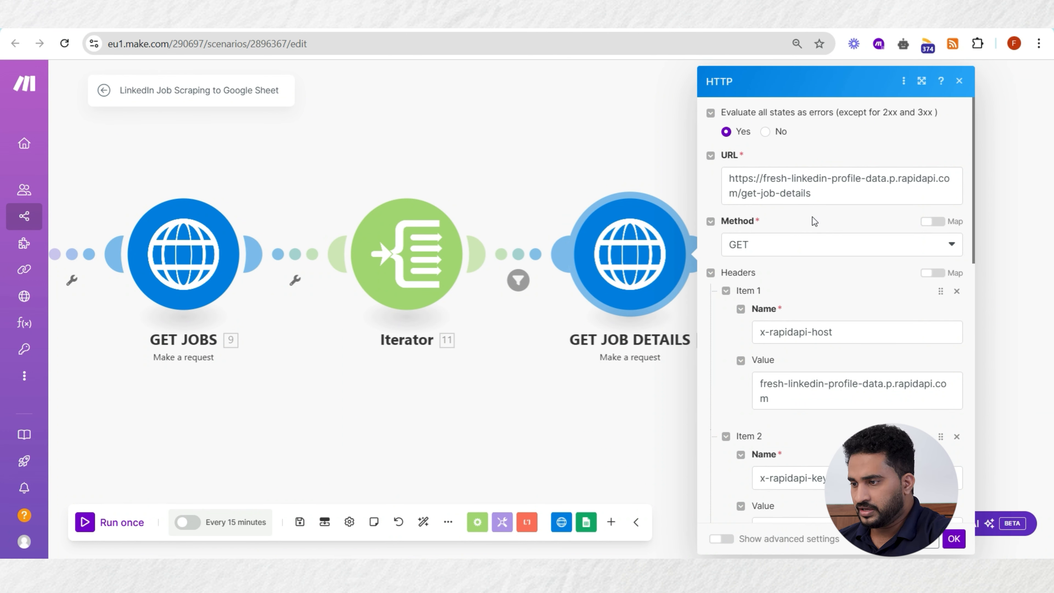
- Switch to Make and examine the URL, method and headers of the GET JOB DETAILS request
scroll(811, 397, "down", 2)
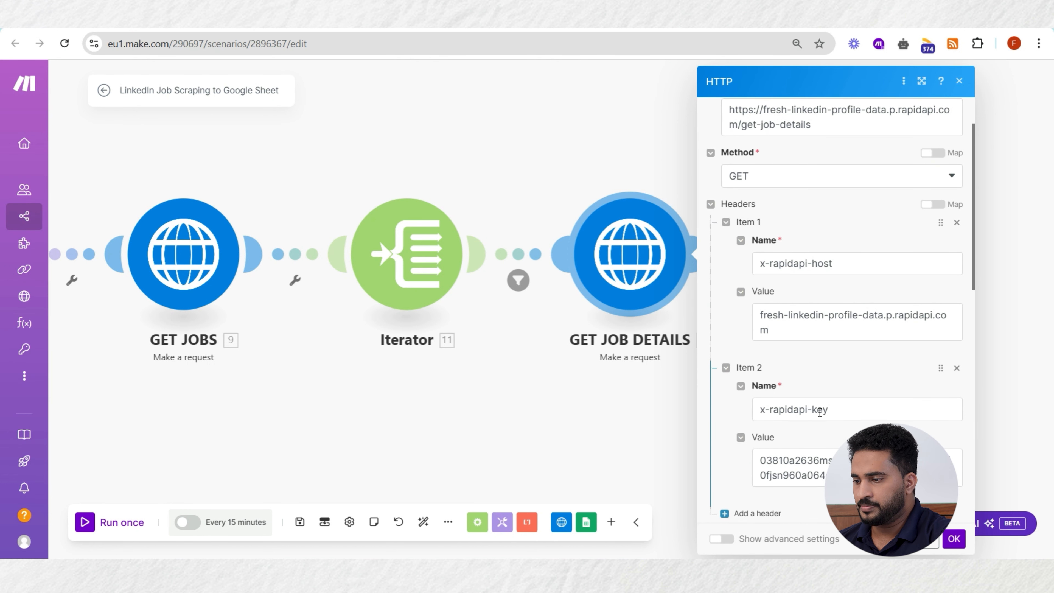
scroll(818, 413, "down", 5)
scroll(815, 410, "up", 7)
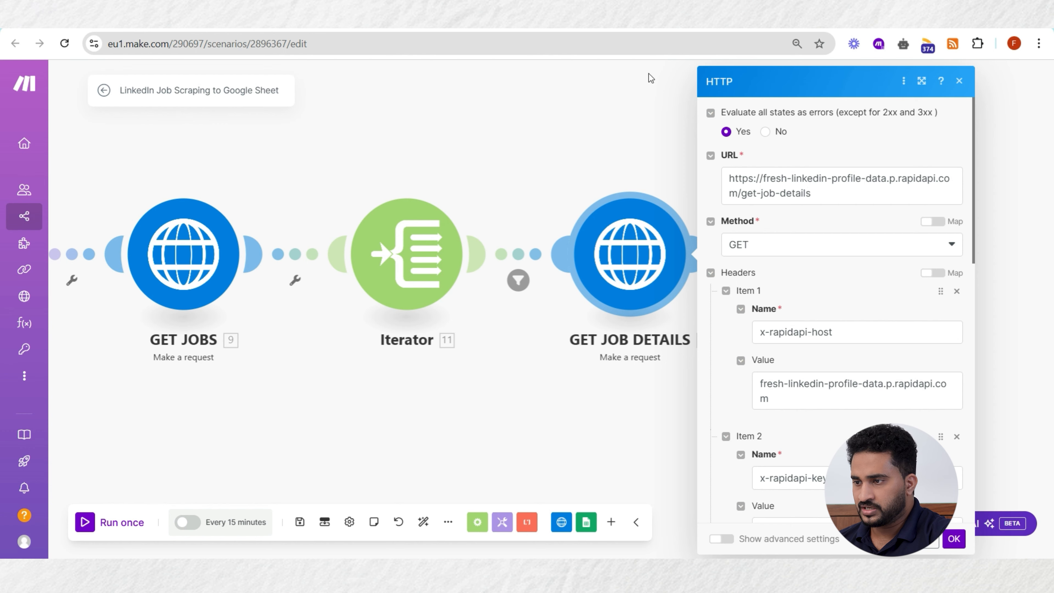
- Switch to RapidAPI, show the headers of the Get Job Details endpoint and highlight the request URL in its cURL snippet
key("ctrl+Tab")
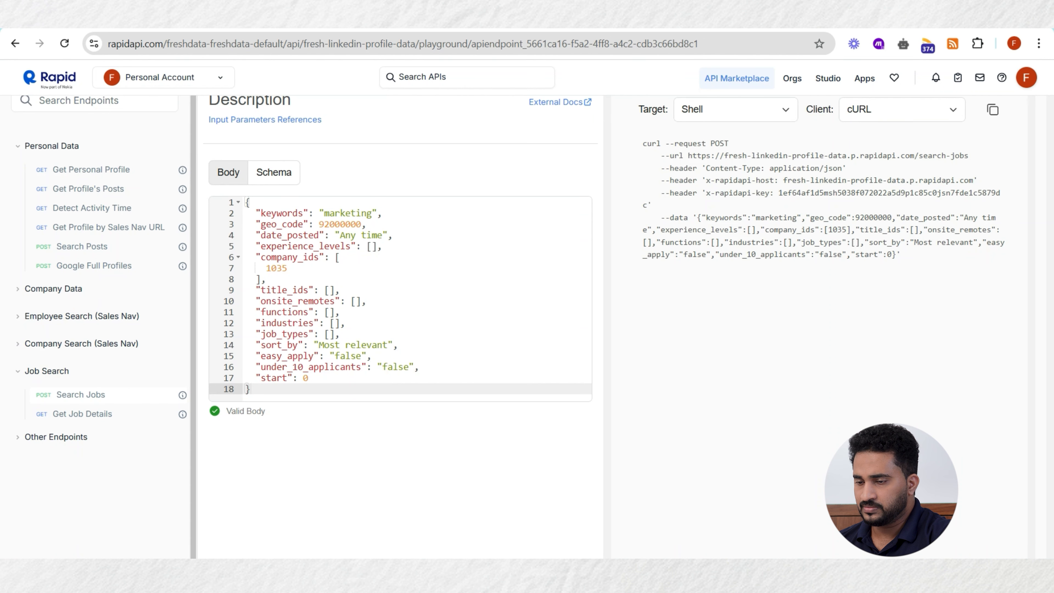
left_click(87, 413)
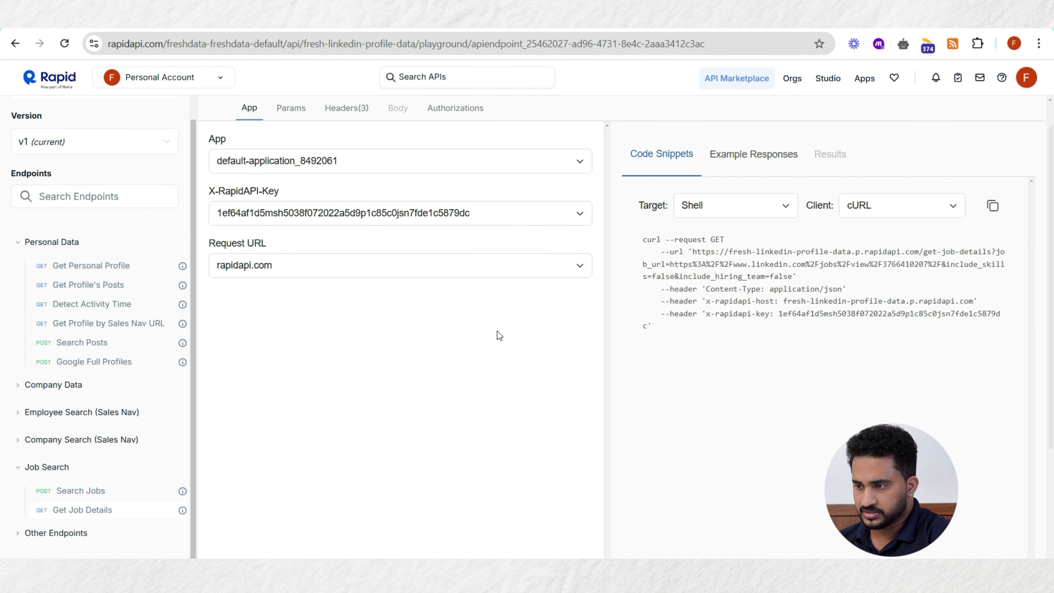
left_click(344, 114)
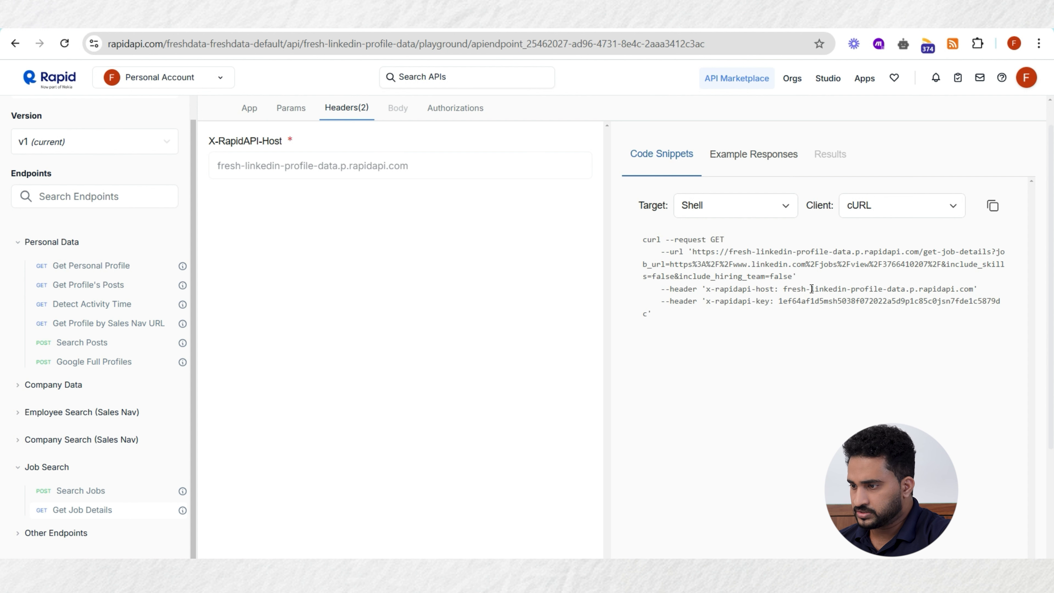
left_click_drag(692, 251, 991, 246)
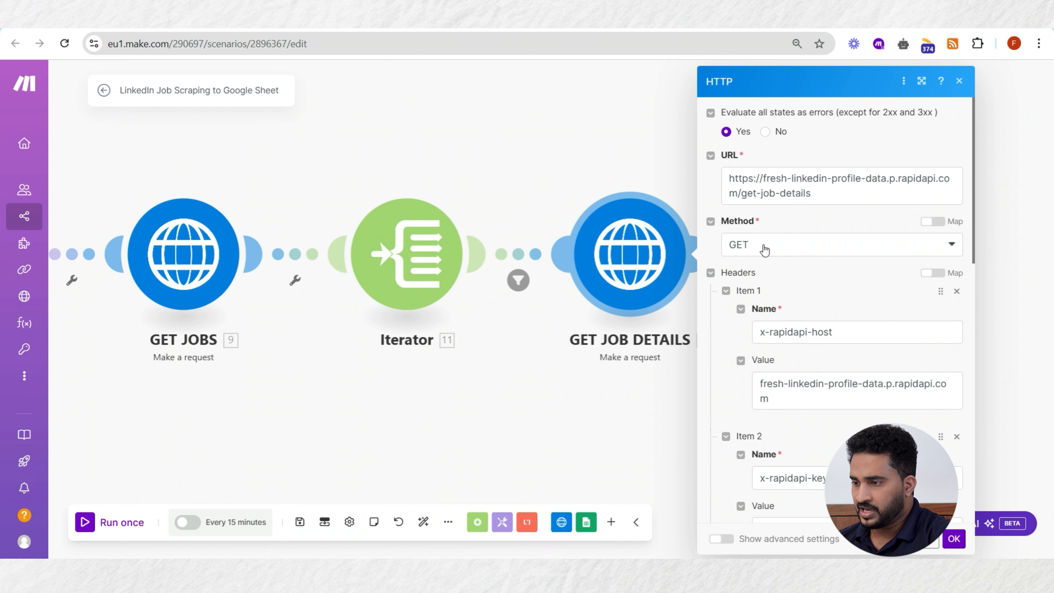
- Switch to Make, examine the job_url, include_skills and hiring team query parameters of GET JOB DETAILS, and confirm the module's settings
scroll(838, 326, "down", 10)
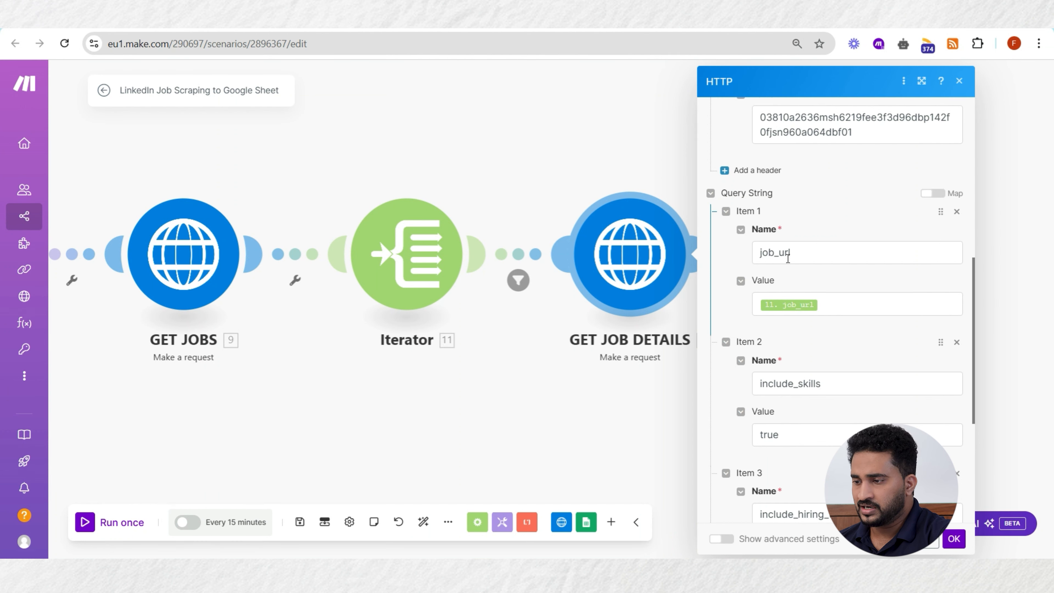
scroll(780, 252, "down", 3)
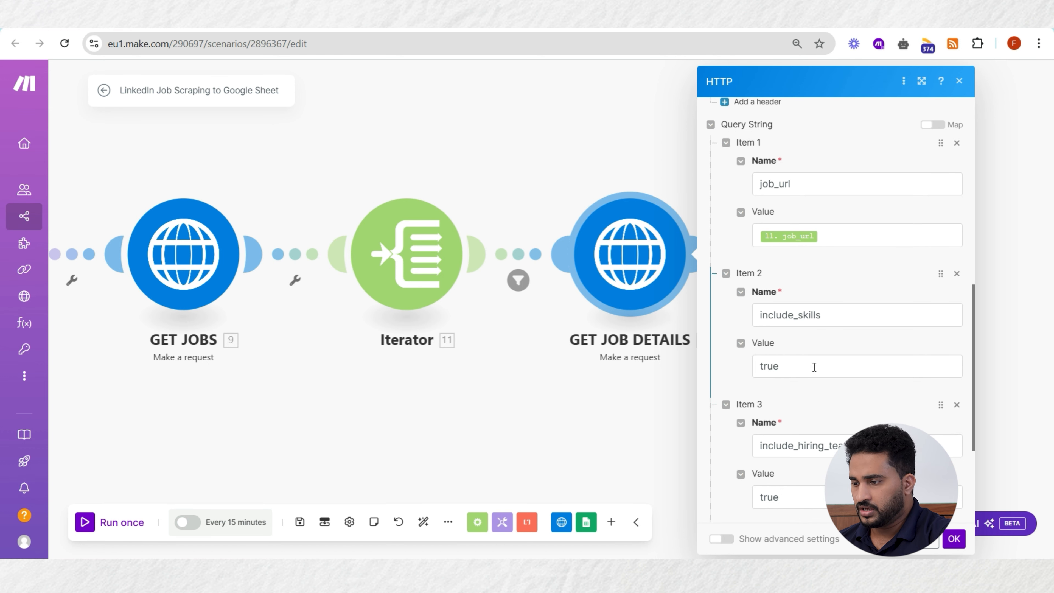
scroll(814, 367, "down", 3)
scroll(810, 369, "up", 6)
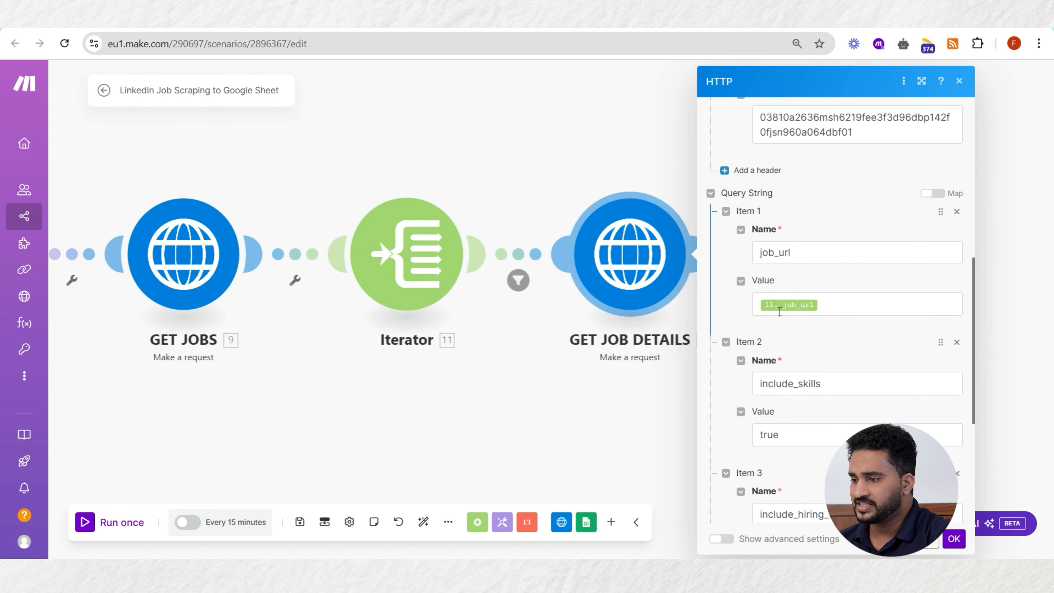
mouse_move(799, 305)
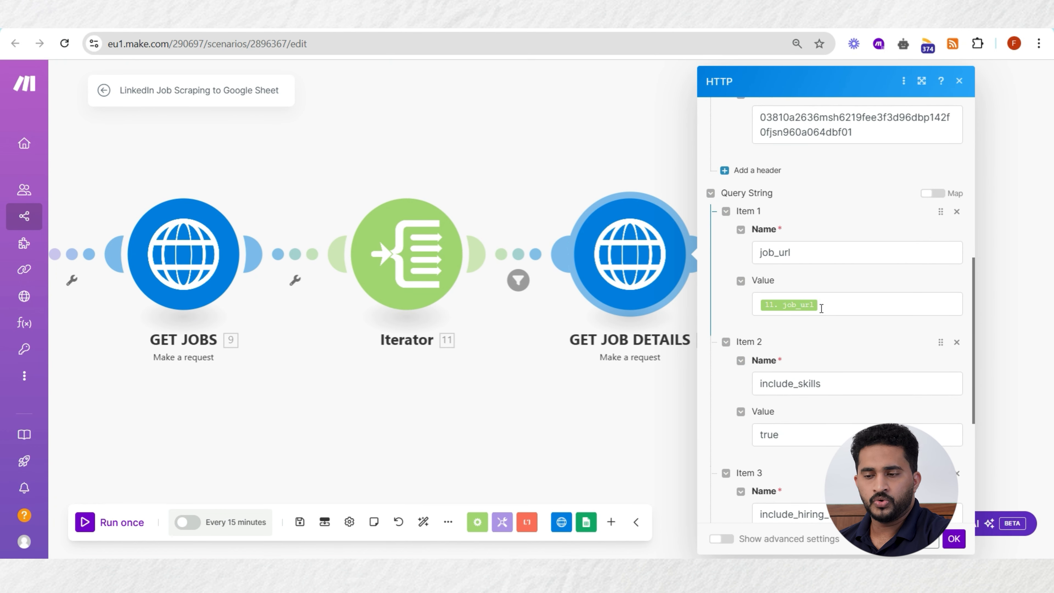
left_click(954, 539)
- Examine the industries condition in the filter between GET JOB DETAILS and Google Sheets, and close it
left_click(734, 262)
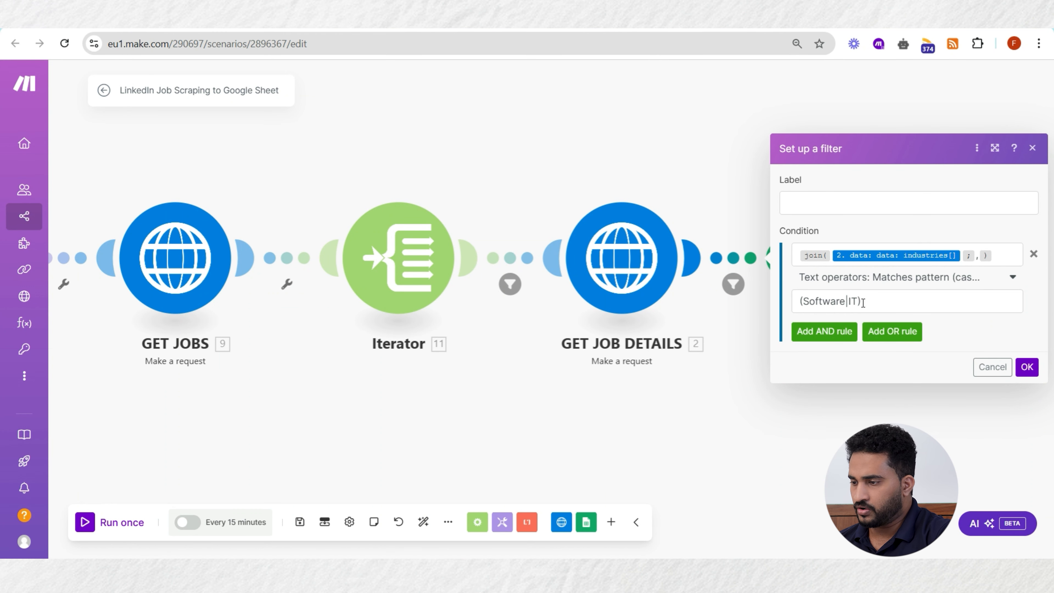
left_click(724, 224)
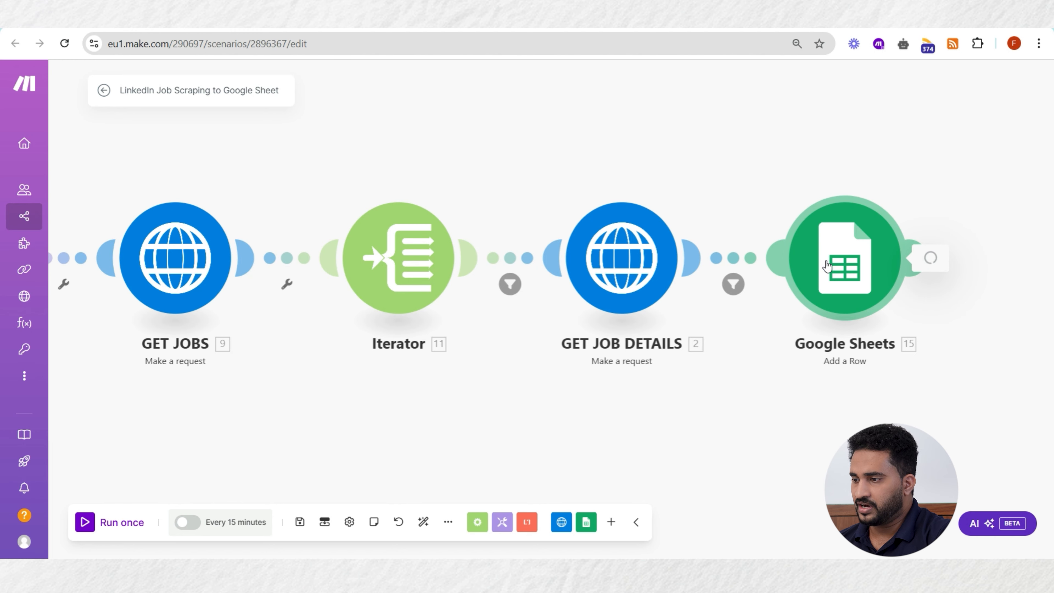
- Compare the column value mappings of the Google Sheets module with the headers of the LINKEDIN JOBS spreadsheet, return to Make and close the module
scroll(664, 341, "down", 5)
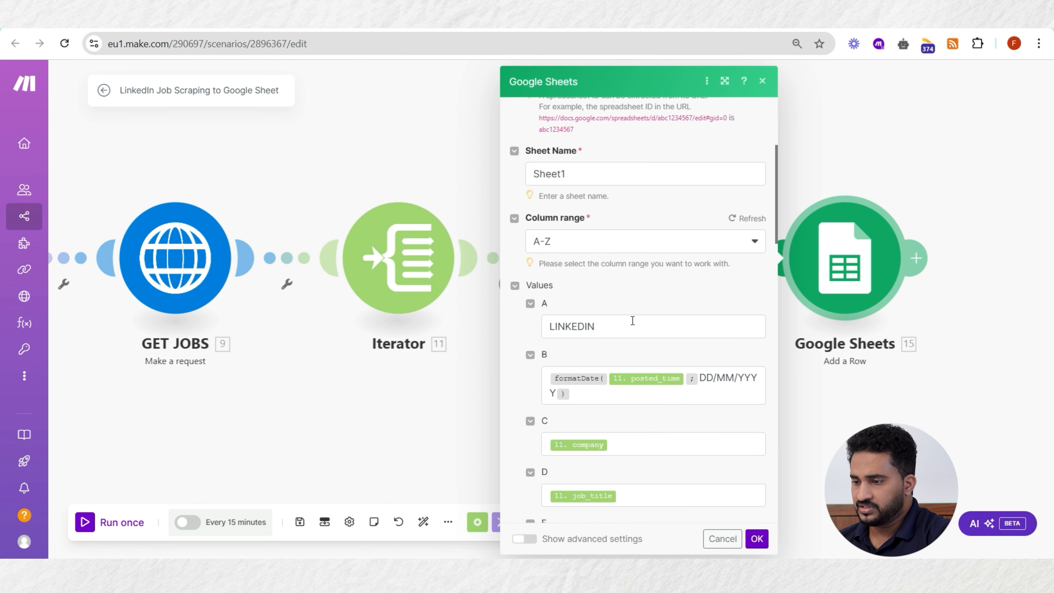
left_click(445, 17)
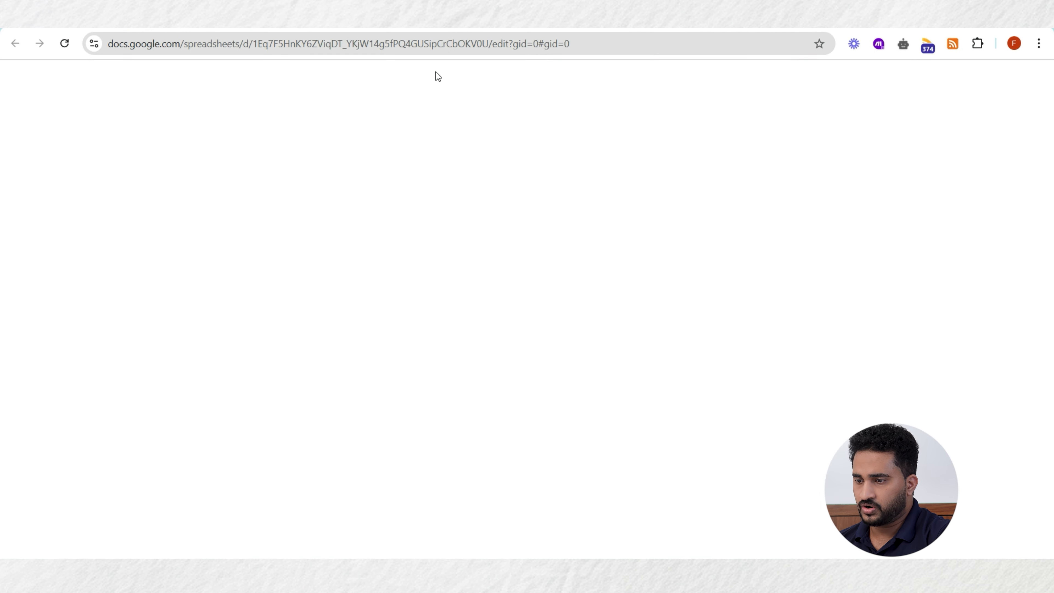
left_click_drag(726, 533, 231, 492)
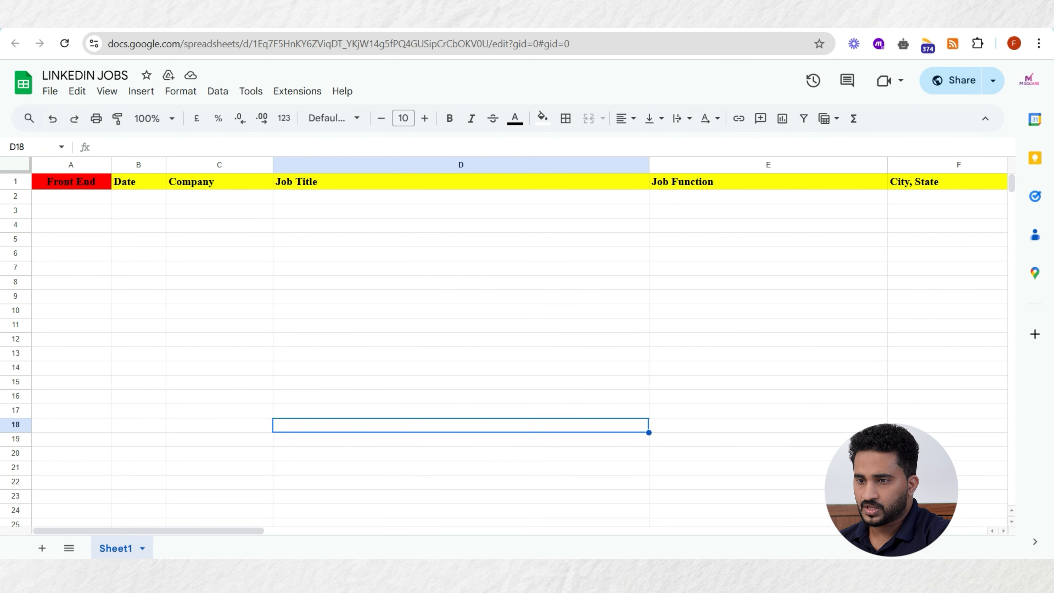
left_click(332, 17)
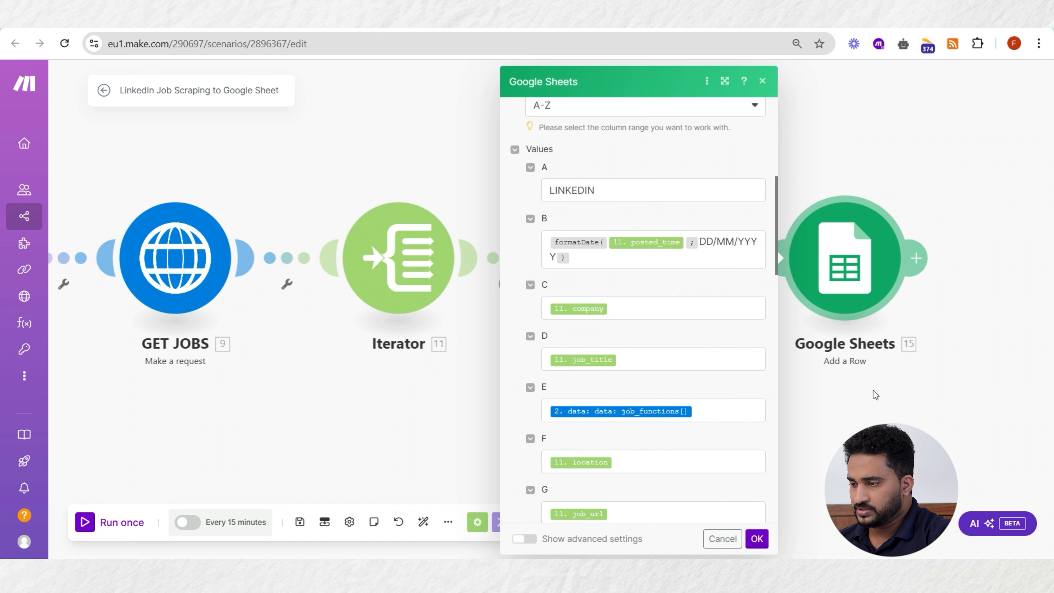
left_click(851, 398)
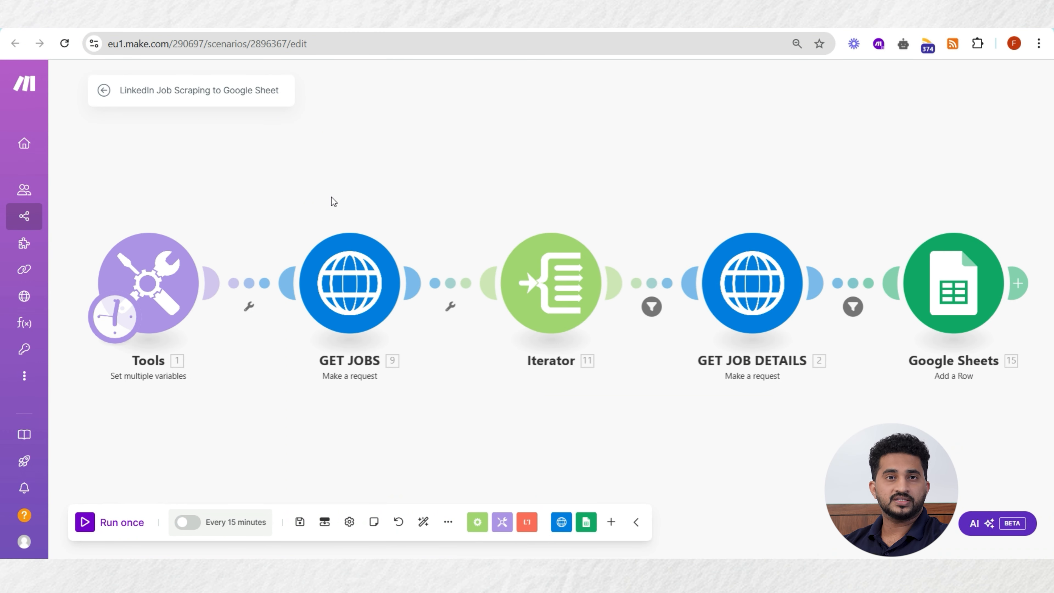
- Review the variables of the Tools module, set the date_posted value to Past week and confirm the module's settings
left_click(170, 282)
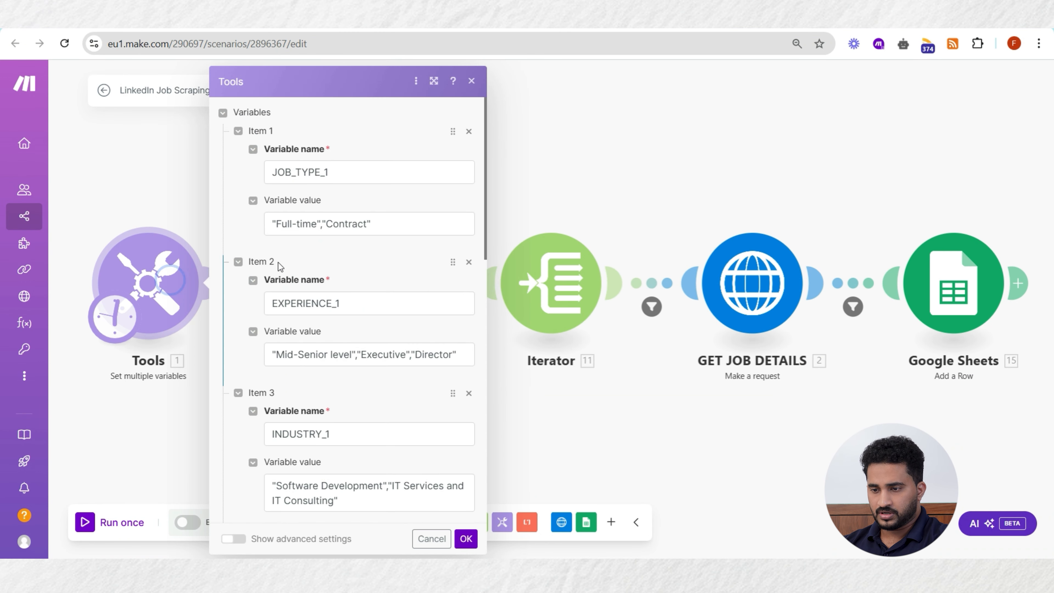
scroll(361, 224, "down", 1)
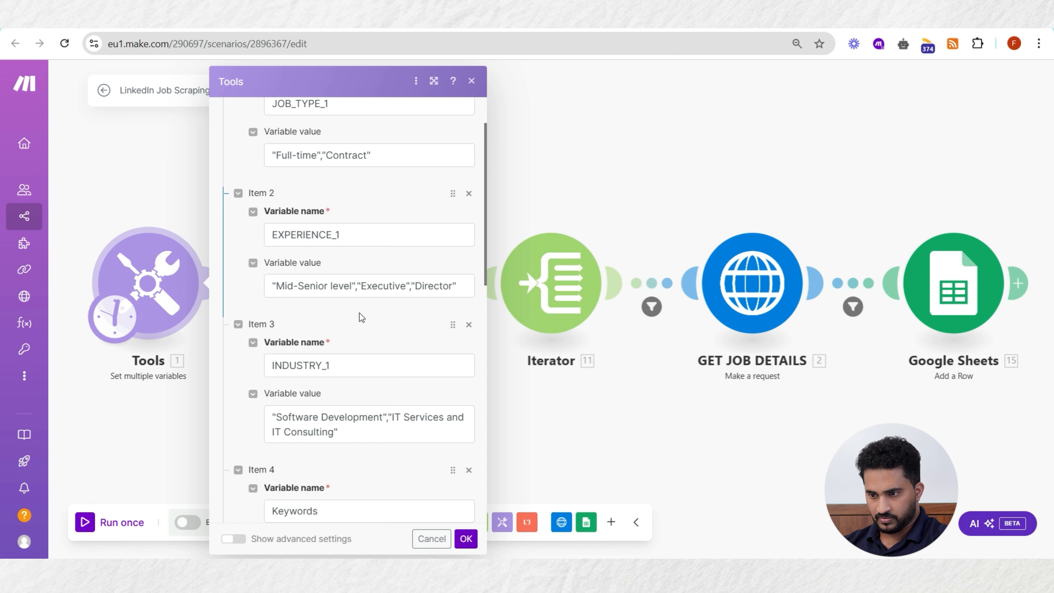
scroll(361, 320, "down", 5)
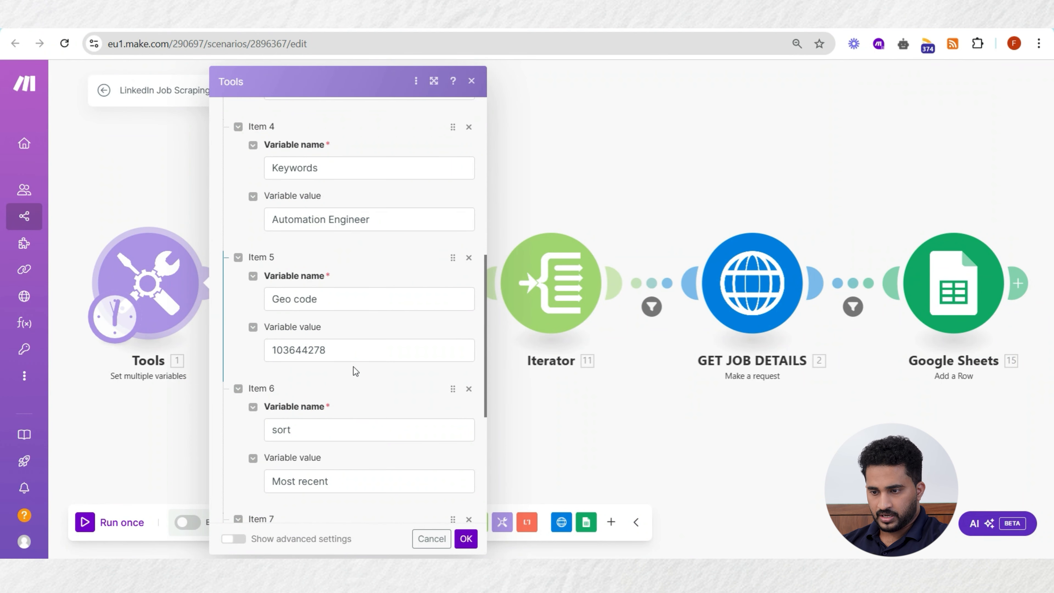
scroll(354, 367, "down", 3)
scroll(327, 440, "down", 2)
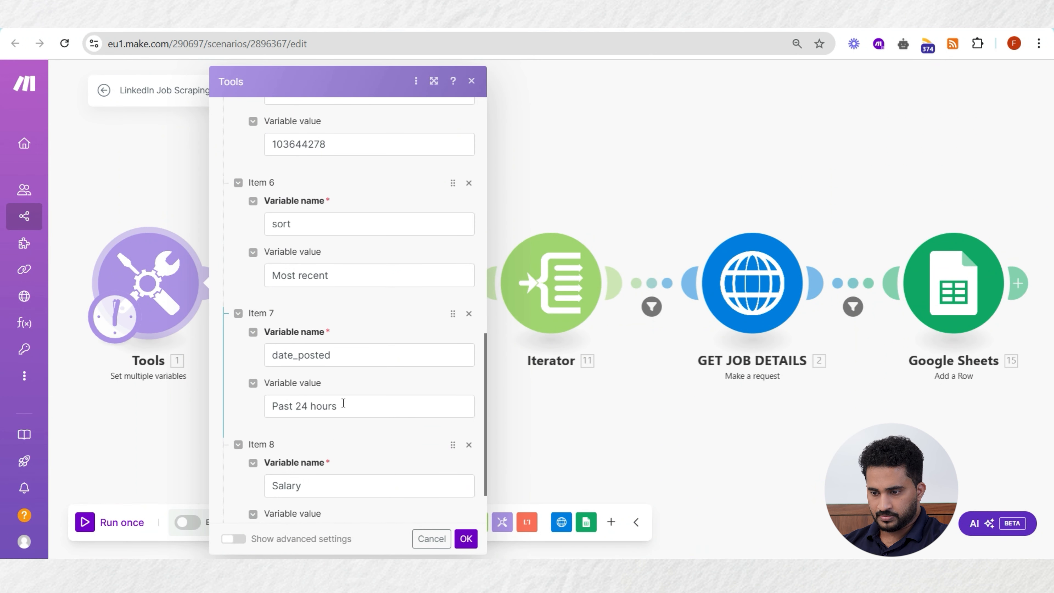
left_click_drag(343, 405, 297, 406)
key("BackSpace")
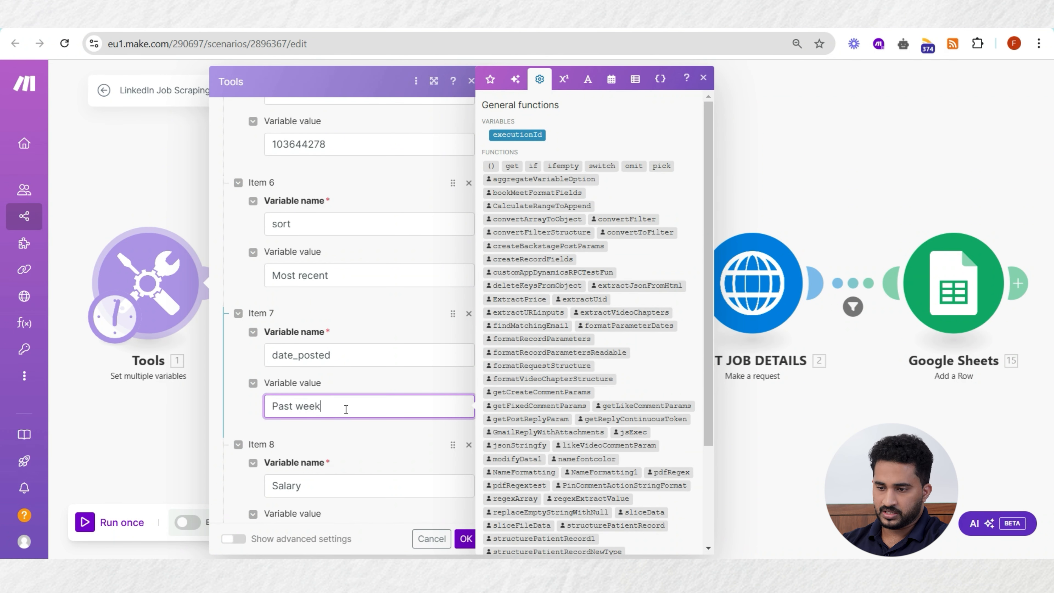
left_click(371, 432)
left_click(466, 539)
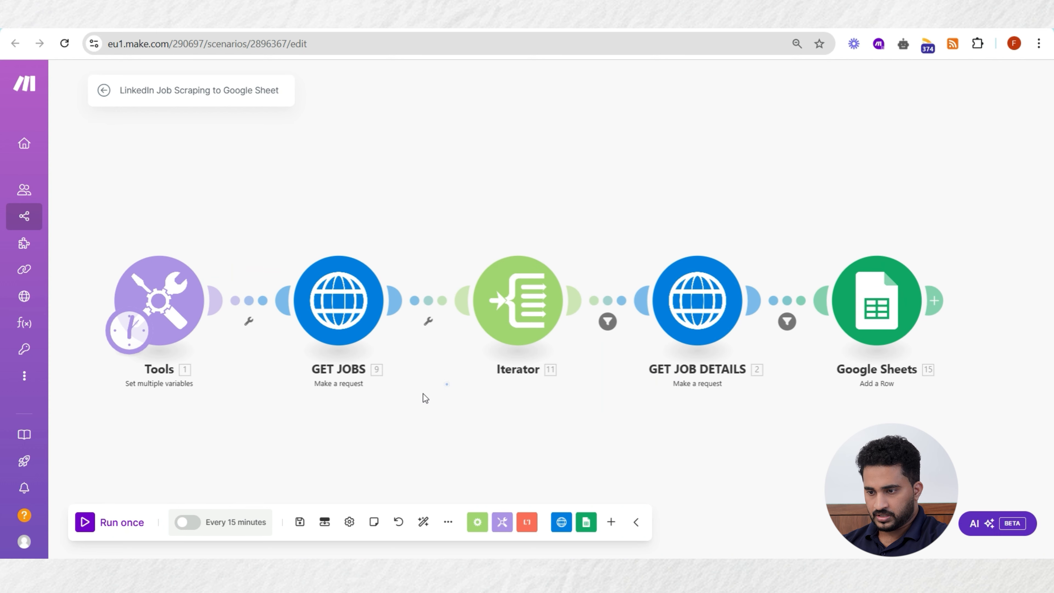
- Run the scenario once and open the execution output of the GET JOBS module
left_click(99, 532)
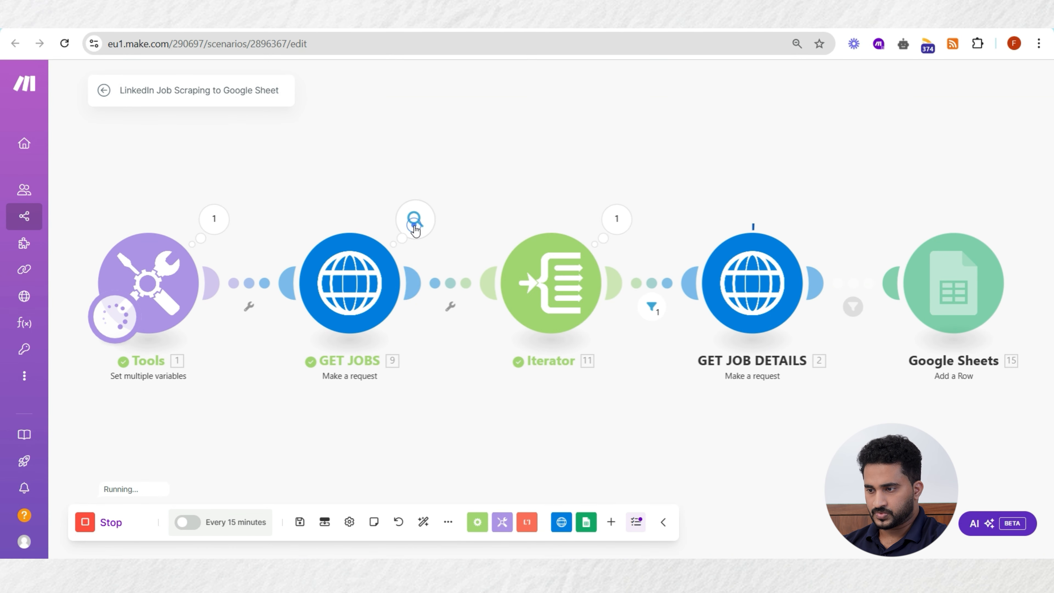
left_click(414, 222)
scroll(478, 519, "down", 1)
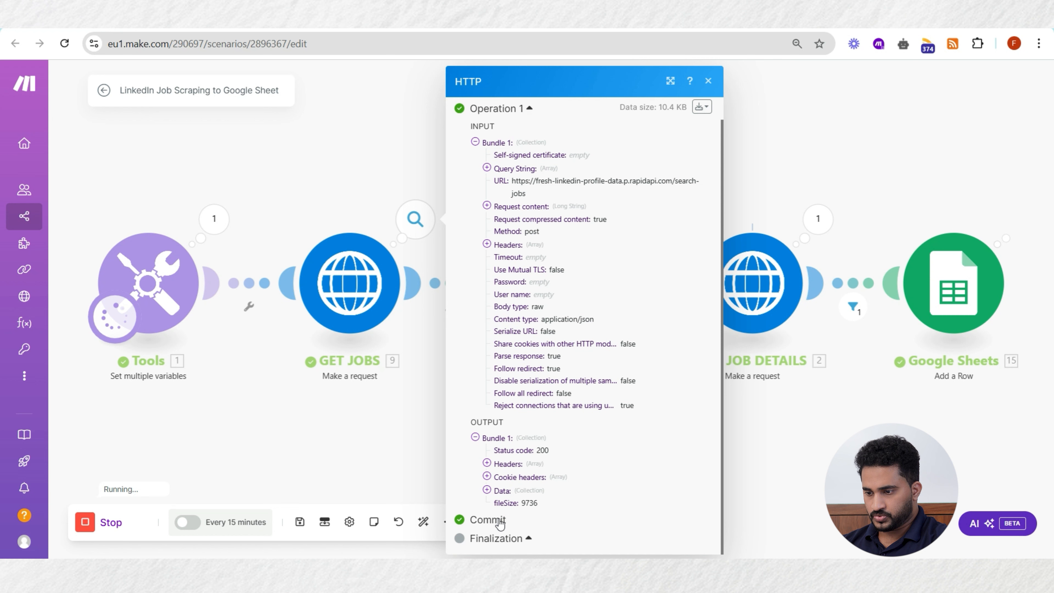
- Expand the data array in the GET JOBS output, examine the first job's fields and close the output
left_click(503, 492)
scroll(510, 477, "down", 1)
left_click(513, 466)
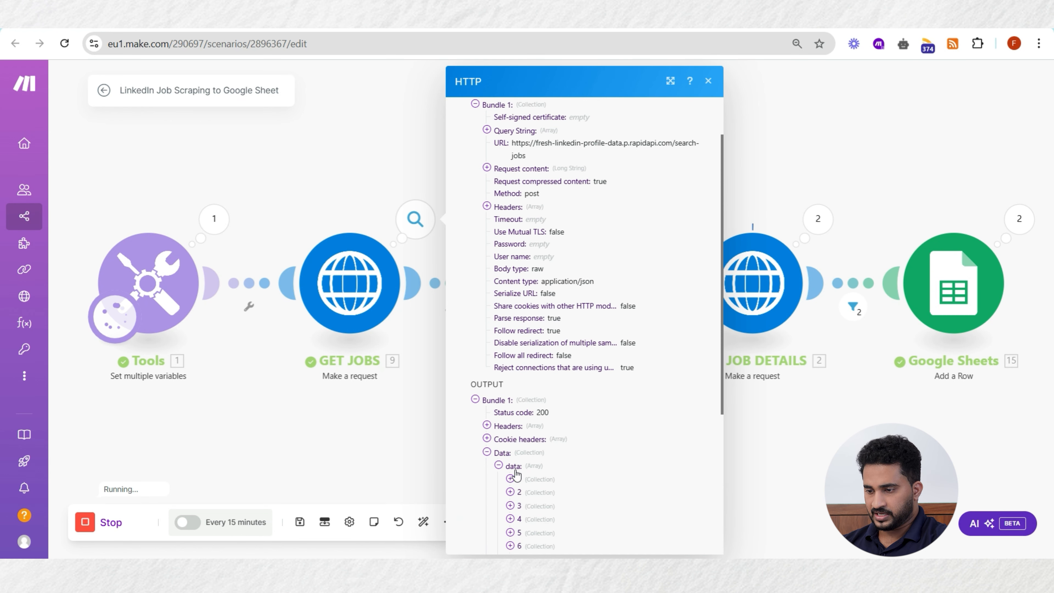
scroll(542, 472, "down", 2)
scroll(542, 472, "down", 3)
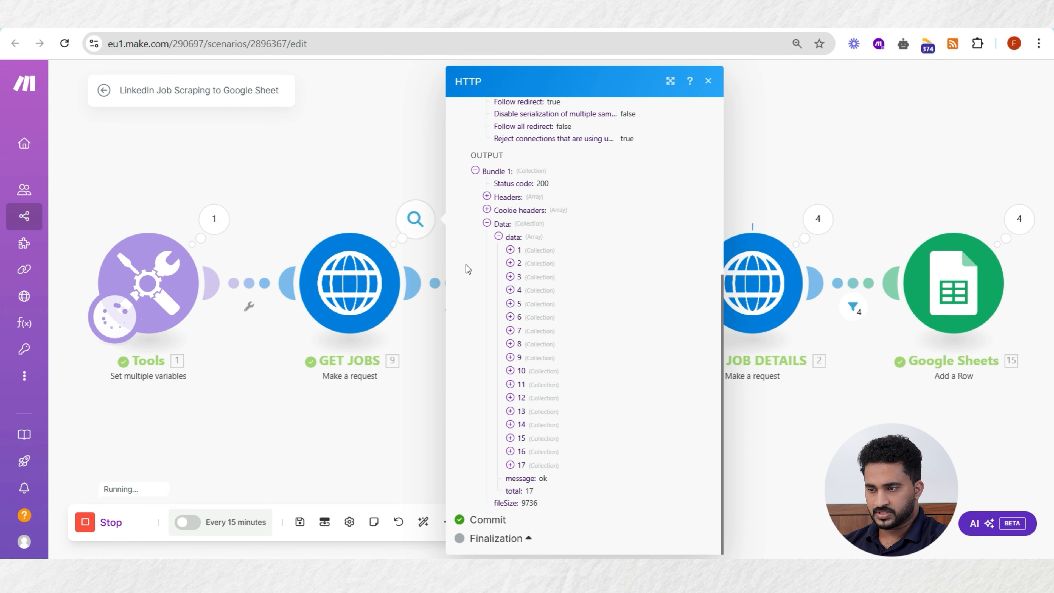
left_click(515, 250)
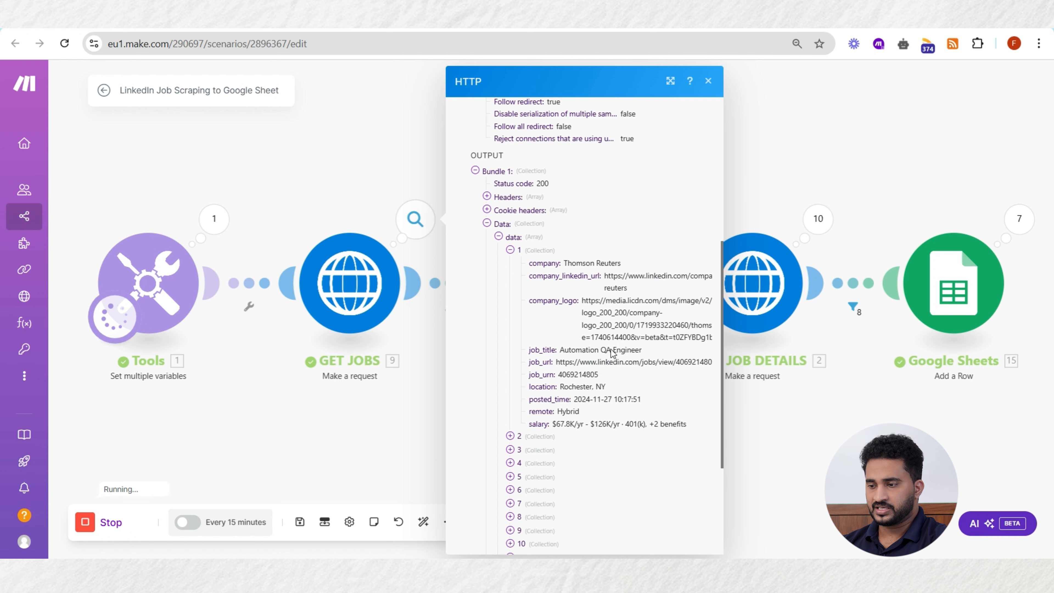
left_click(374, 178)
- Examine the job bundles in the Iterator's execution output and close it
left_click_drag(519, 178, 481, 185)
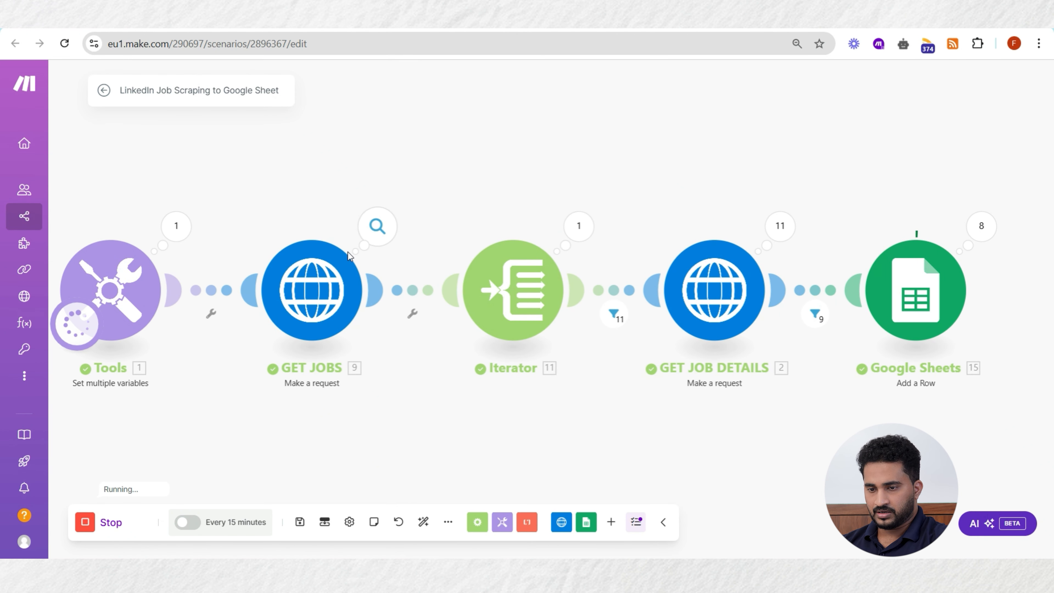
left_click(594, 232)
scroll(674, 340, "down", 10)
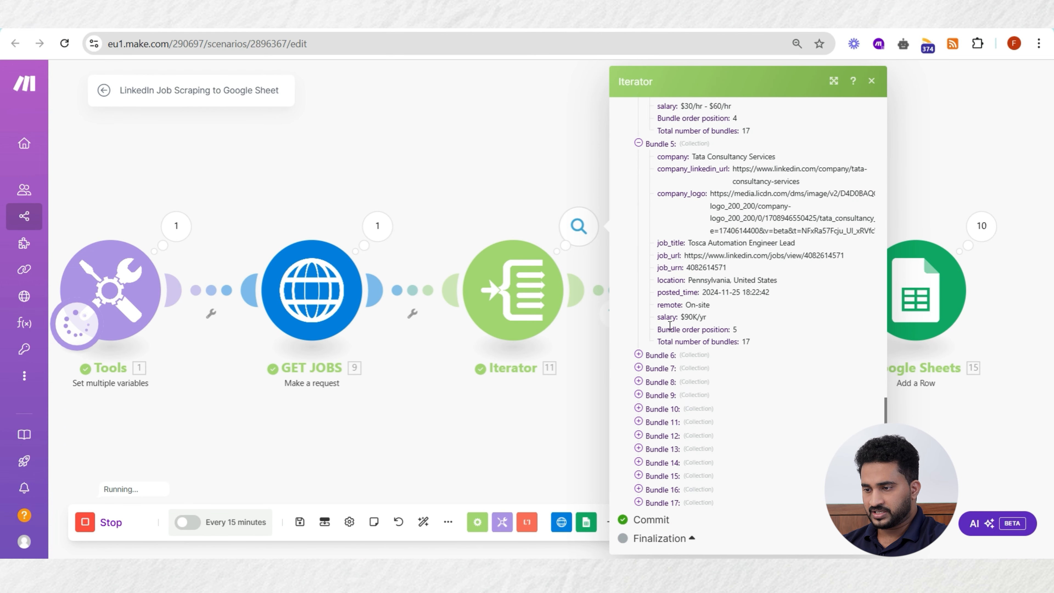
left_click(568, 411)
- Open the GET JOB DETAILS execution output and expand the nested response data of Operation 1
left_click_drag(569, 411, 460, 388)
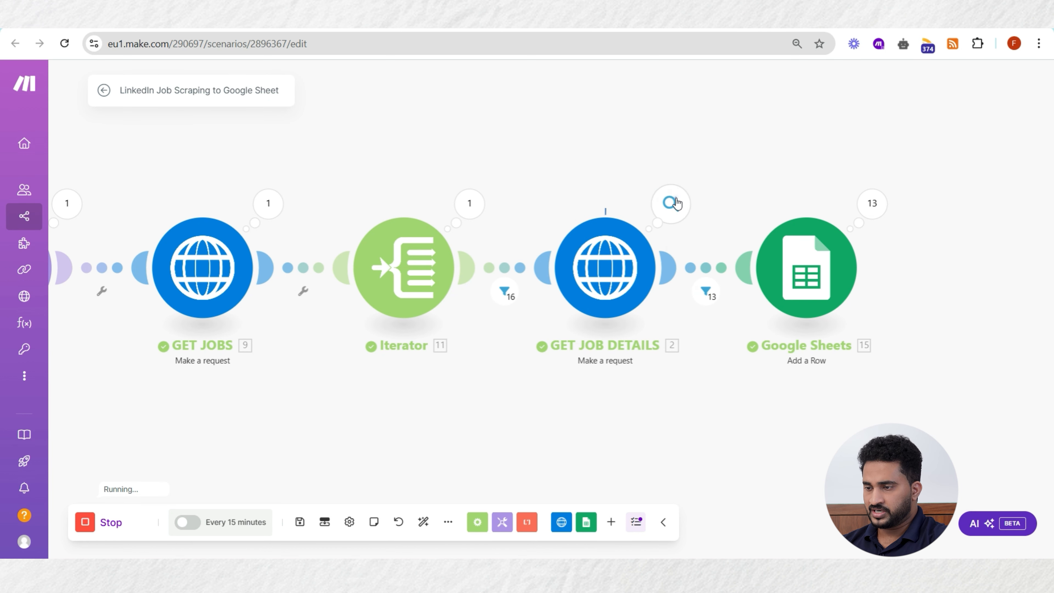
left_click(671, 203)
left_click(770, 133)
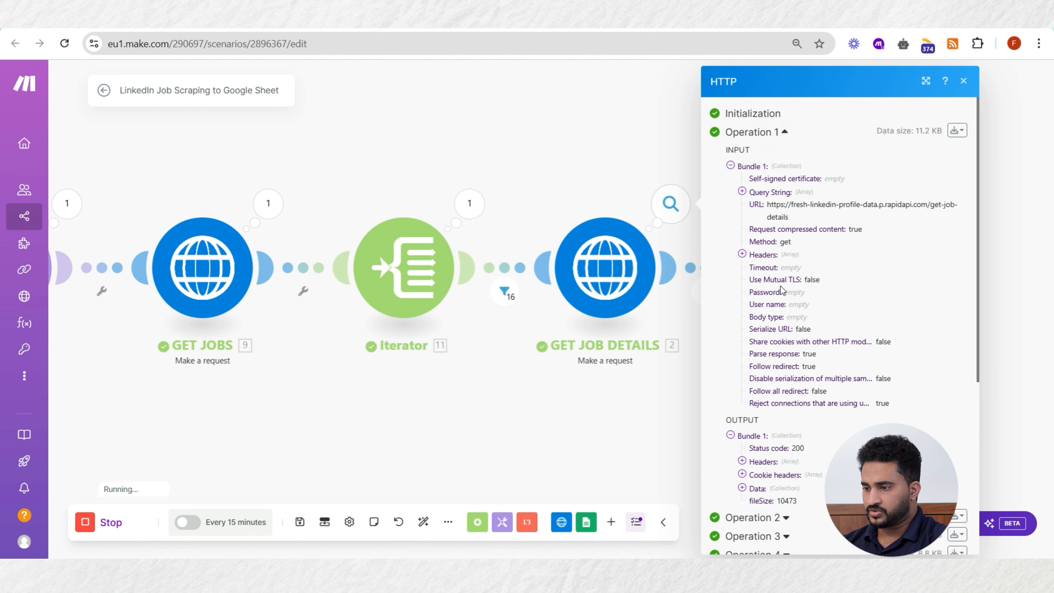
scroll(764, 291, "down", 5)
left_click(743, 282)
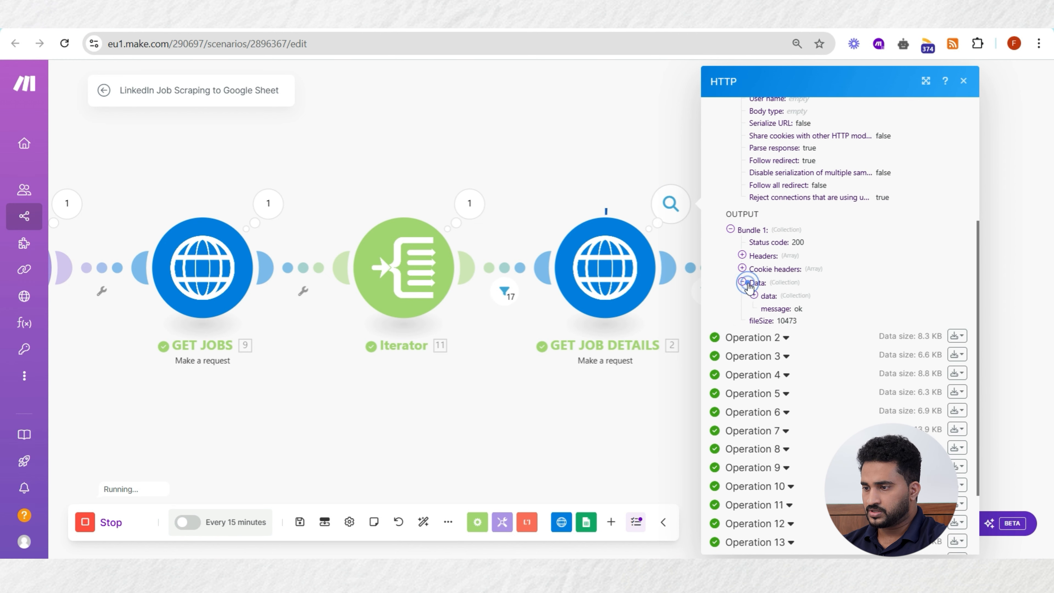
left_click(754, 295)
scroll(831, 290, "down", 2)
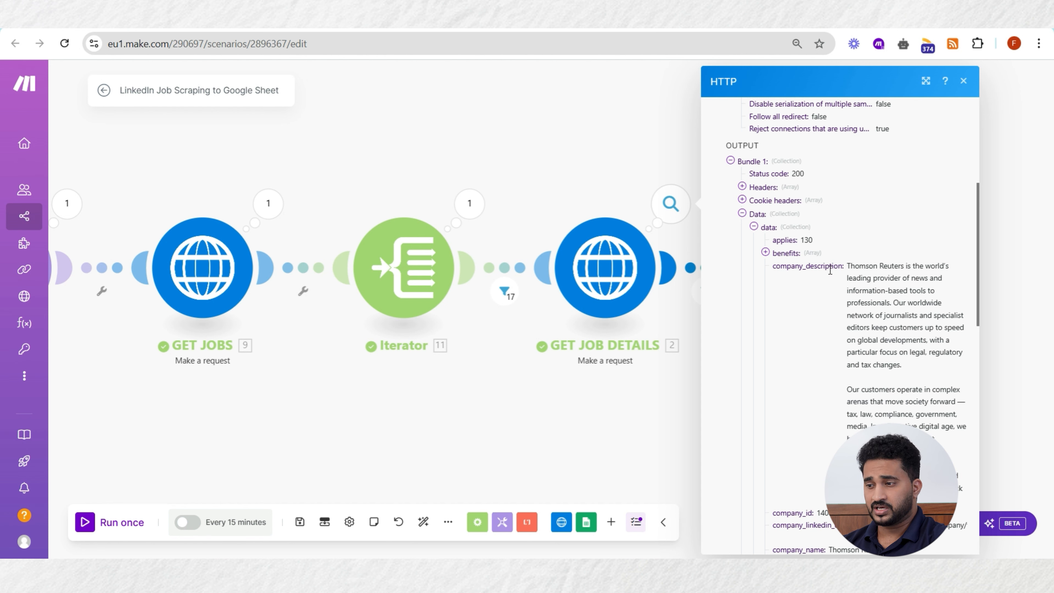
- Examine the company and headquarters fields of Operation 1's response and expand its hiring_team collection
scroll(873, 270, "down", 2)
scroll(909, 416, "down", 2)
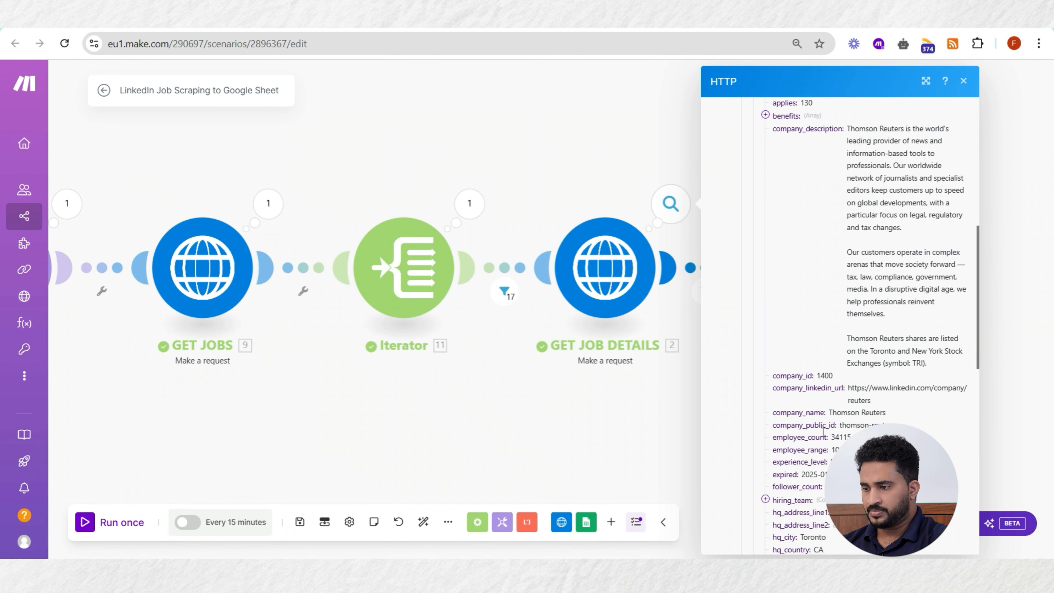
scroll(823, 432, "down", 2)
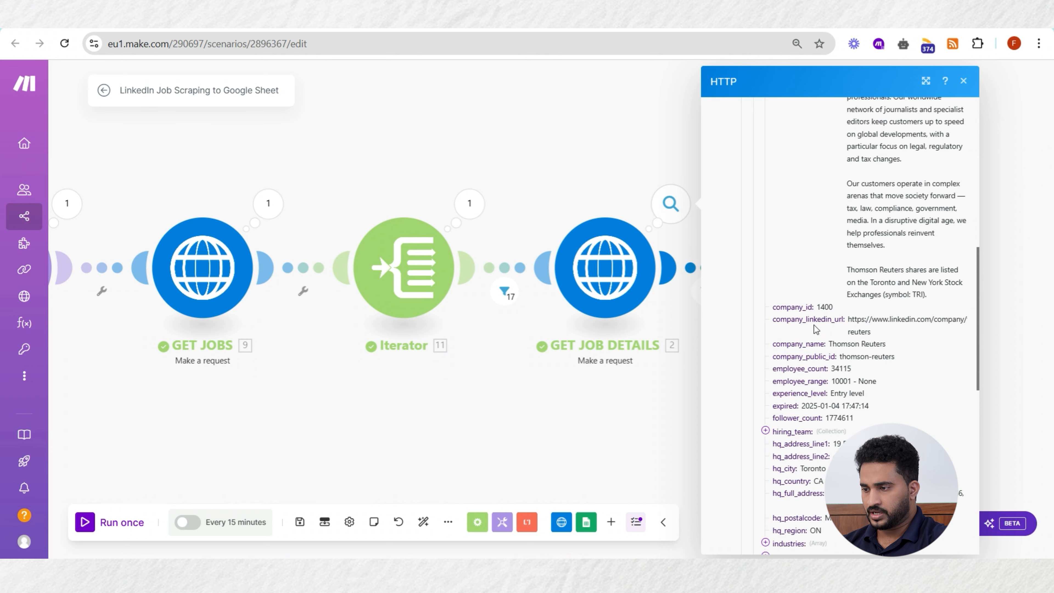
scroll(821, 386, "down", 2)
scroll(832, 363, "down", 2)
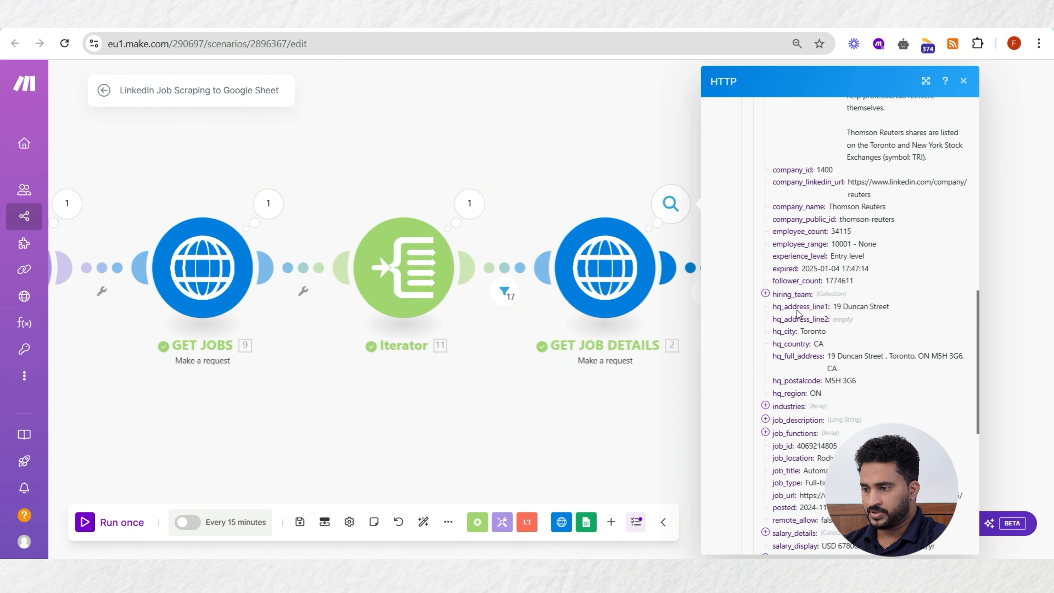
left_click(791, 294)
scroll(800, 319, "down", 2)
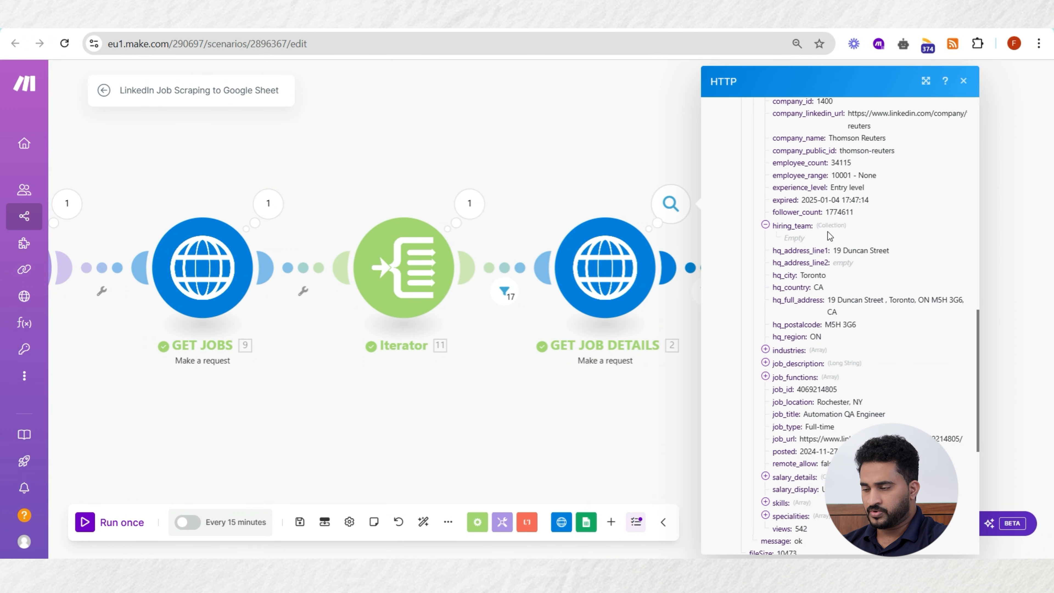
scroll(824, 261, "down", 2)
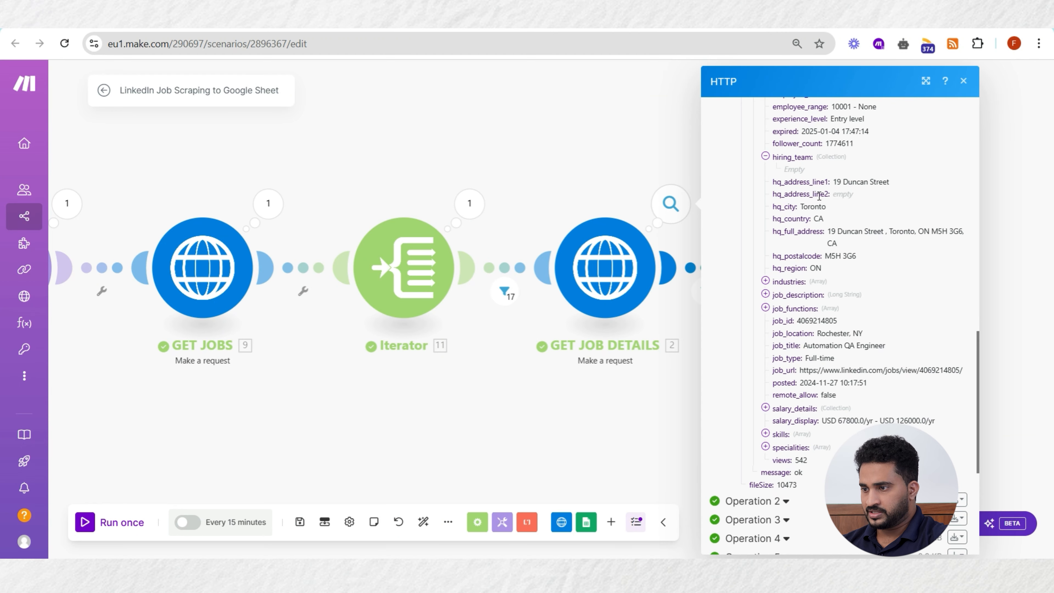
scroll(832, 256, "down", 2)
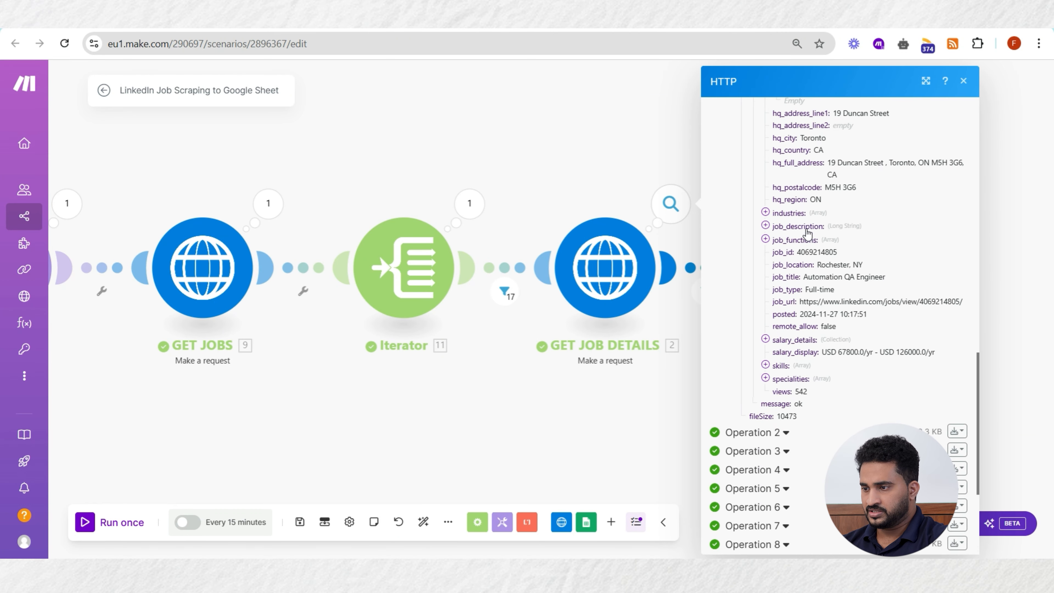
- Expand and examine the industries, job_description, job_functions and salary_details of the first job's details
left_click(798, 213)
left_click(800, 240)
scroll(800, 244, "down", 20)
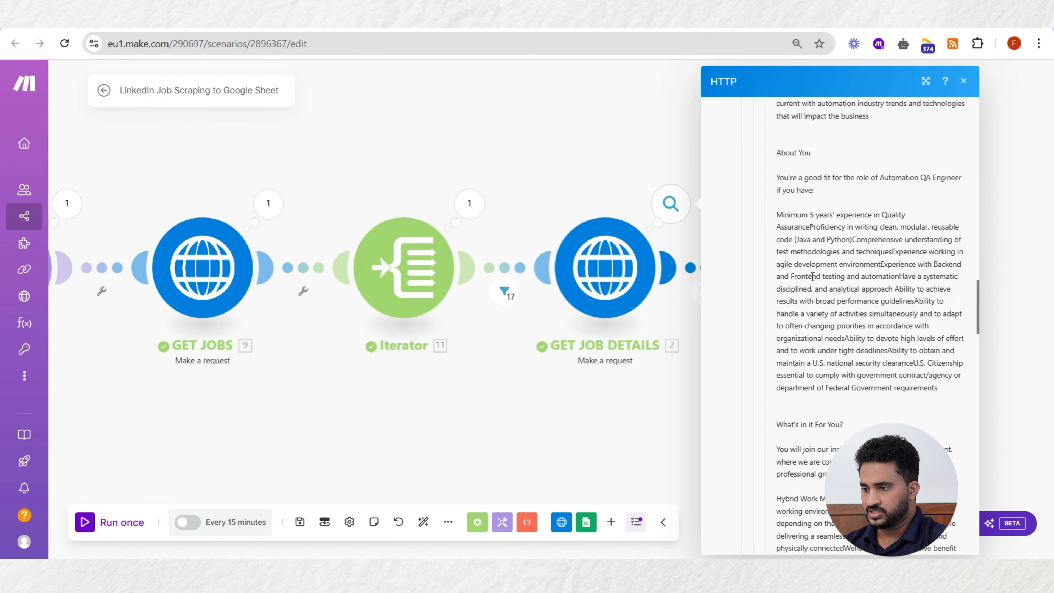
scroll(804, 275, "down", 15)
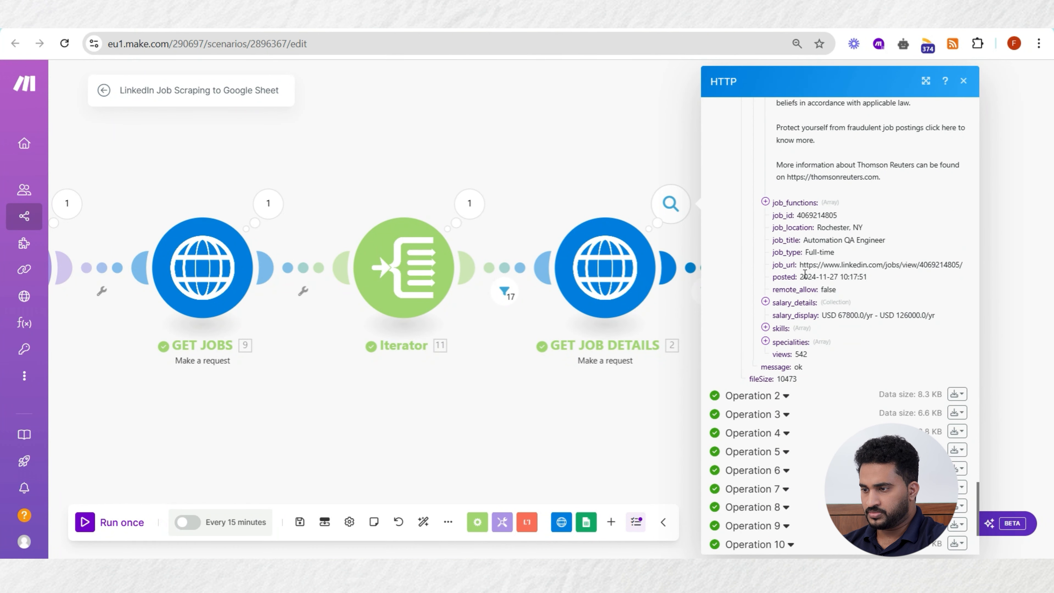
left_click(794, 201)
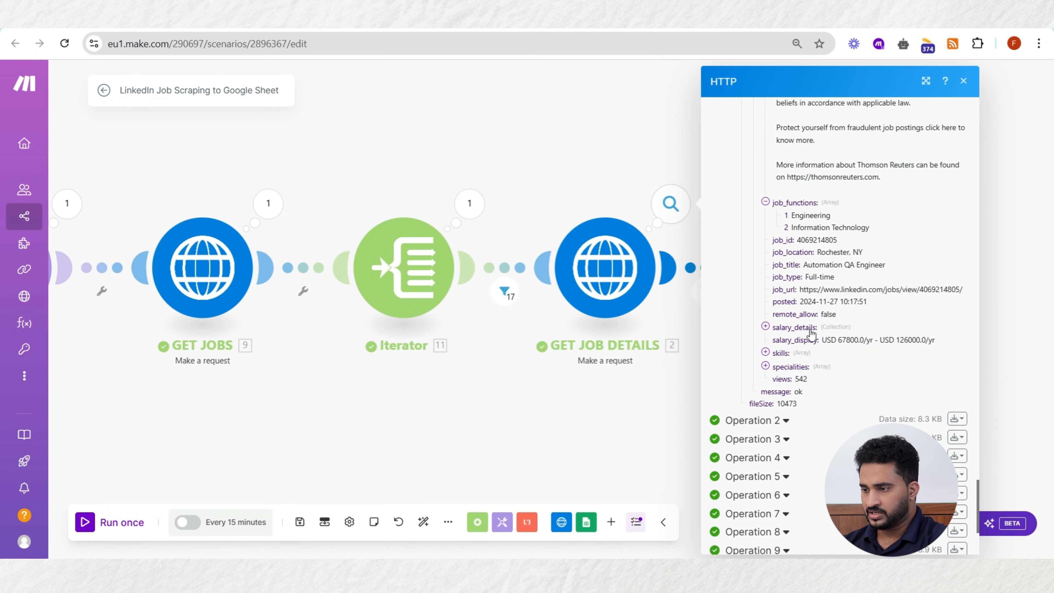
left_click(778, 328)
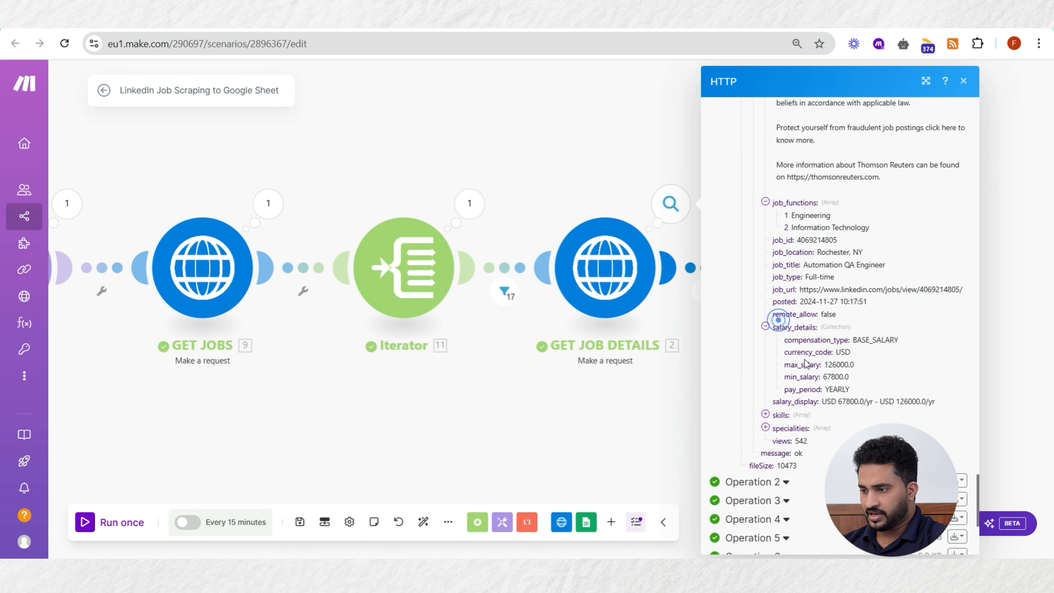
- Look over the remaining operations of the GET JOB DETAILS output, close it and bring the Google Sheets module into view
scroll(780, 373, "down", 3)
scroll(780, 380, "down", 2)
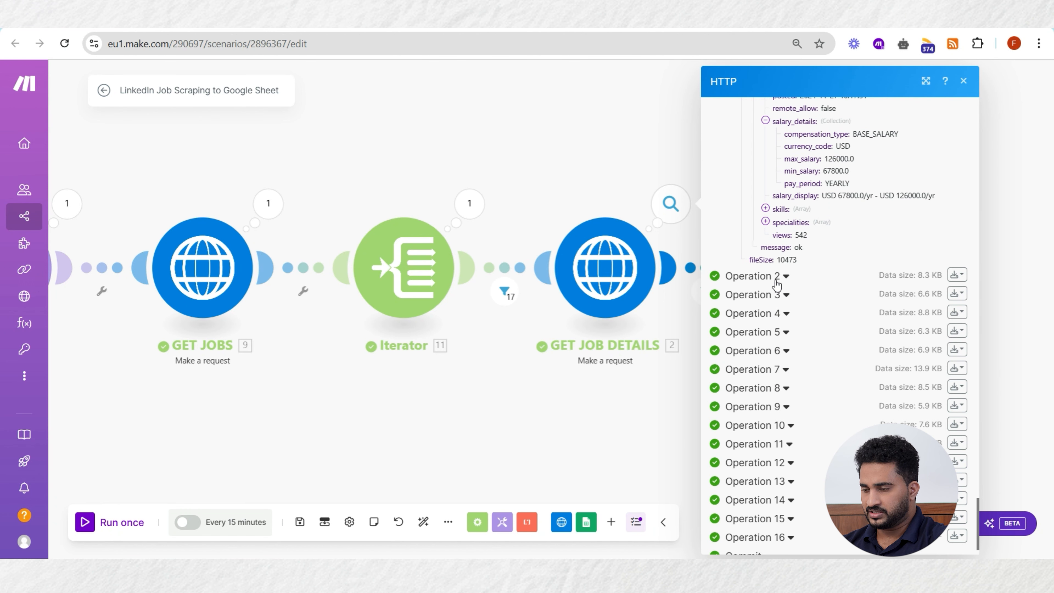
scroll(778, 293, "down", 1)
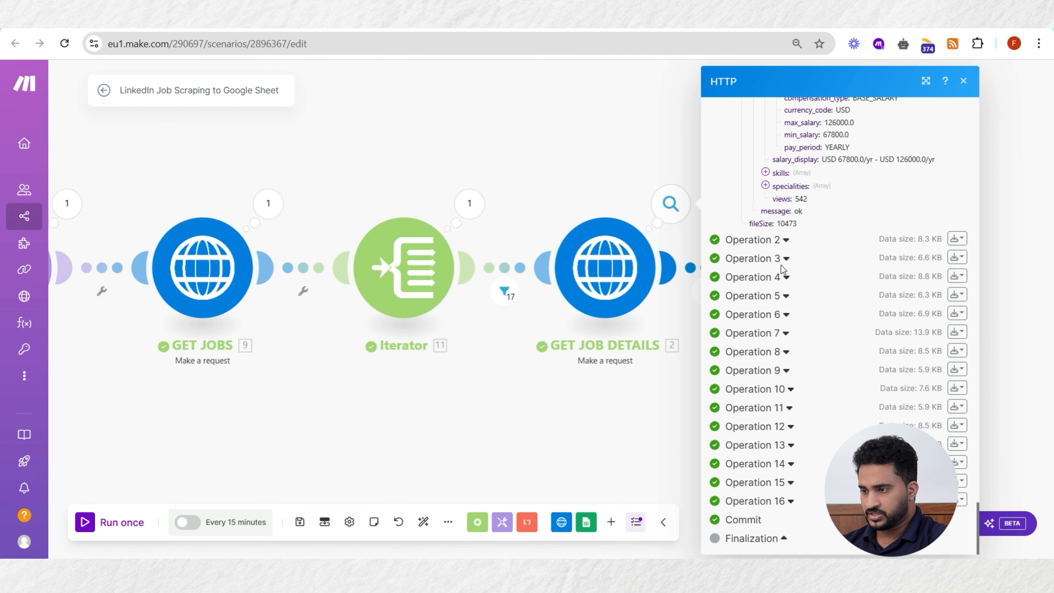
left_click(646, 153)
left_click_drag(722, 145, 673, 142)
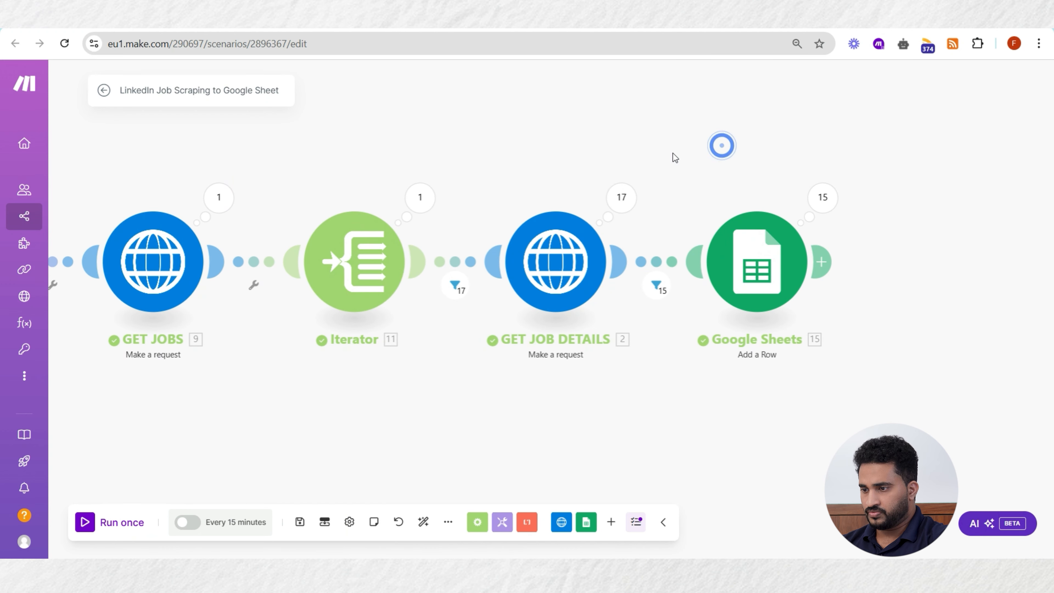
- Look at the Google Sheets module's settings and its execution output, closing each one
left_click(754, 262)
left_click(717, 192)
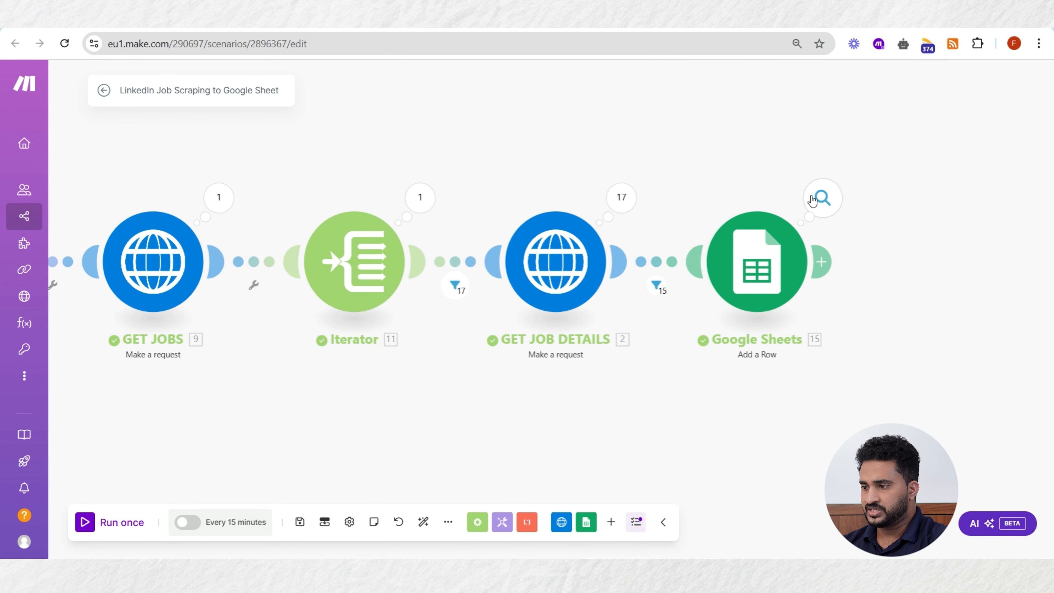
left_click(821, 197)
left_click(949, 209)
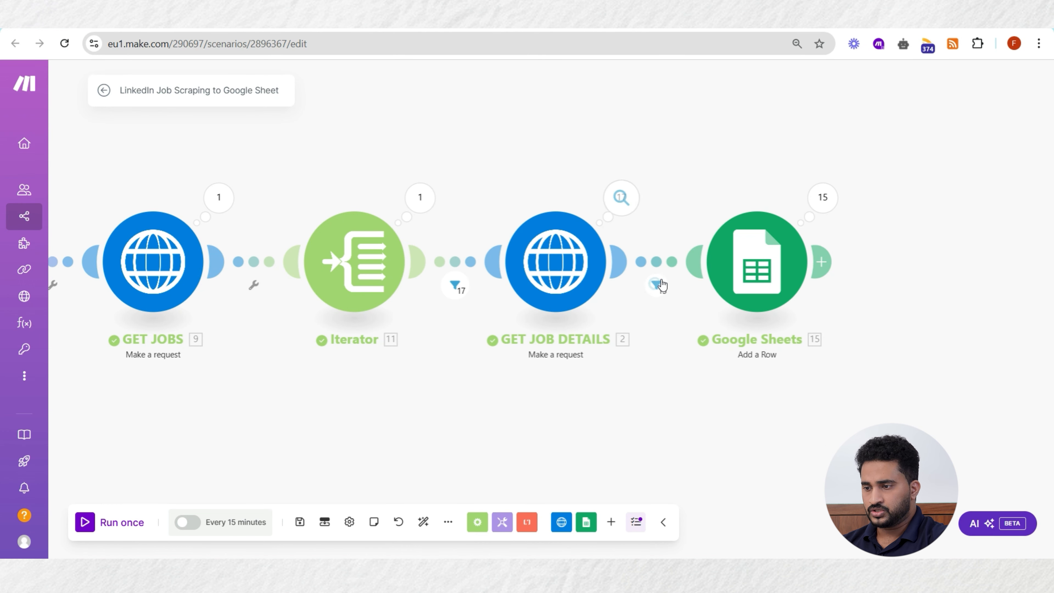
- Inspect how the Software|IT filter between GET JOB DETAILS and Google Sheets treated each bundle, checking the industries of the rejected ones
left_click(656, 292)
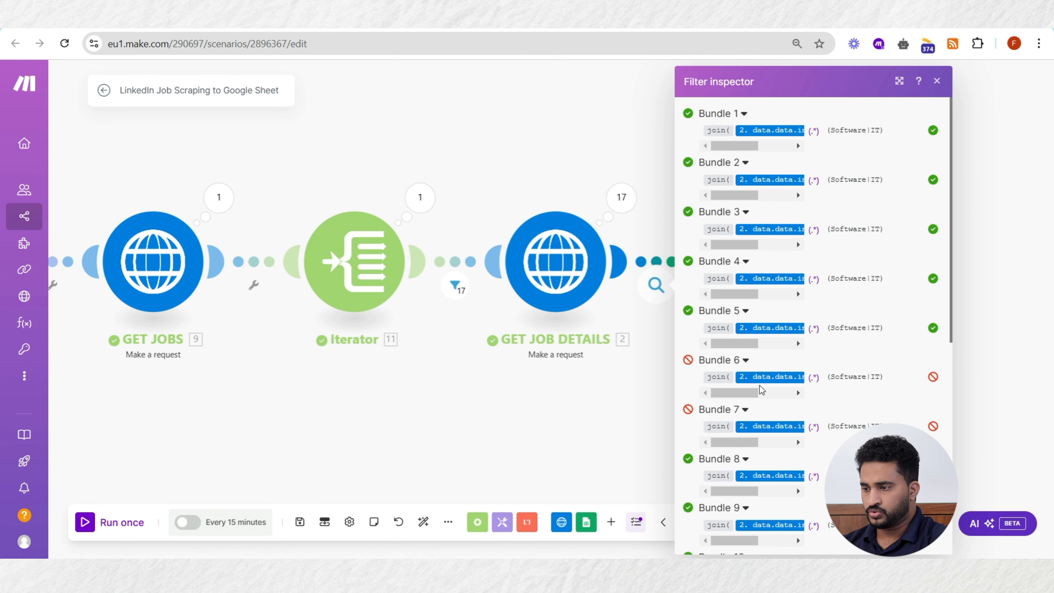
mouse_move(756, 378)
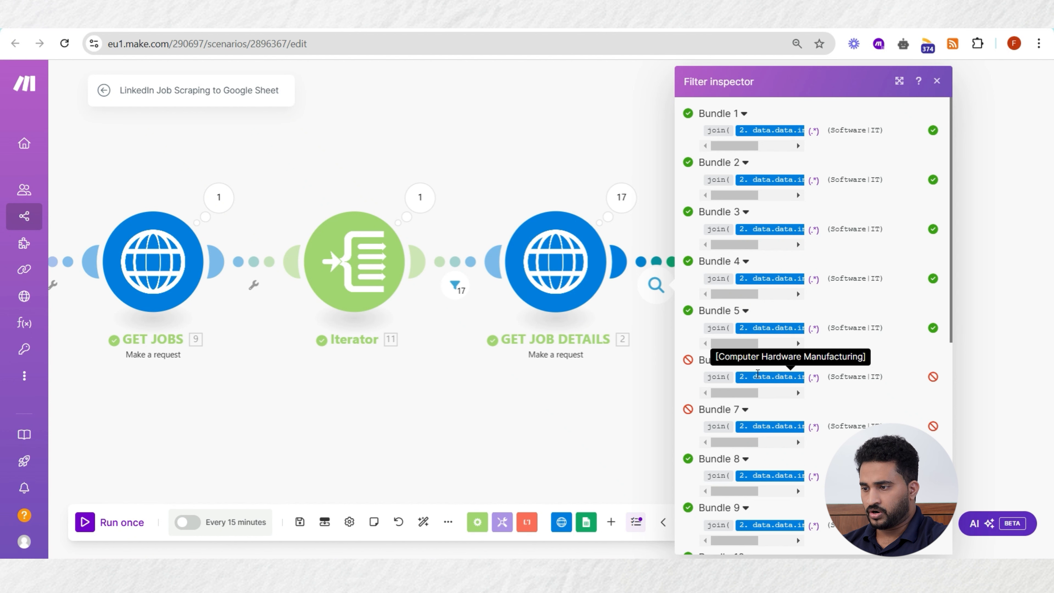
mouse_move(768, 328)
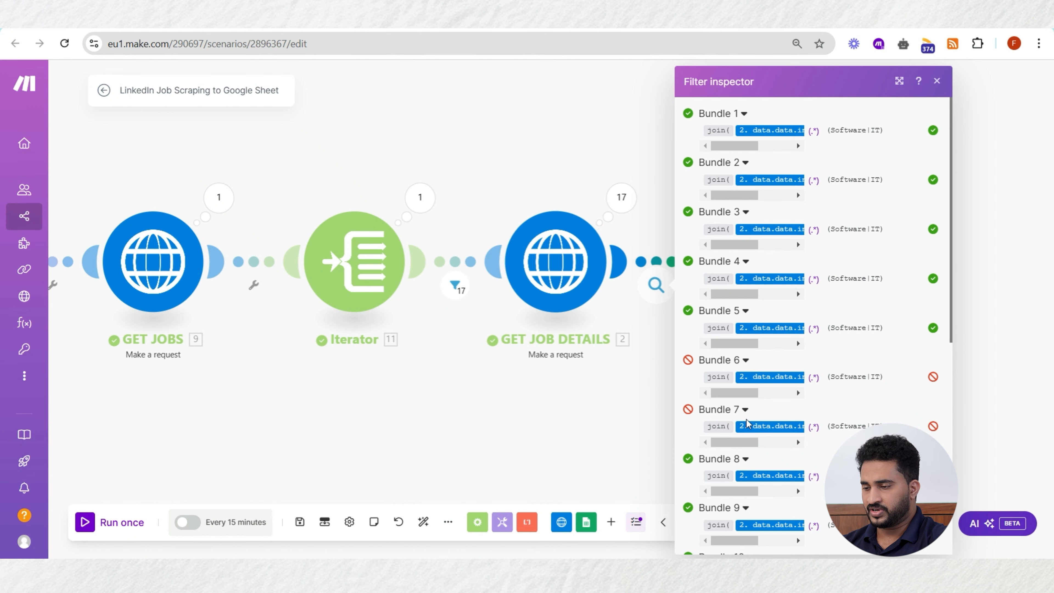
mouse_move(754, 426)
scroll(753, 425, "down", 10)
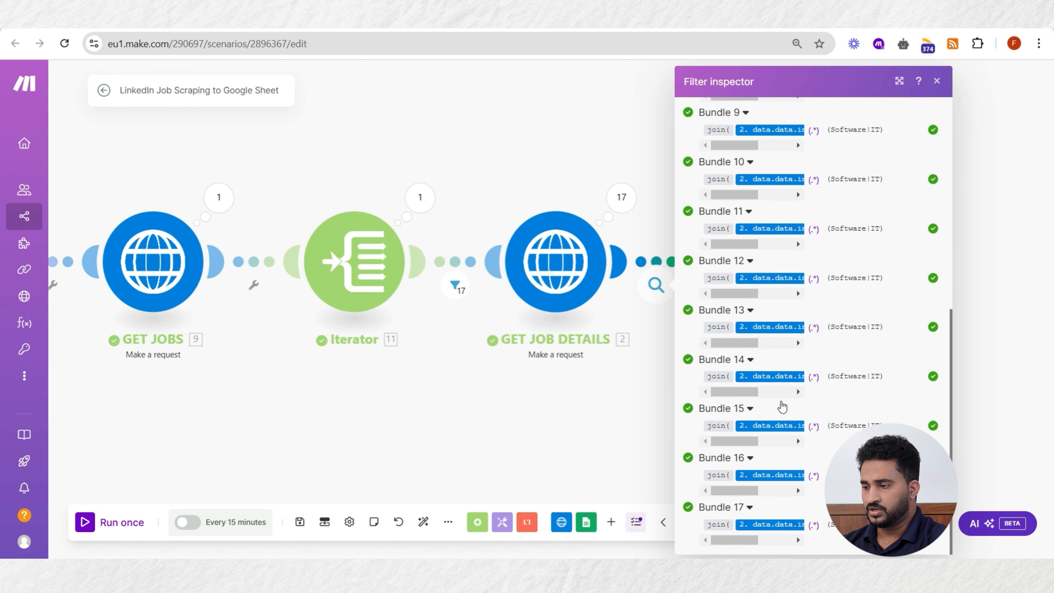
left_click(655, 325)
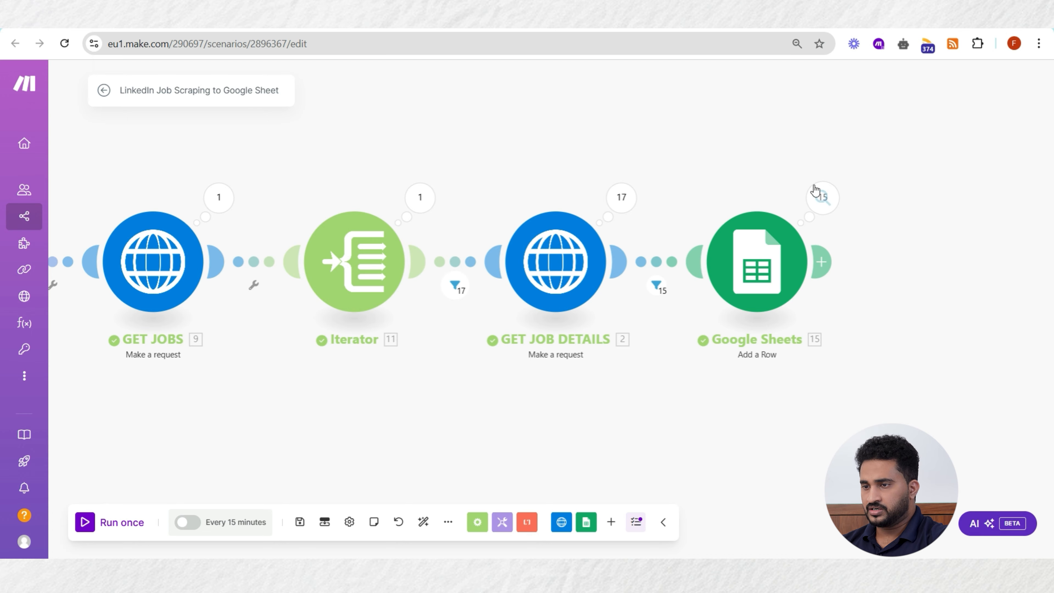
- Switch to the LINKEDIN JOBS spreadsheet in Google Sheets and review the scraped rows from the Front End column through the Position column
left_click(266, 17)
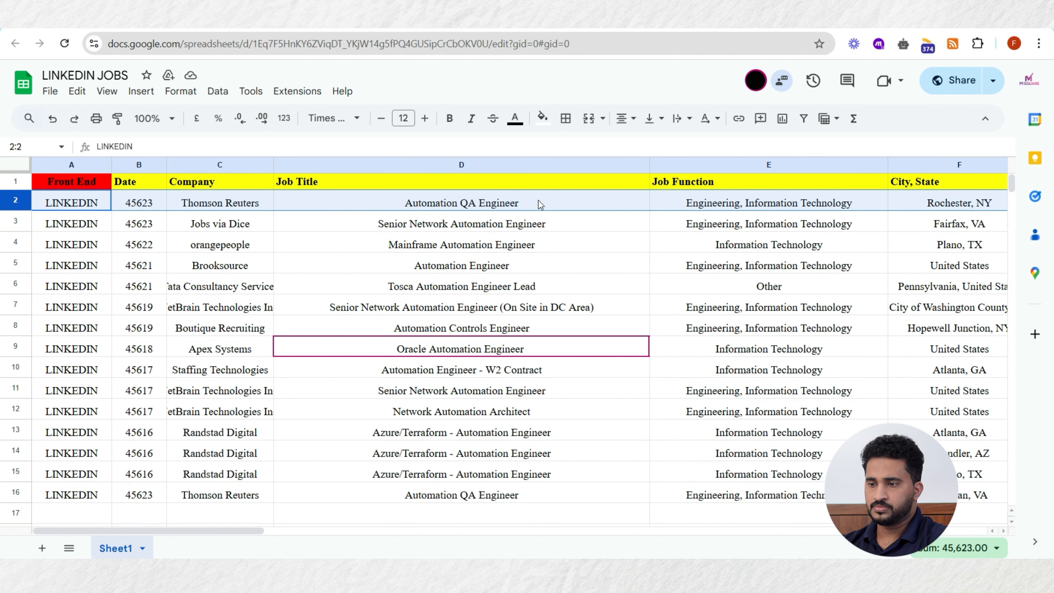
left_click_drag(265, 533, 466, 533)
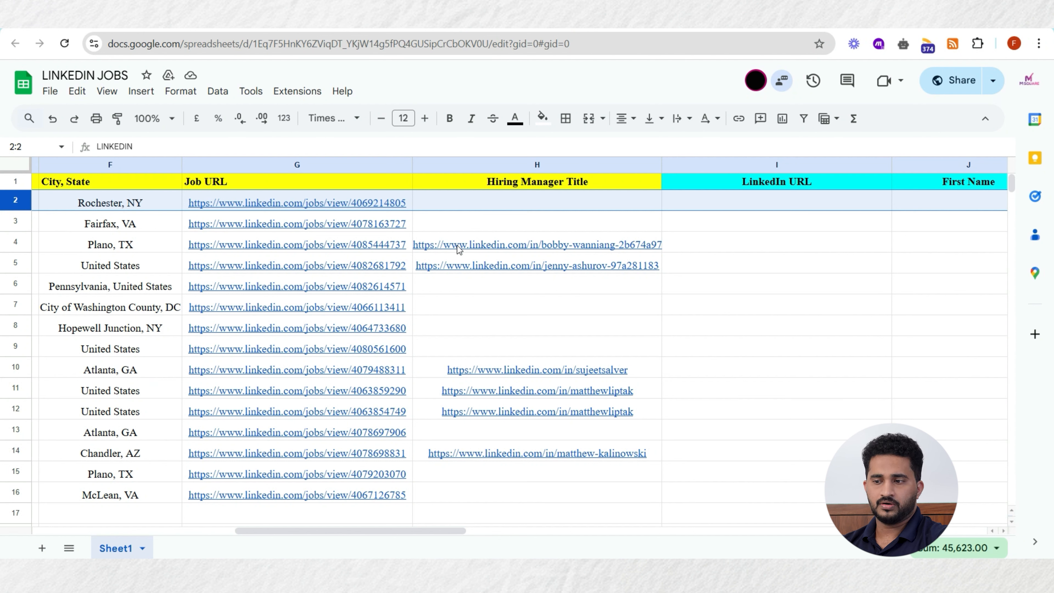
mouse_move(460, 250)
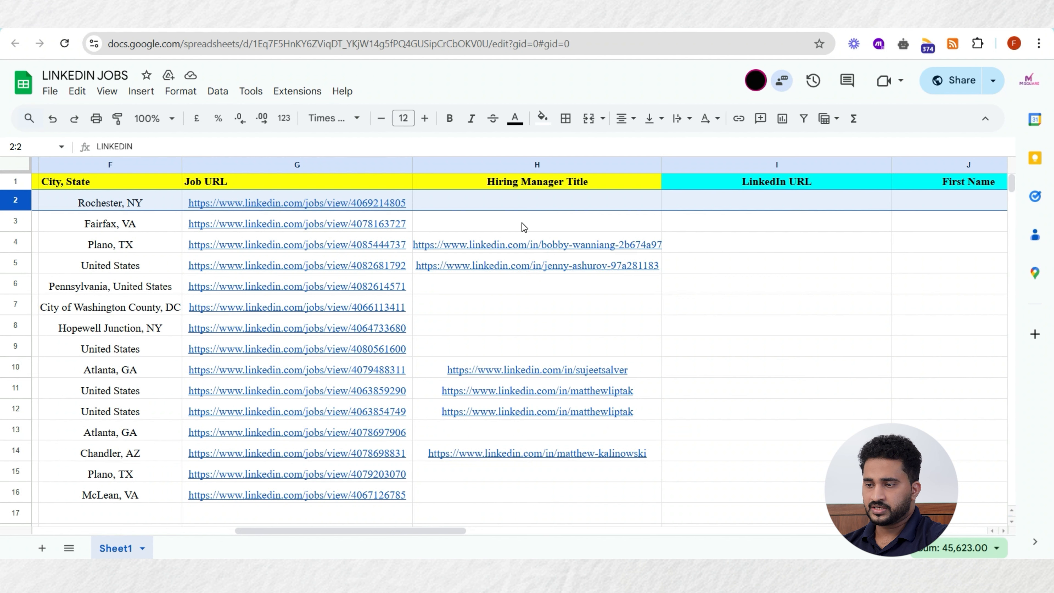
left_click(533, 286)
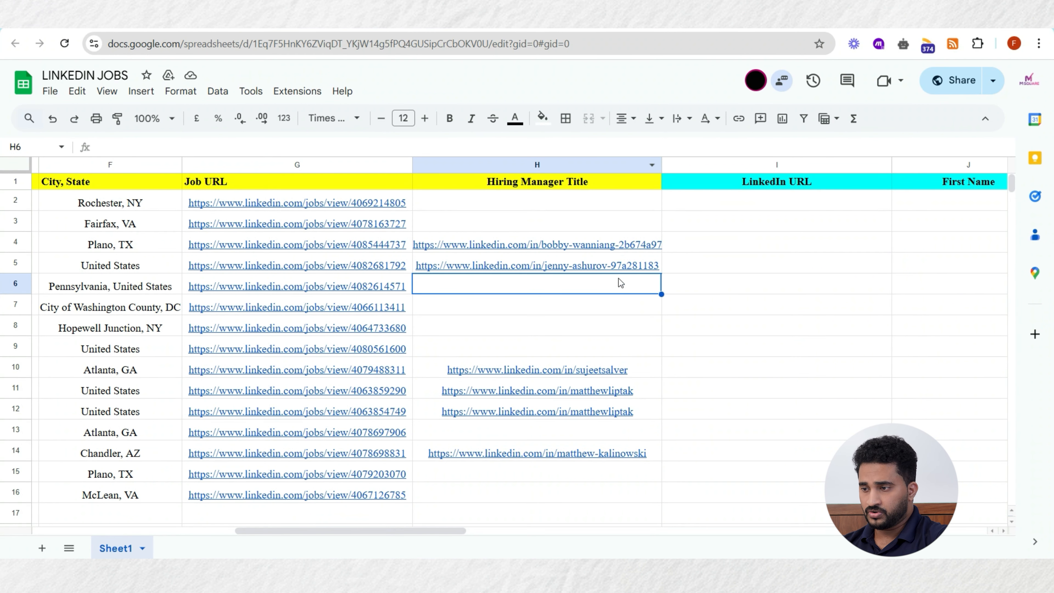
left_click_drag(422, 533, 518, 540)
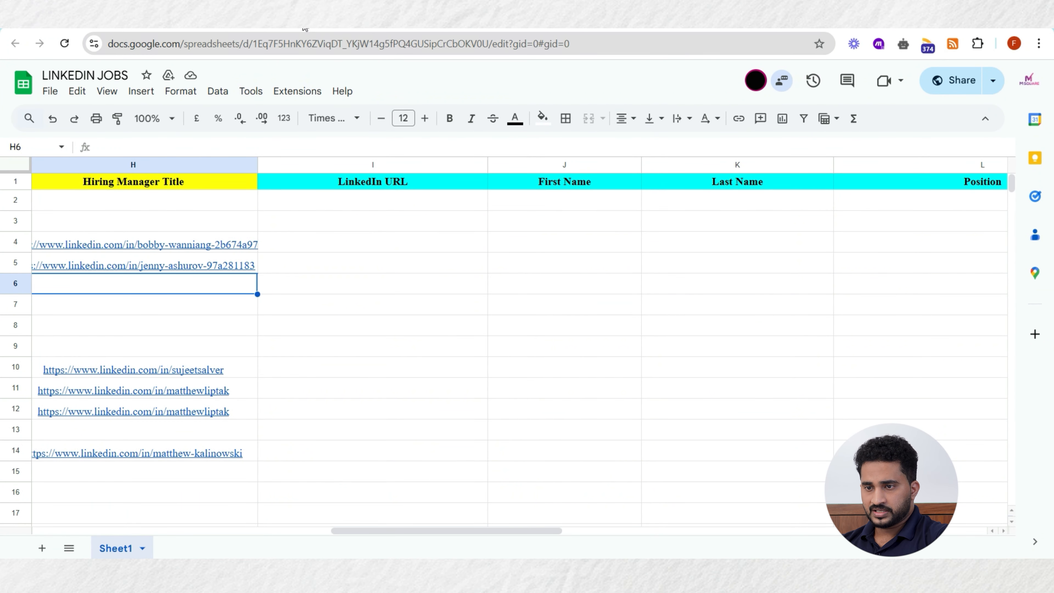
- View the Apollo Decision Maker Details & Draft Email scenario in Make and return to the LINKEDIN JOBS spreadsheet
left_click(303, 20)
left_click(446, 178)
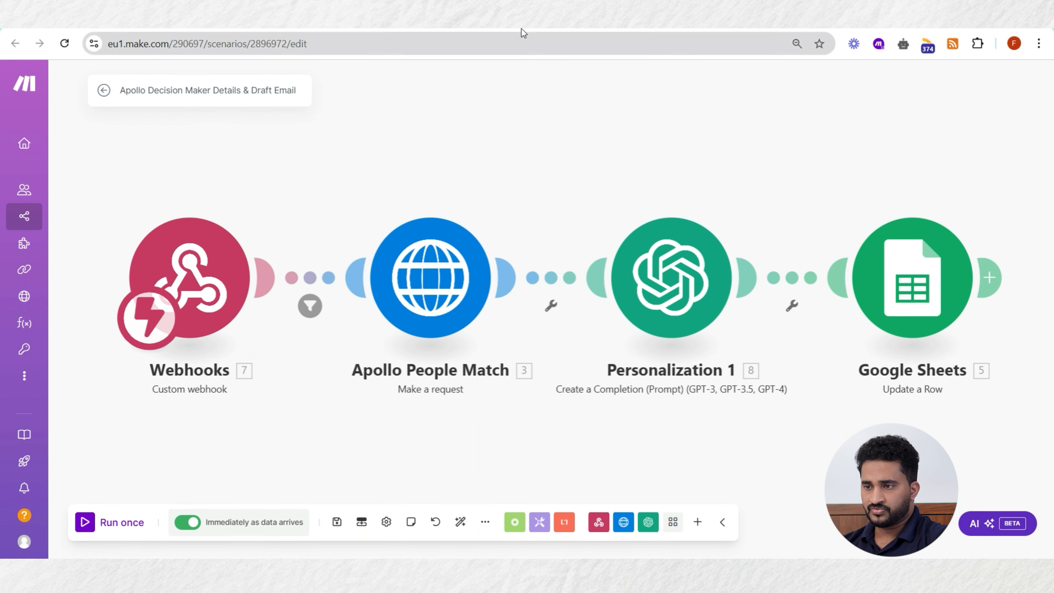
left_click(524, 21)
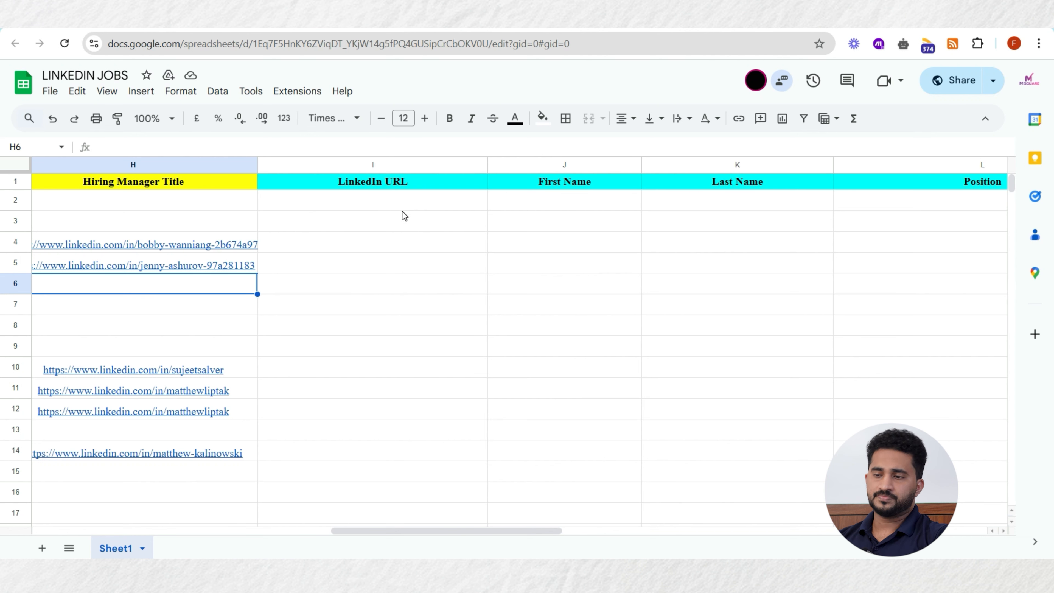
mouse_move(201, 254)
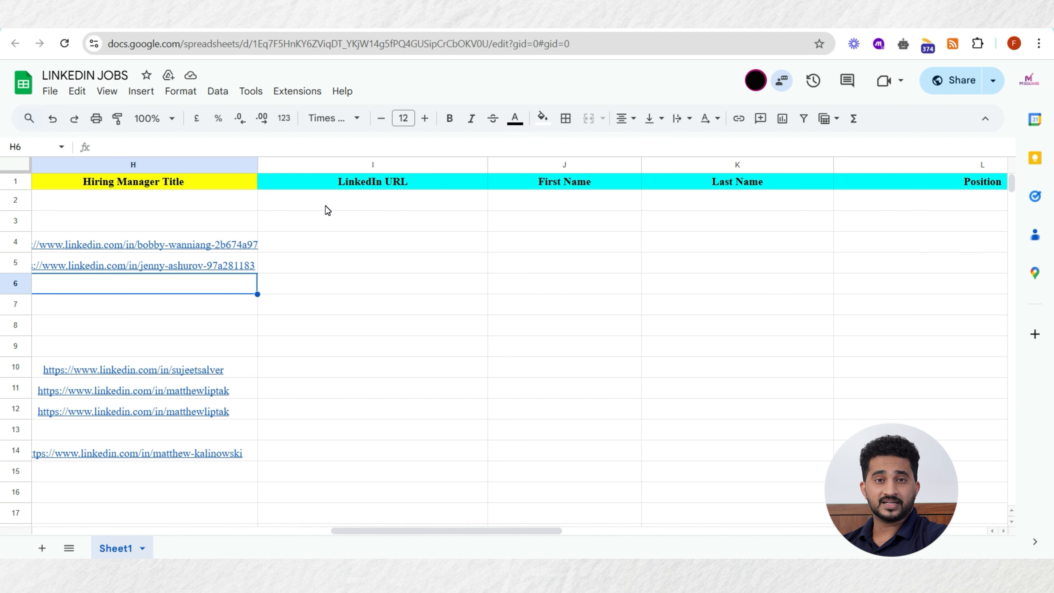
- With row 2's LinkedIn URL cell selected, open that row's job posting on LinkedIn and go to Thomson Reuters' People page
left_click(339, 207)
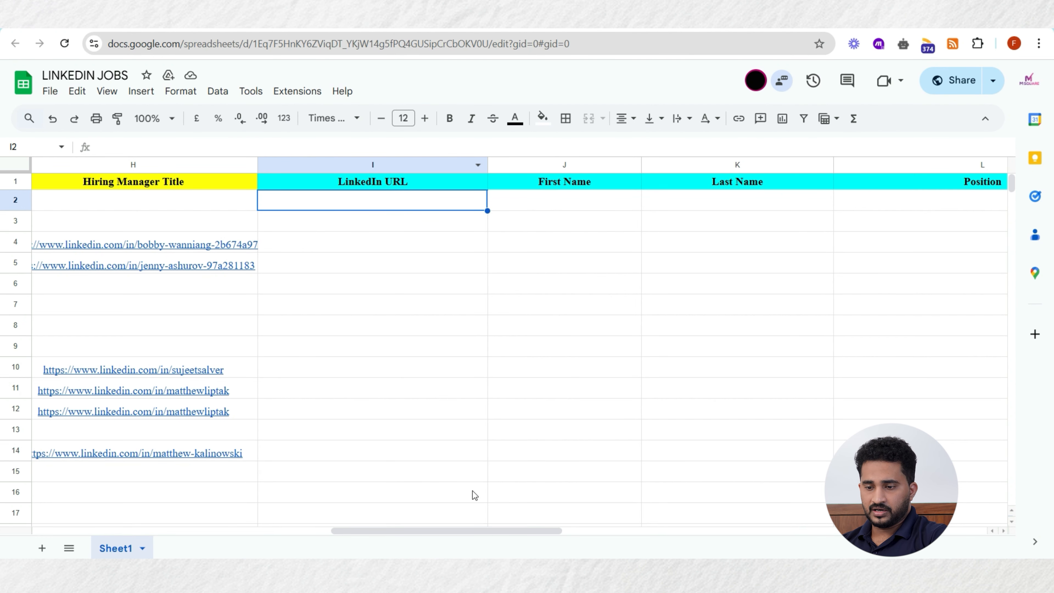
left_click_drag(412, 531, 311, 524)
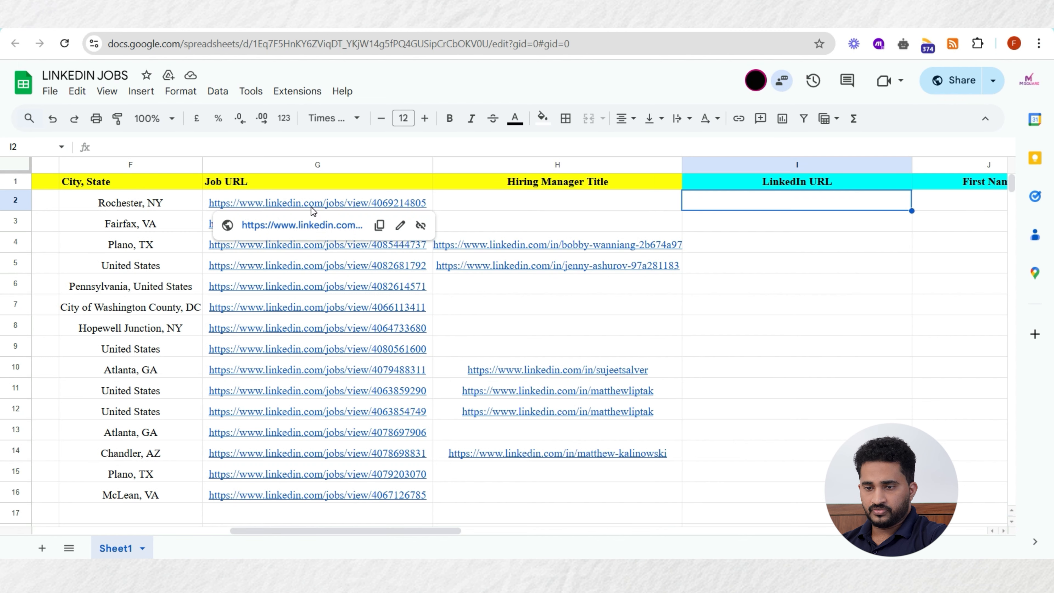
mouse_move(433, 532)
left_mouse_down()
mouse_move(238, 511)
mouse_move(353, 542)
mouse_move(436, 549)
left_mouse_up()
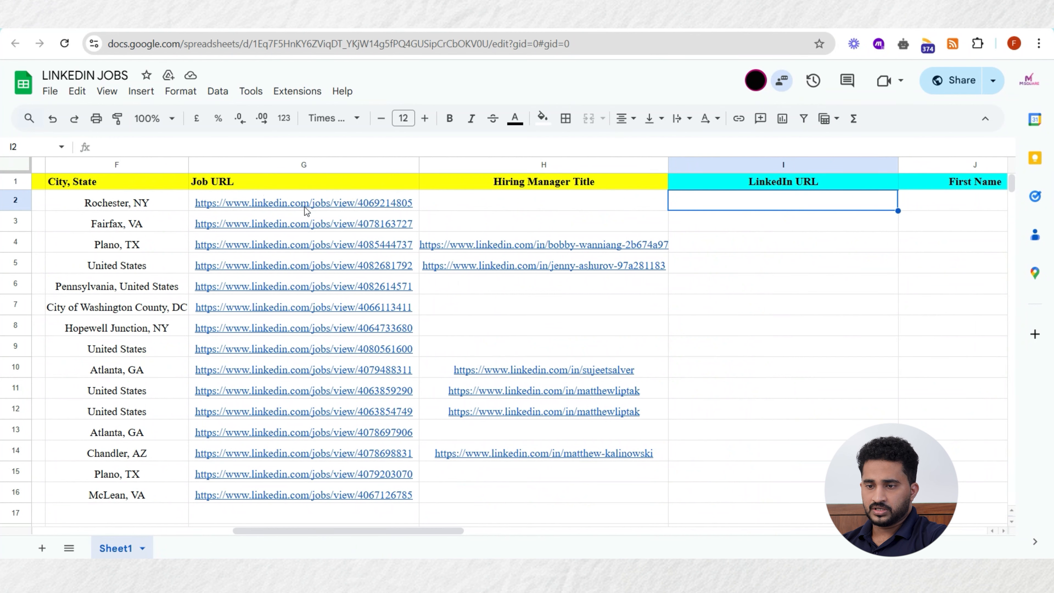
left_click(252, 201)
left_click(285, 226)
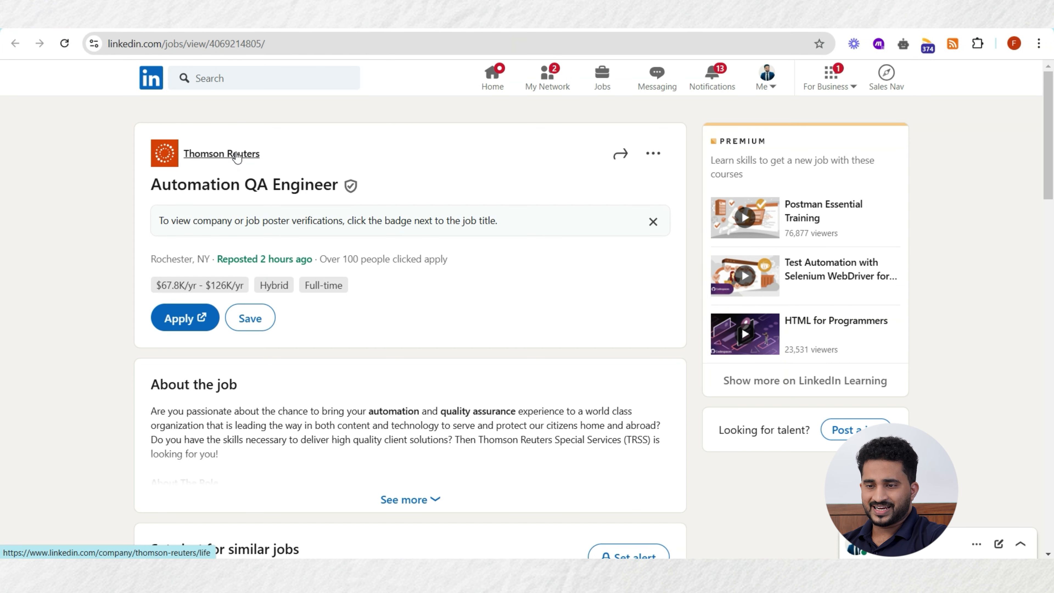
left_click(237, 157)
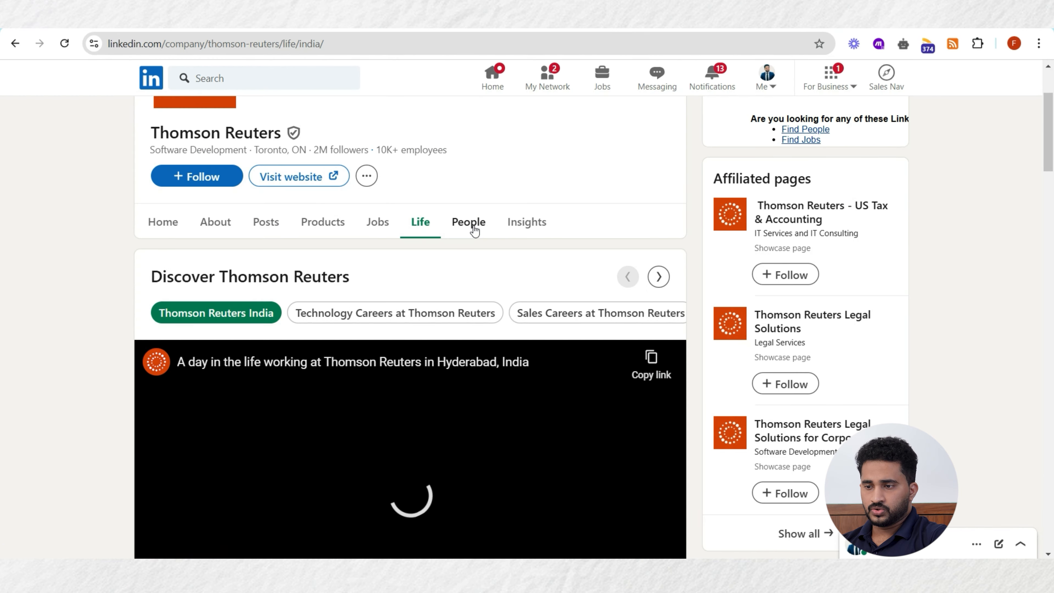
left_click(474, 231)
- Search the company's employees for HR DIRECTOR, look over the matches and clear the keyword filter
left_click(287, 307)
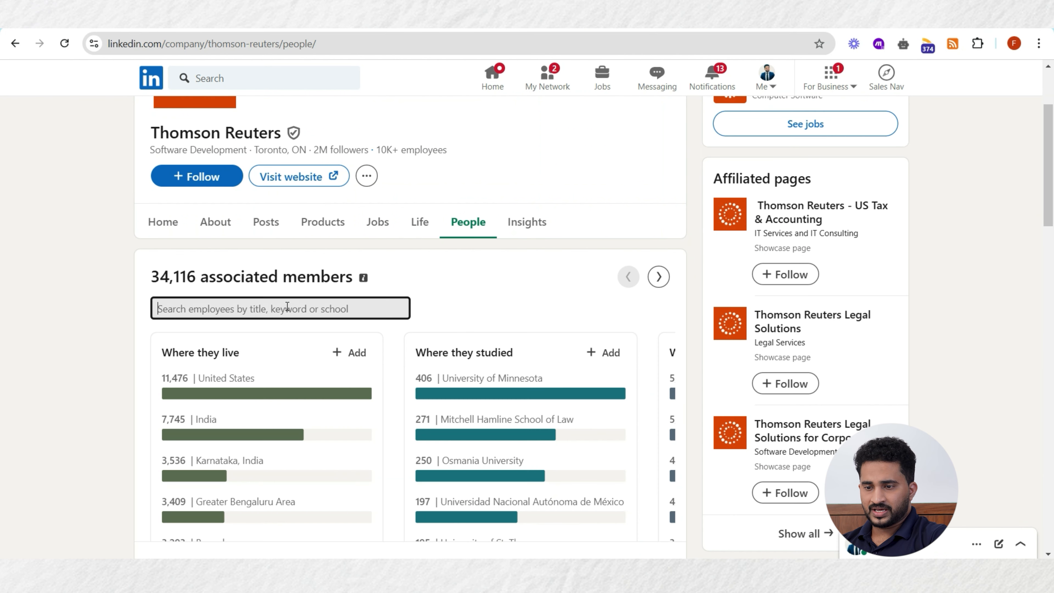
left_click(287, 308)
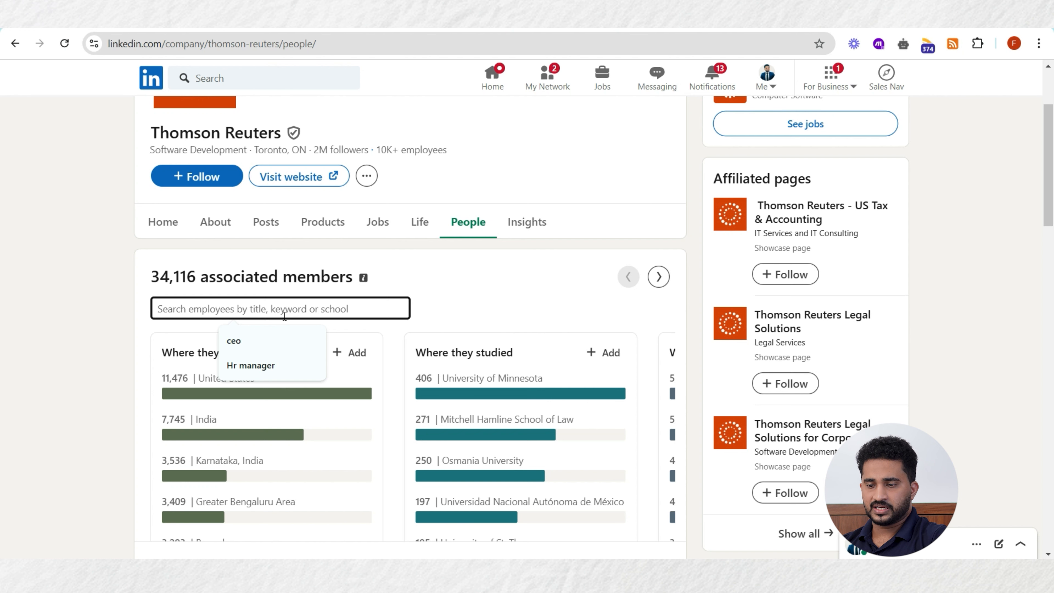
key("Caps_Lock")
type("HR DI")
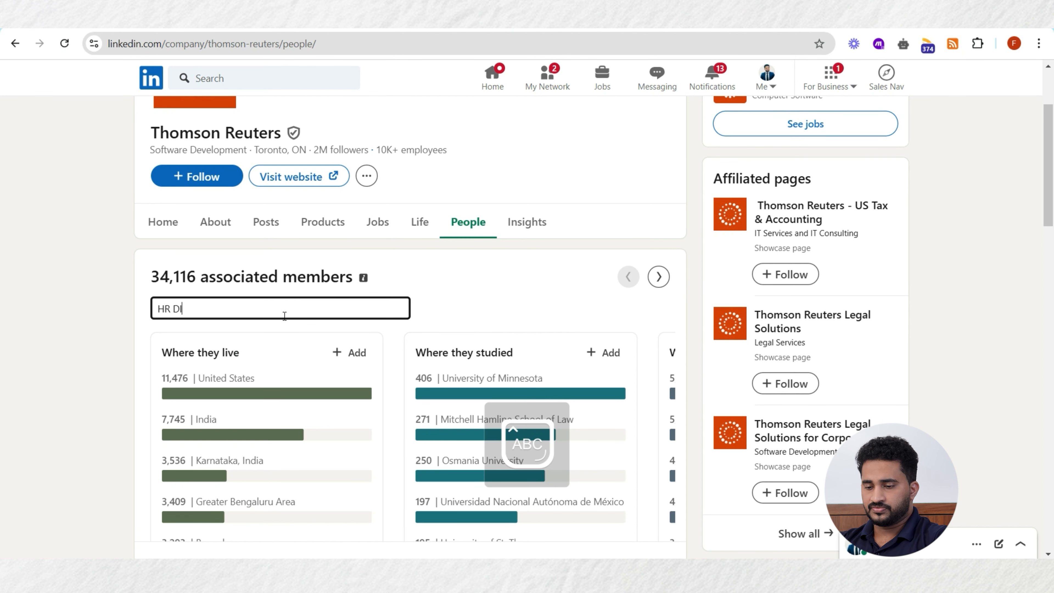
type("RECTOR")
key("Return")
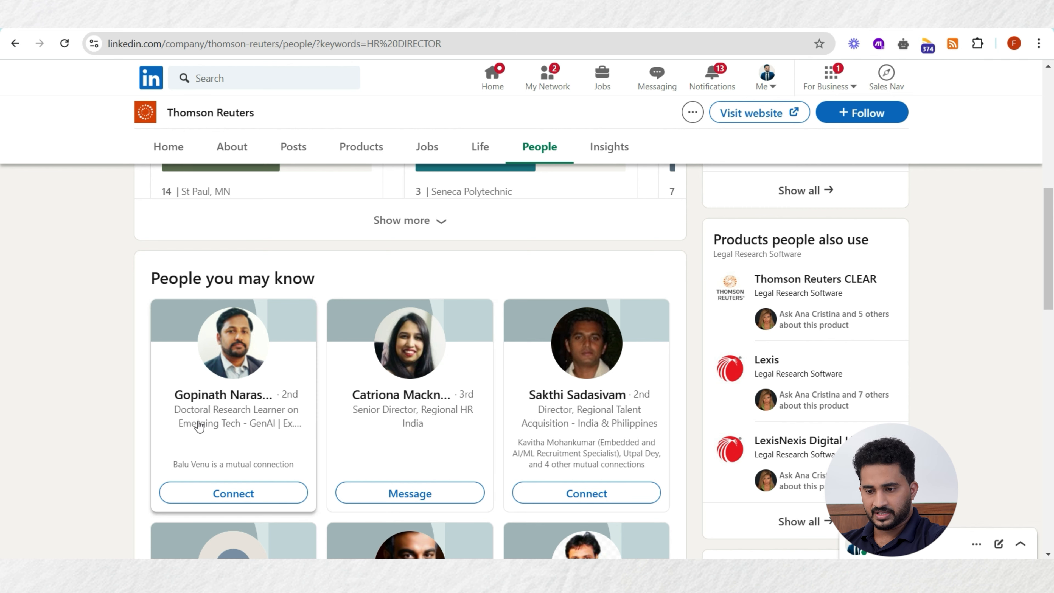
scroll(425, 363, "up", 1)
scroll(419, 361, "up", 8)
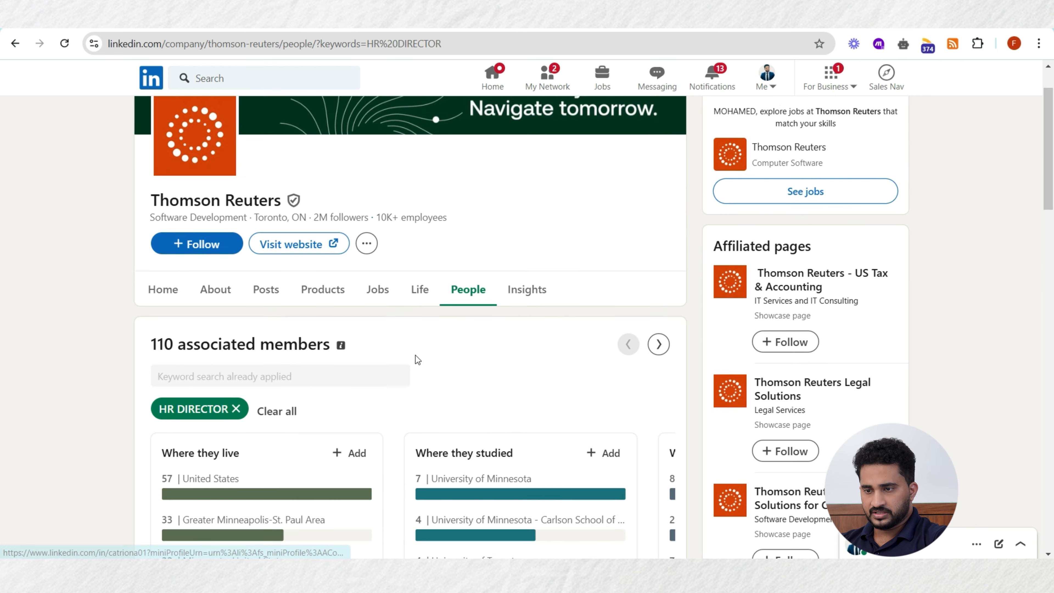
scroll(332, 324, "down", 3)
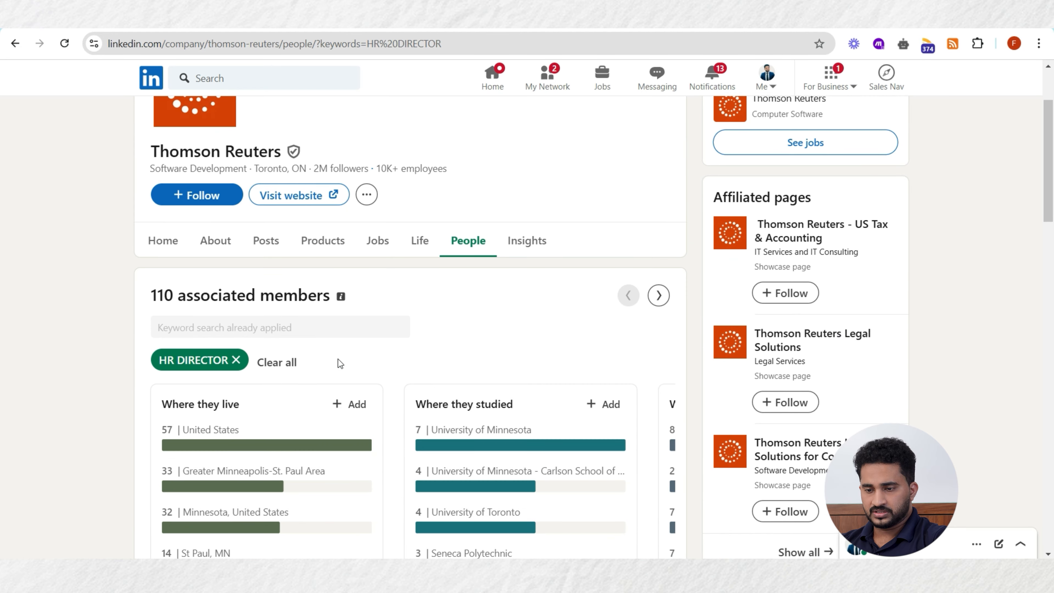
scroll(253, 478, "up", 3)
left_click(237, 479)
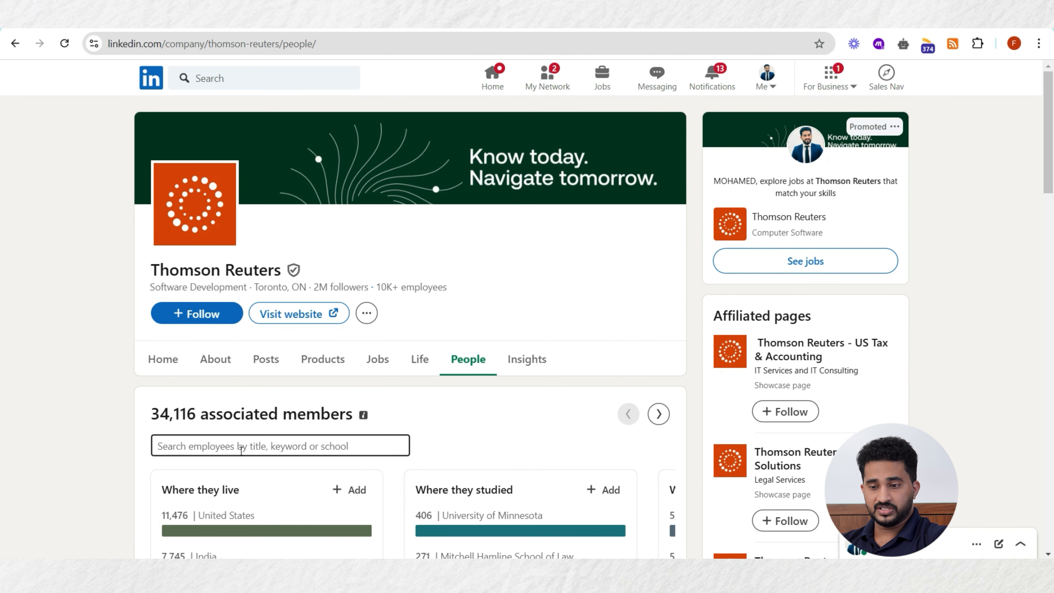
- Search the company's employees for CEO and open the profile of the first person listed
type("c")
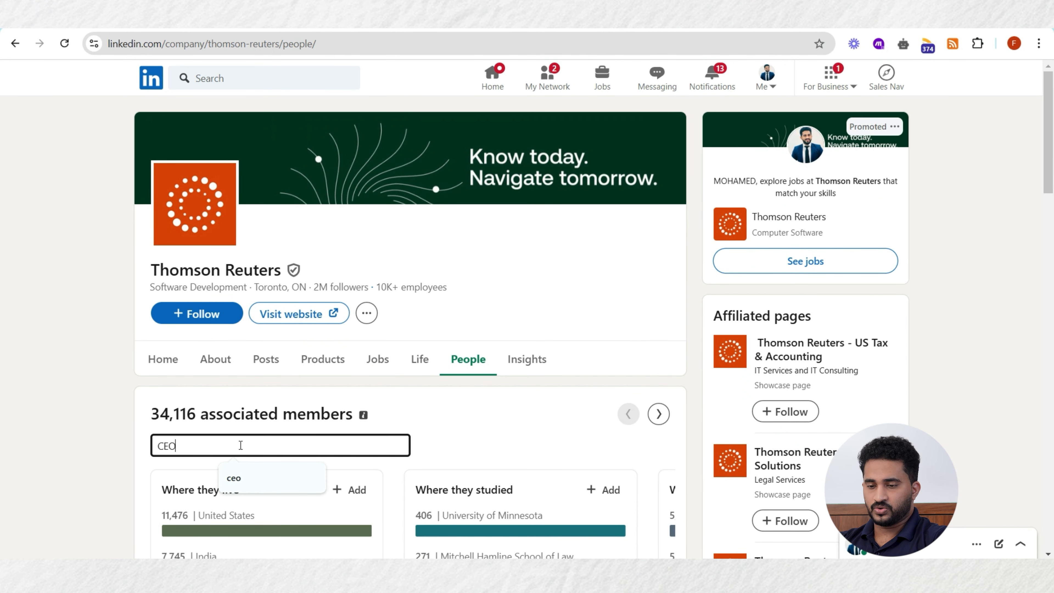
key("Return")
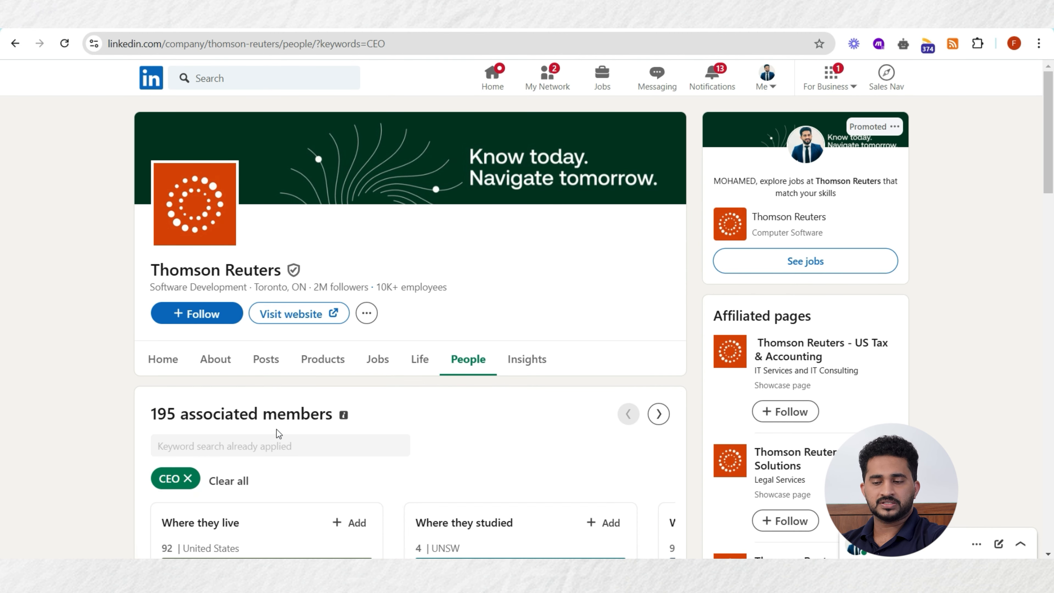
scroll(279, 433, "down", 3)
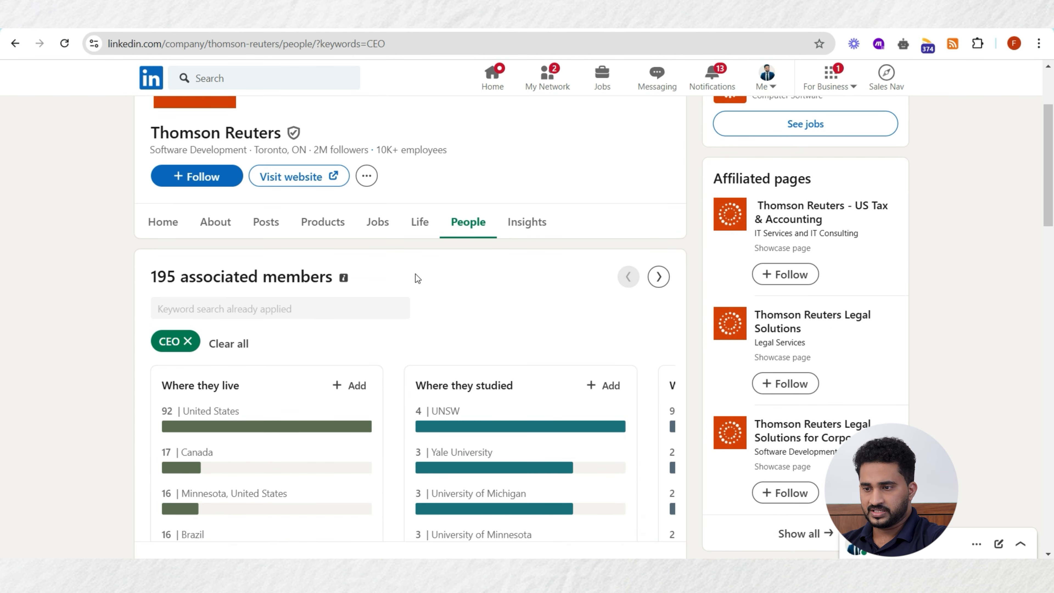
scroll(334, 302, "down", 10)
scroll(346, 334, "up", 2)
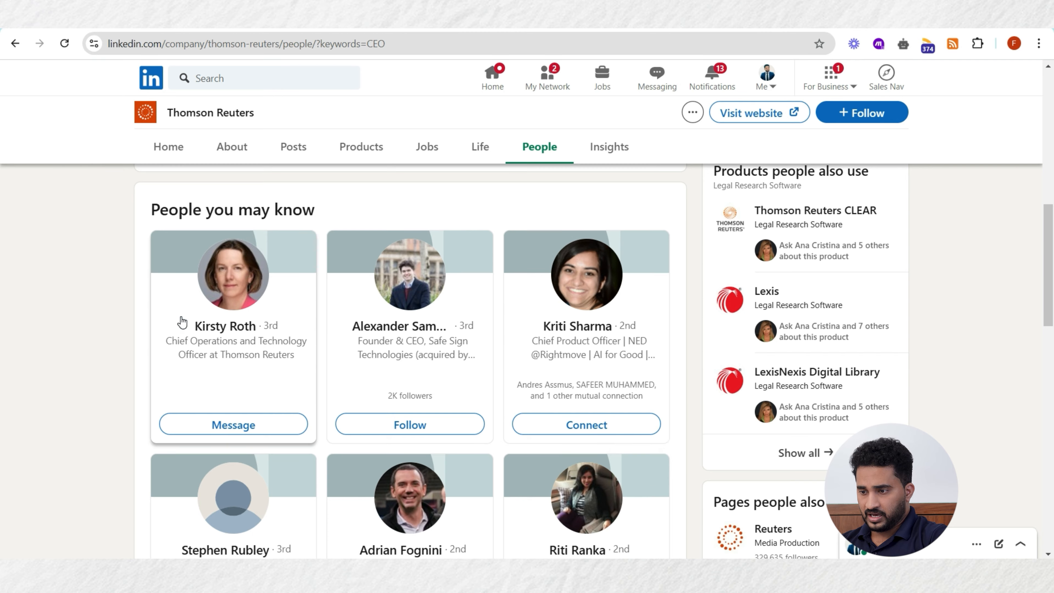
scroll(178, 324, "up", 3)
scroll(231, 338, "down", 5)
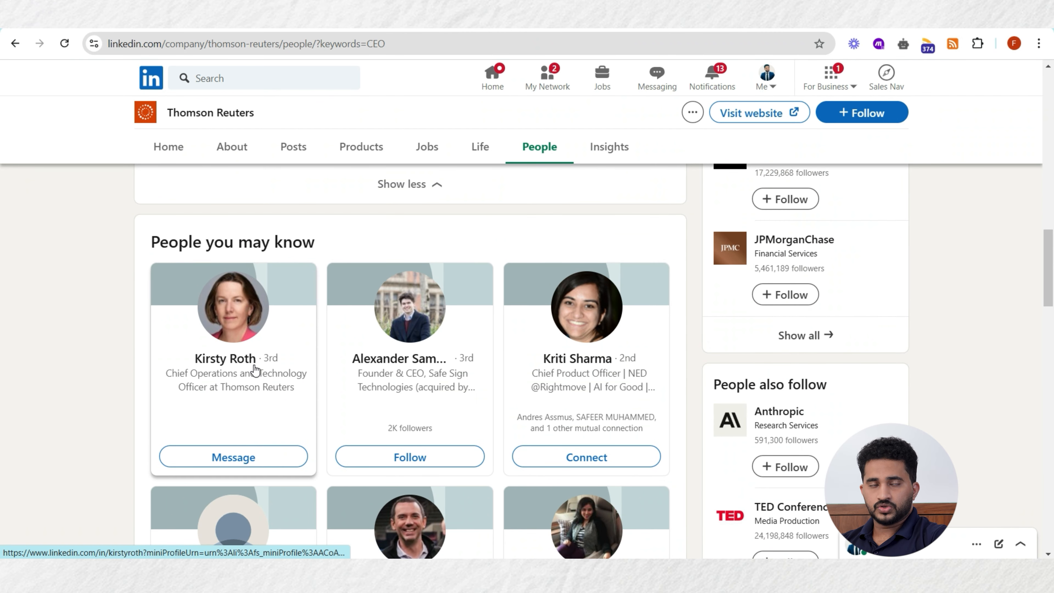
left_click(254, 367)
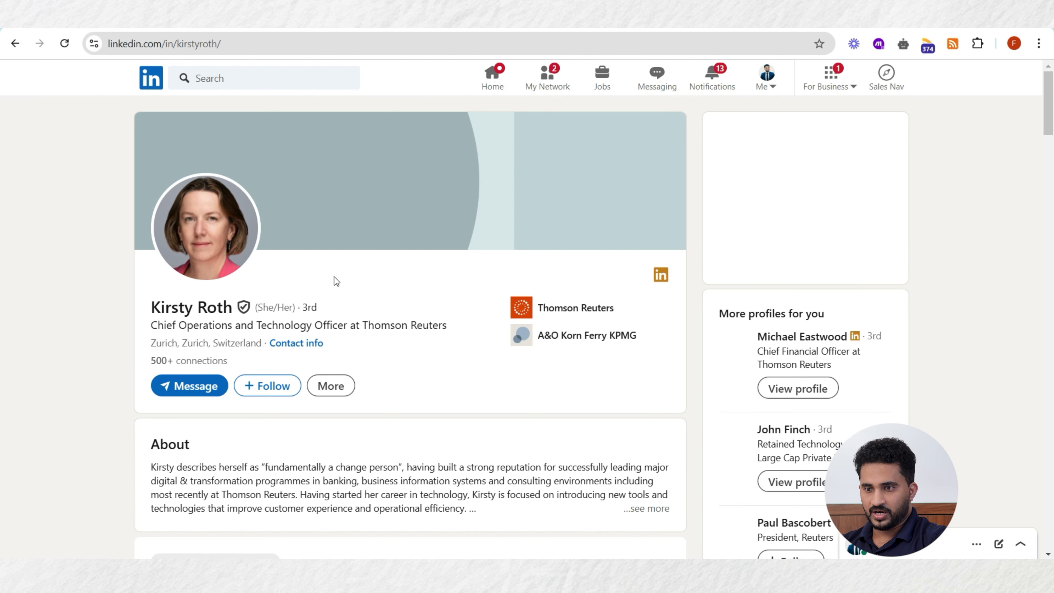
- Copy the decision maker's profile address and paste it into row 2's LinkedIn URL cell in the LINKEDIN JOBS spreadsheet
left_click(242, 43)
key("ctrl+c")
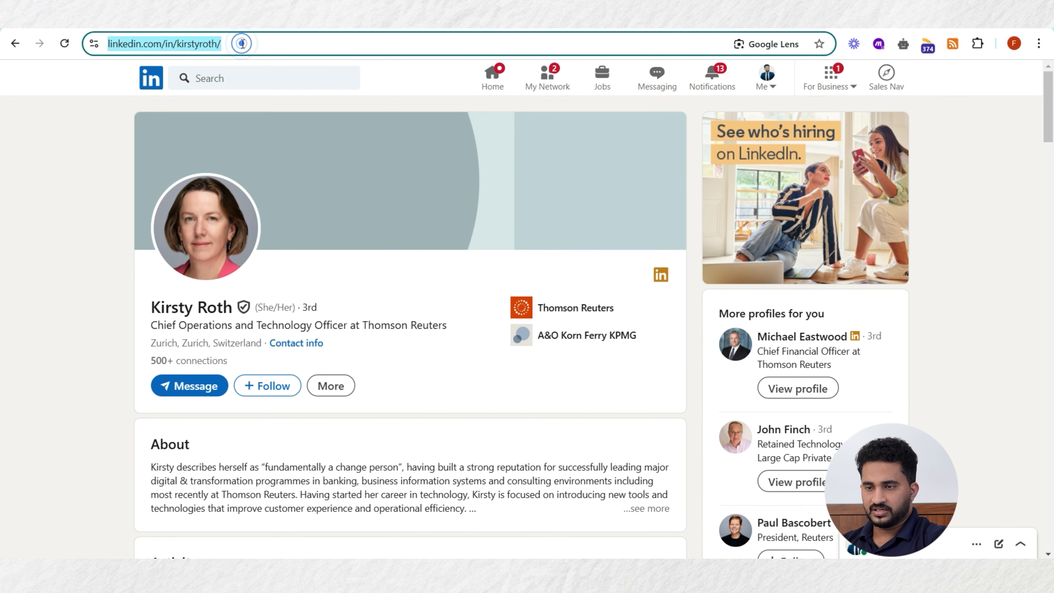
left_click(774, 204)
key("ctrl+v")
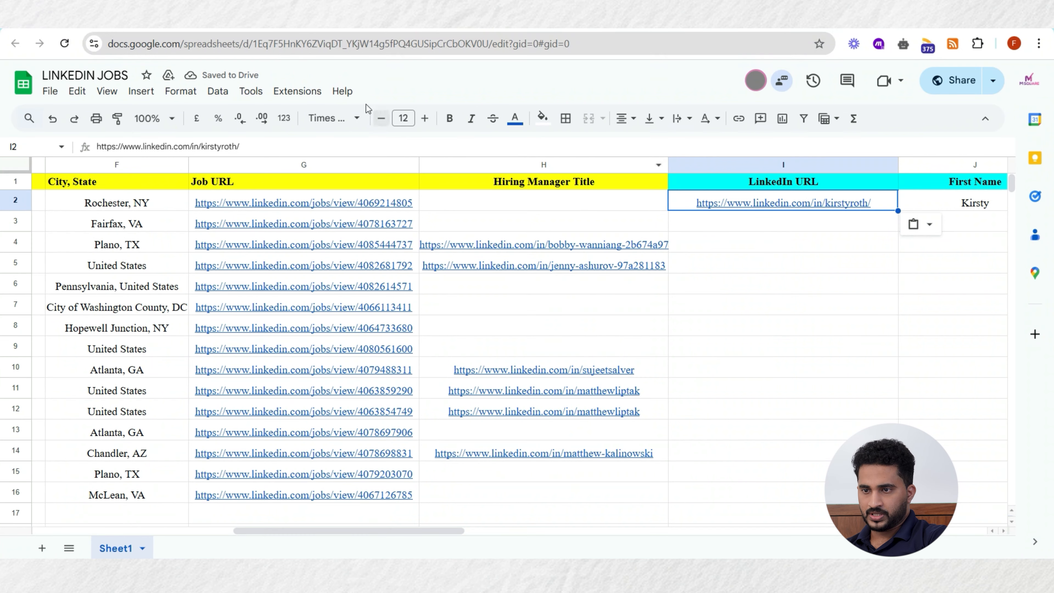
- Switch to the Apollo Decision Maker Details & Draft Email scenario in Make and check the Apollo People Match module's last-run request and output data
left_click(274, 20)
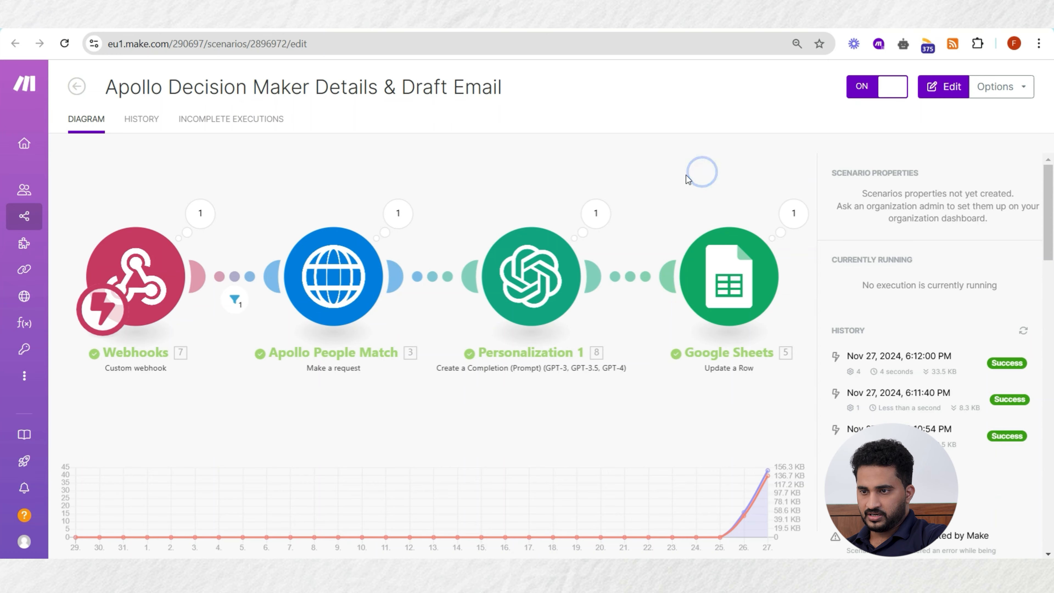
left_click(522, 200)
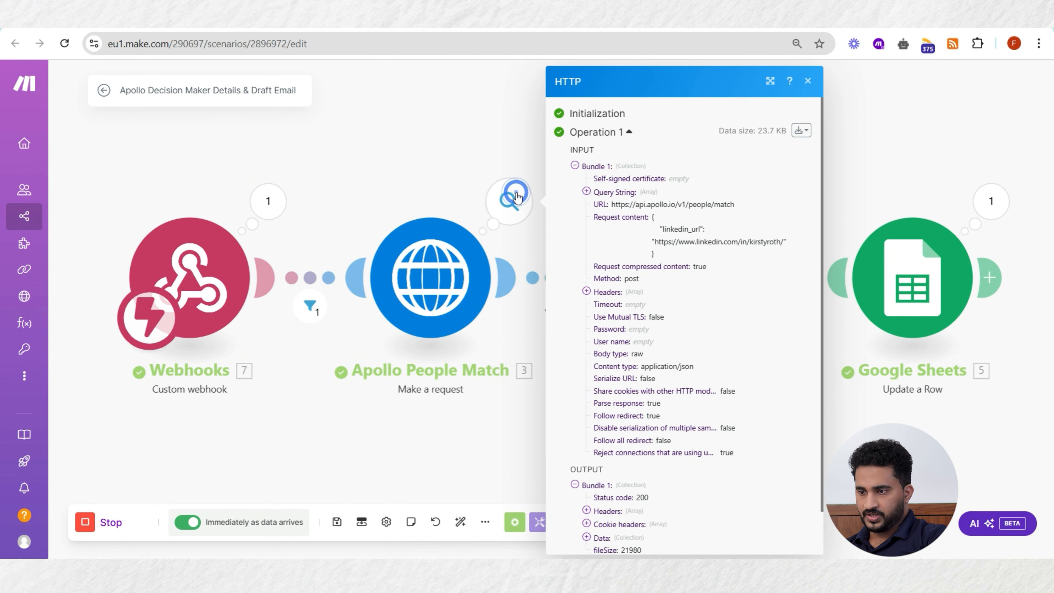
scroll(644, 432, "down", 2)
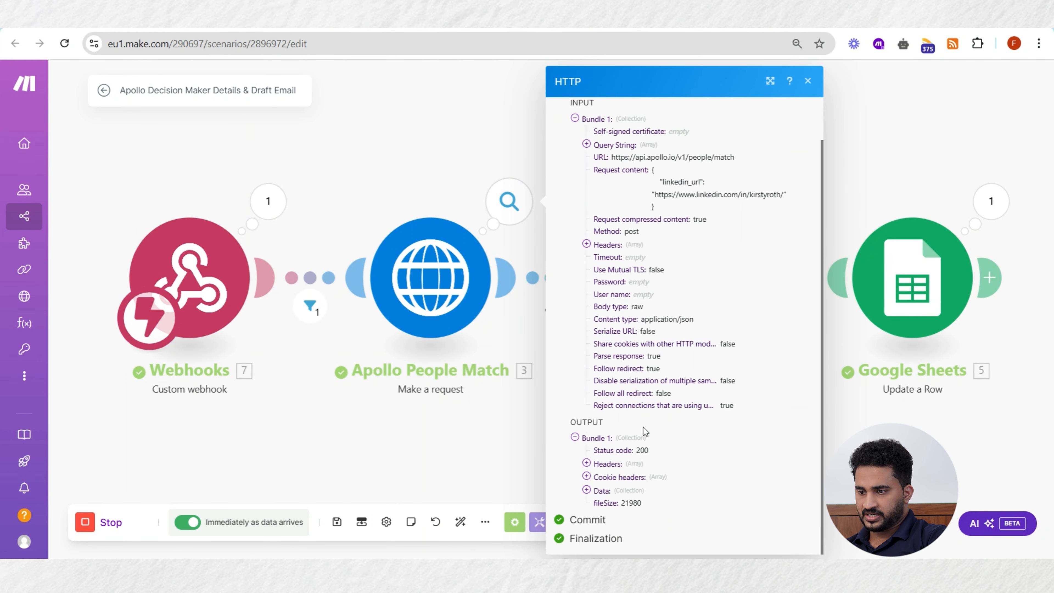
left_click(602, 492)
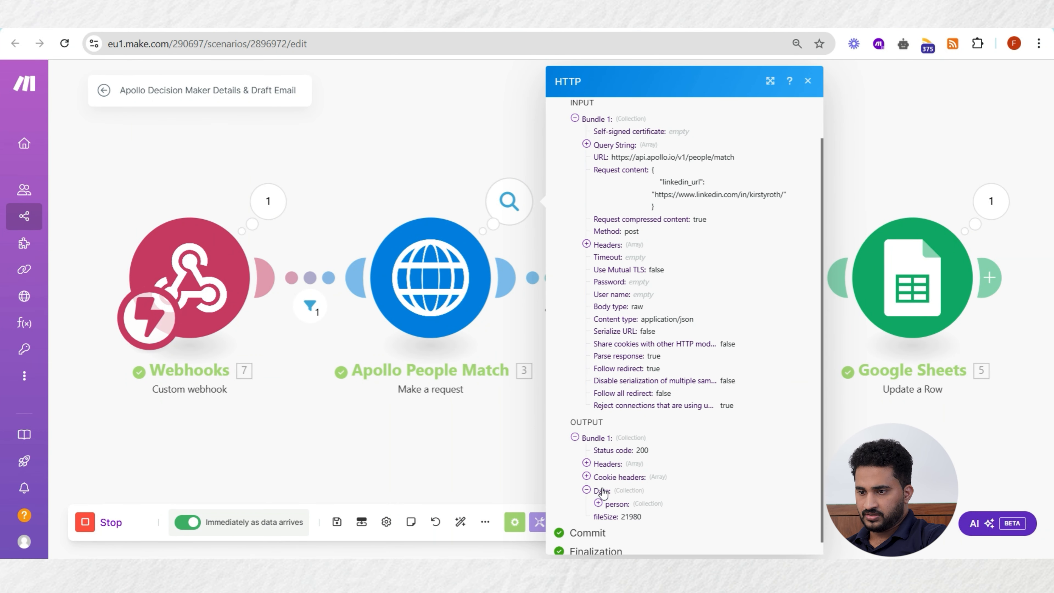
left_click(427, 141)
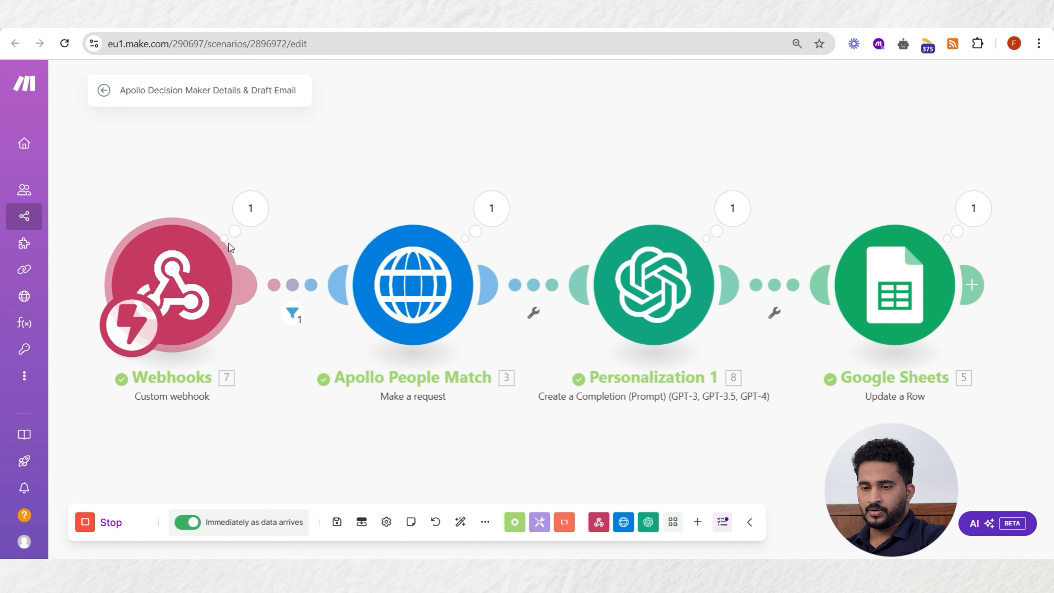
- Inspect the Webhooks module's last-run output bundle, including the full job description text
left_click(253, 208)
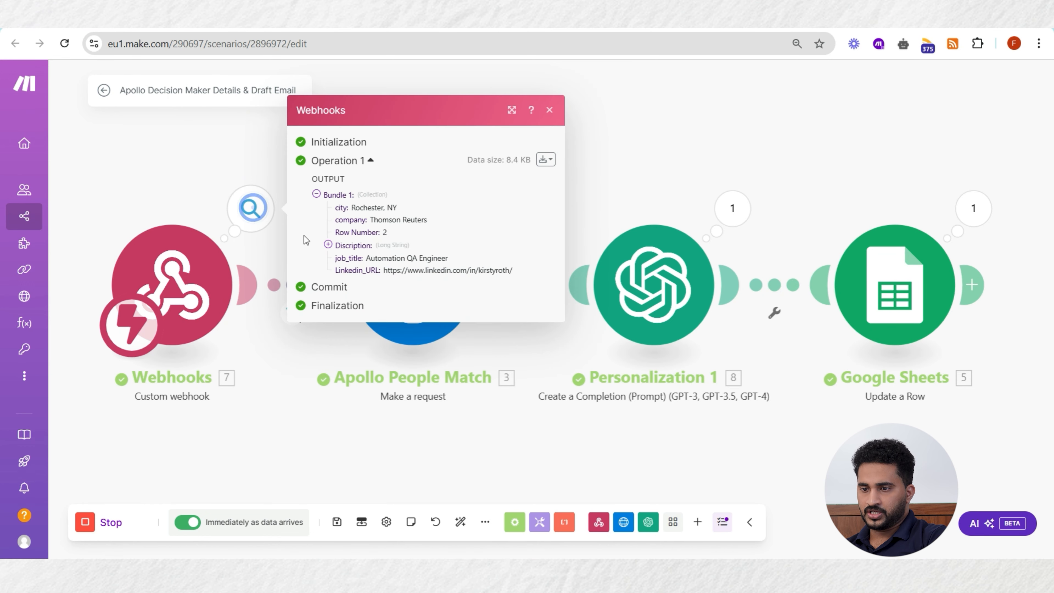
left_click(355, 246)
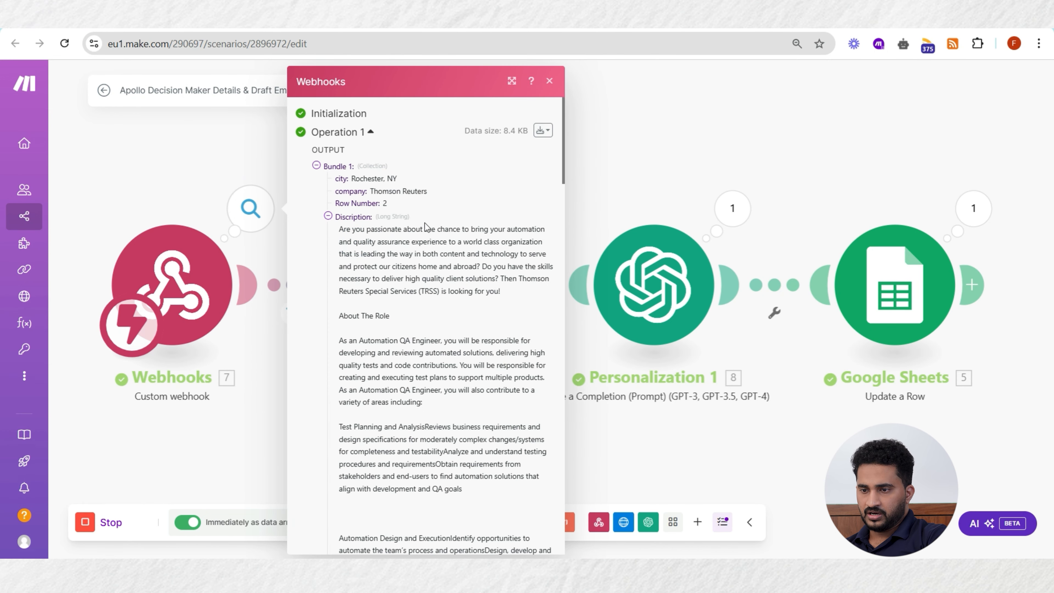
scroll(443, 247, "down", 5)
scroll(445, 248, "down", 15)
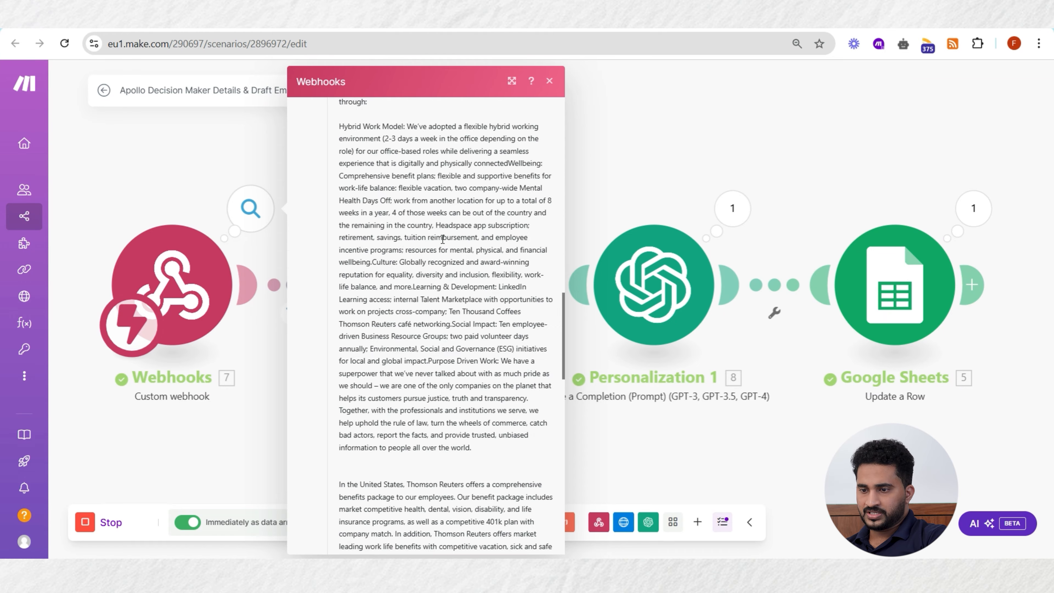
scroll(428, 379, "up", 20)
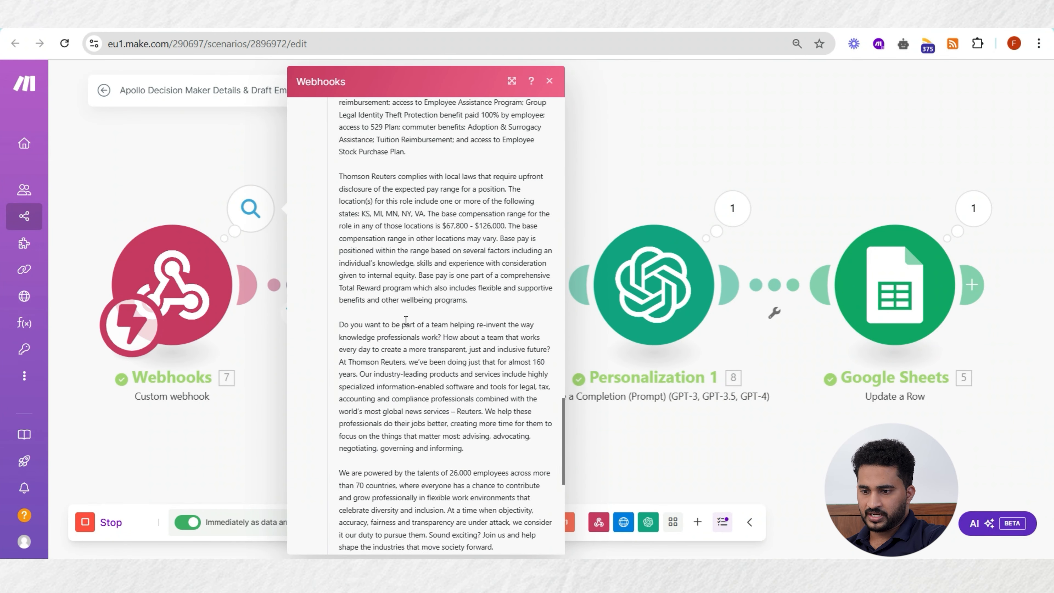
scroll(426, 289, "up", 2)
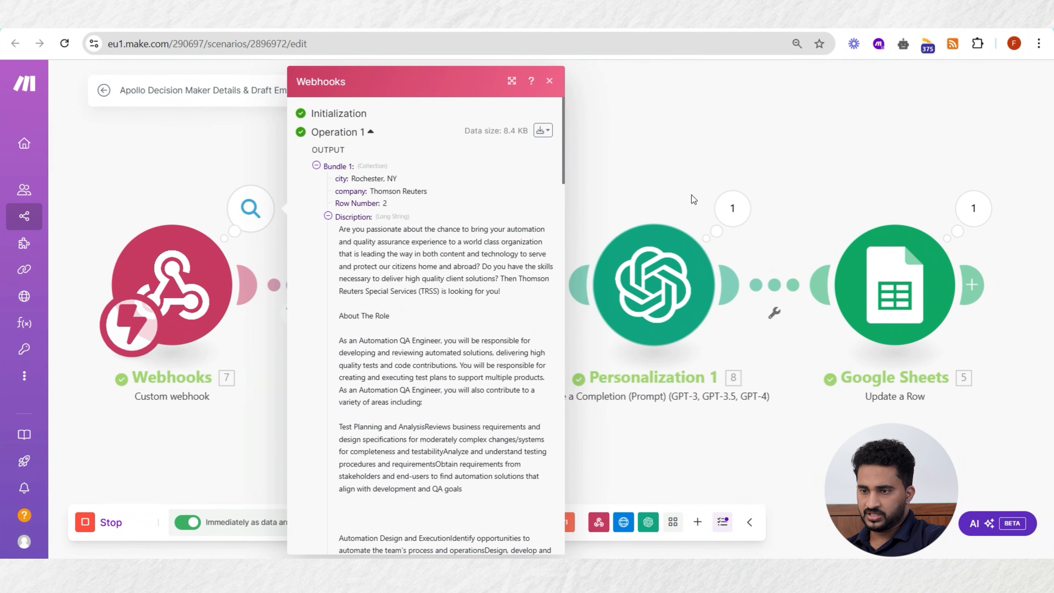
left_click(698, 145)
- Review the Apollo People Match request settings: URL, method, headers, body type and the mapped LinkedIn URL in the request content
left_click_drag(667, 154, 626, 147)
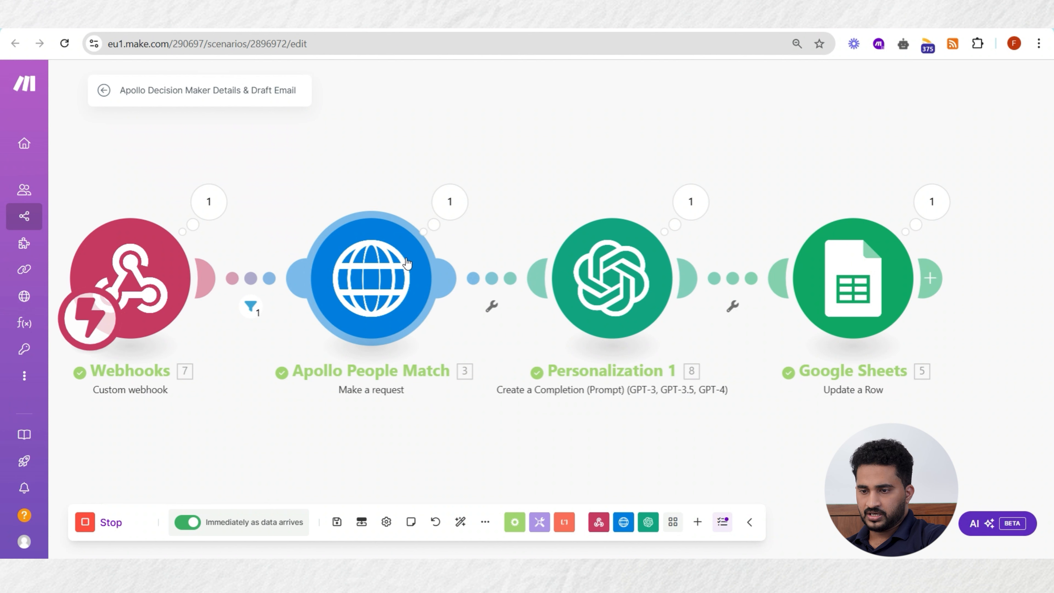
left_click(393, 266)
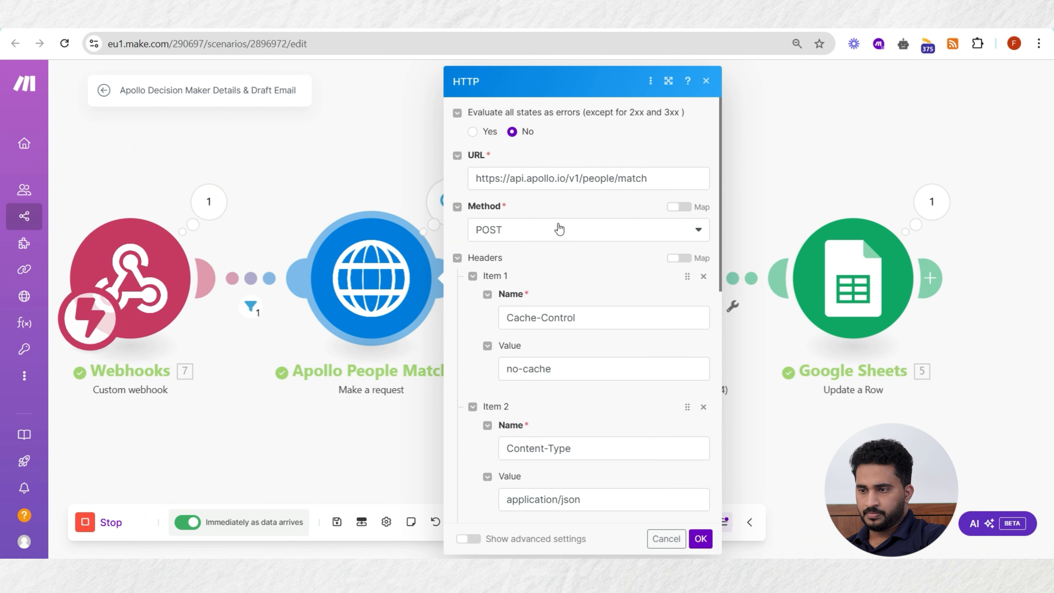
scroll(548, 335, "down", 5)
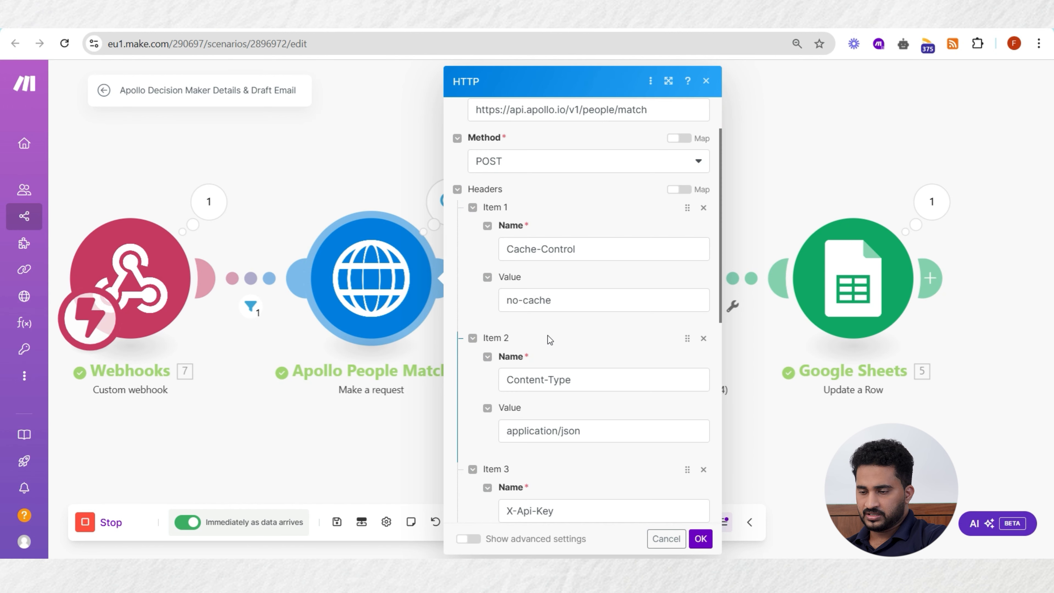
scroll(548, 337, "down", 7)
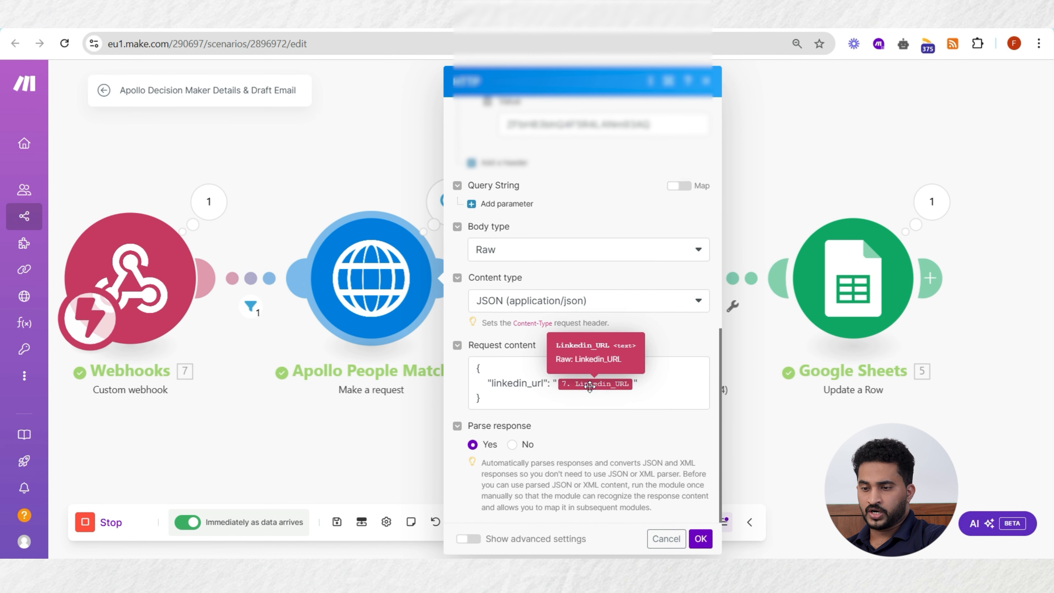
scroll(584, 278, "up", 12)
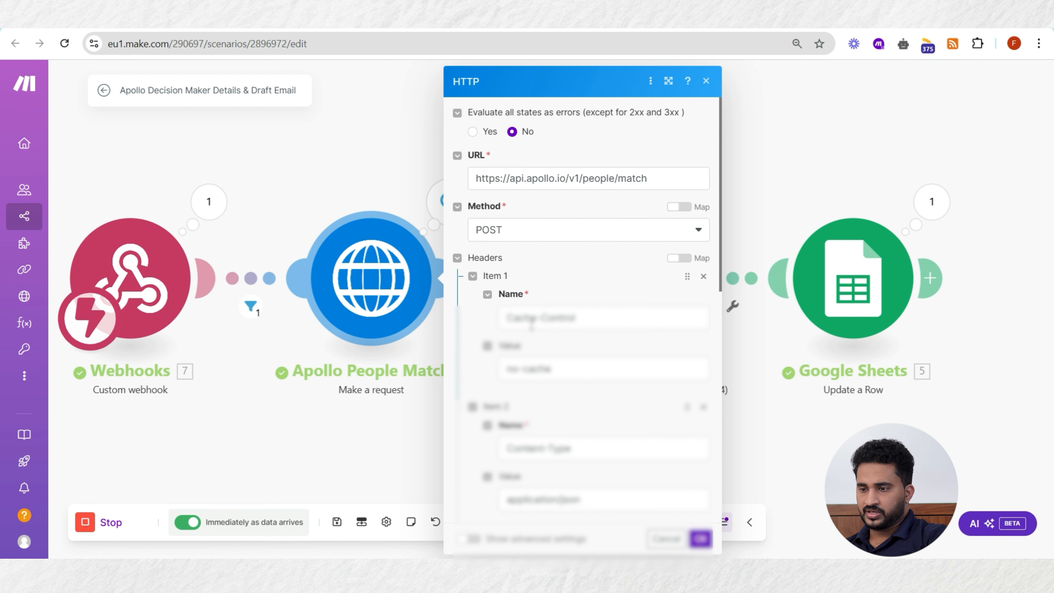
scroll(531, 349, "down", 2)
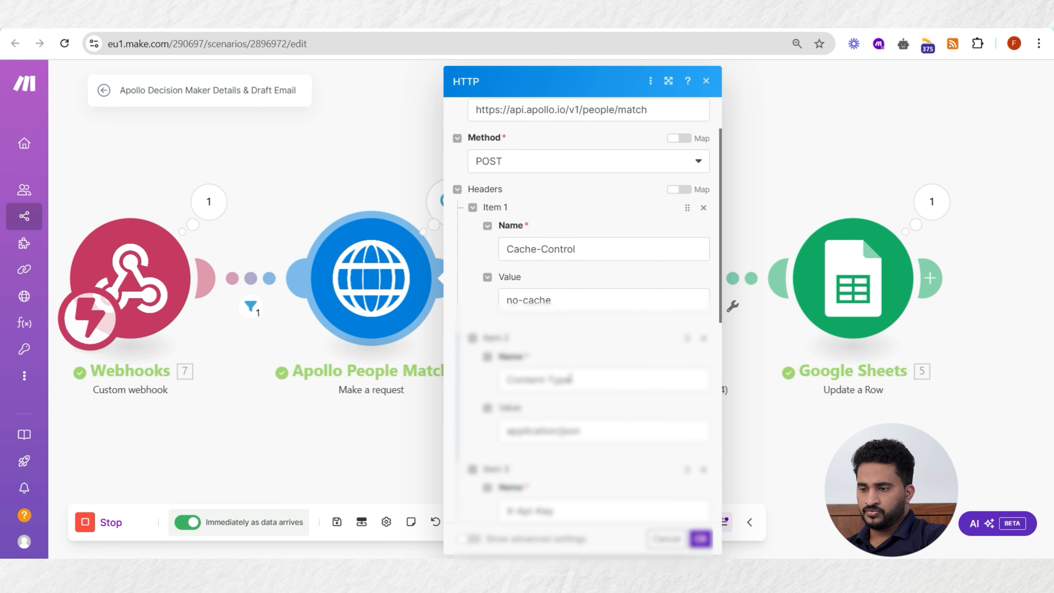
scroll(571, 408, "down", 4)
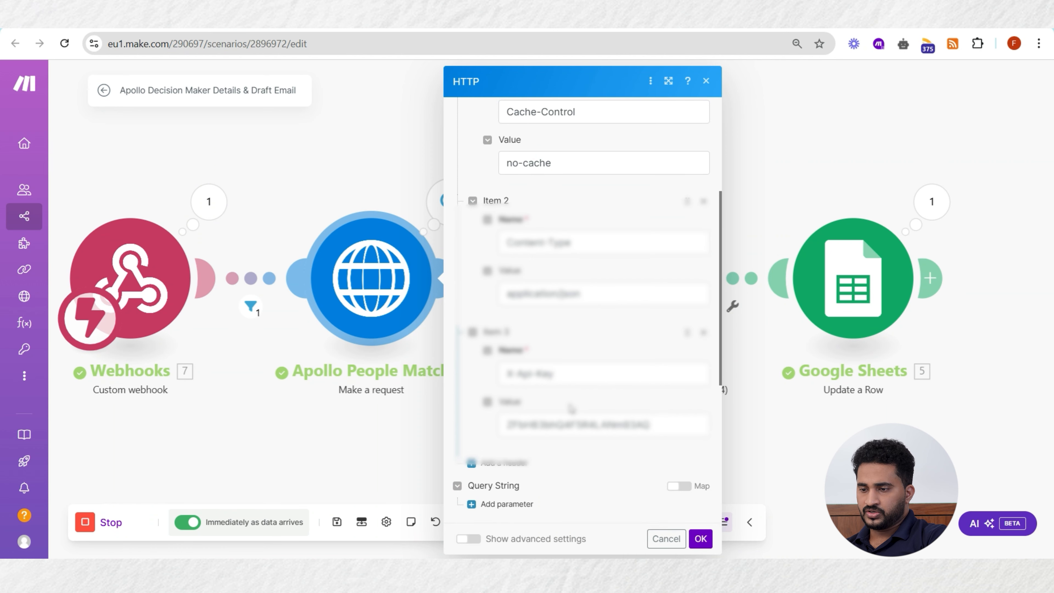
scroll(576, 433, "down", 2)
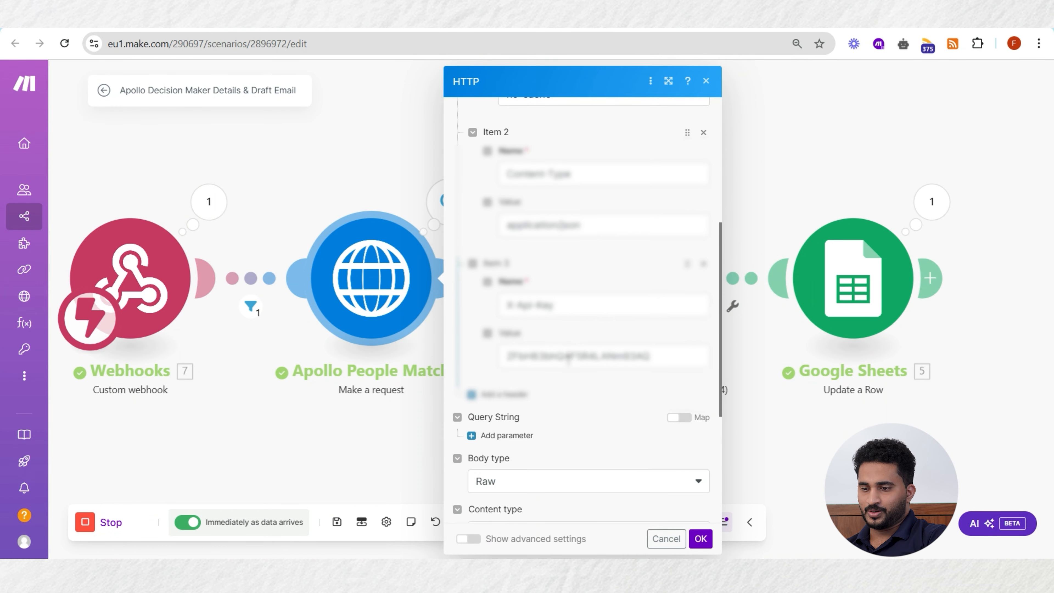
scroll(568, 360, "down", 7)
left_click(701, 539)
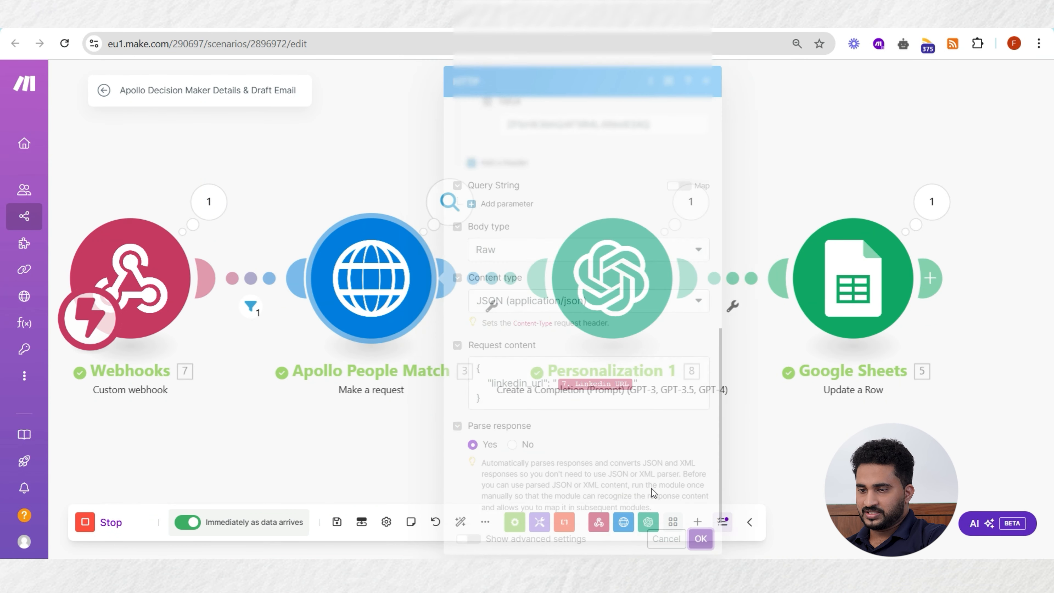
- Examine the person details in the Apollo People Match module's last-run output data
left_click(449, 203)
scroll(546, 497, "down", 2)
left_click(546, 496)
scroll(581, 485, "down", 1)
left_click(563, 491)
scroll(625, 460, "down", 3)
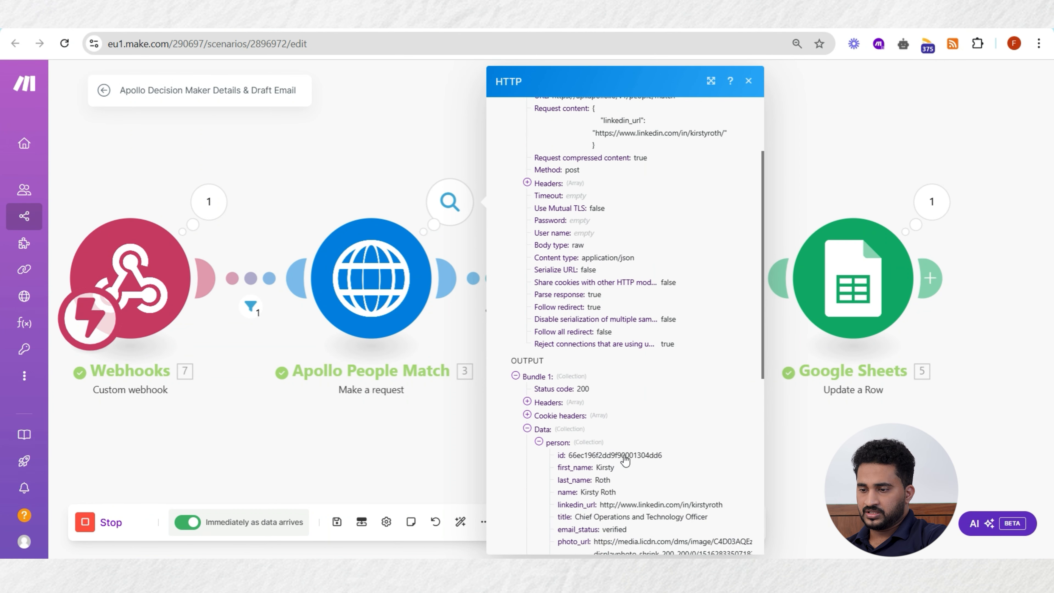
scroll(625, 460, "down", 2)
scroll(617, 378, "down", 3)
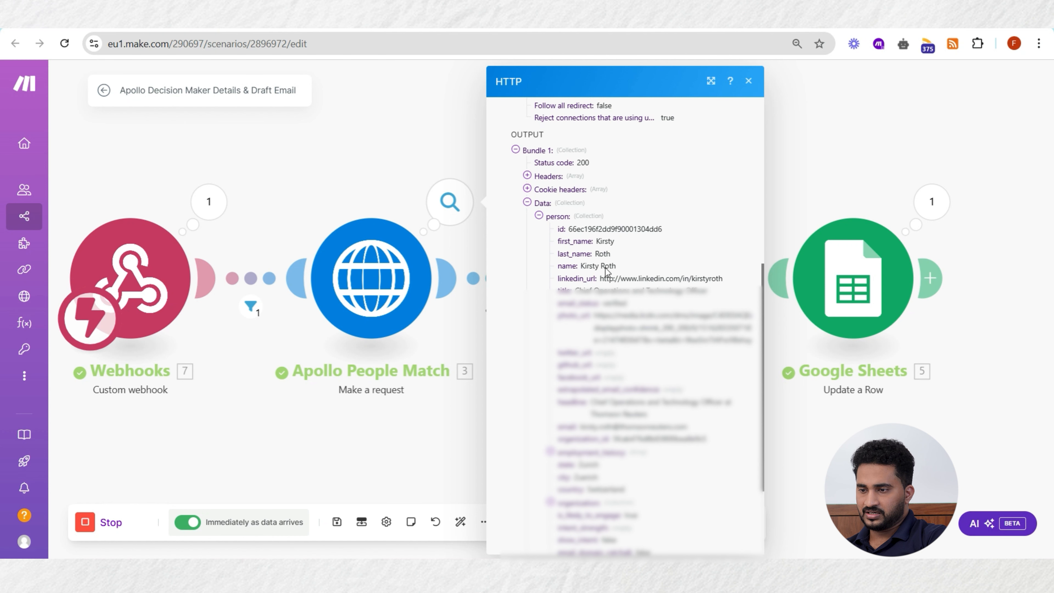
scroll(605, 420, "down", 3)
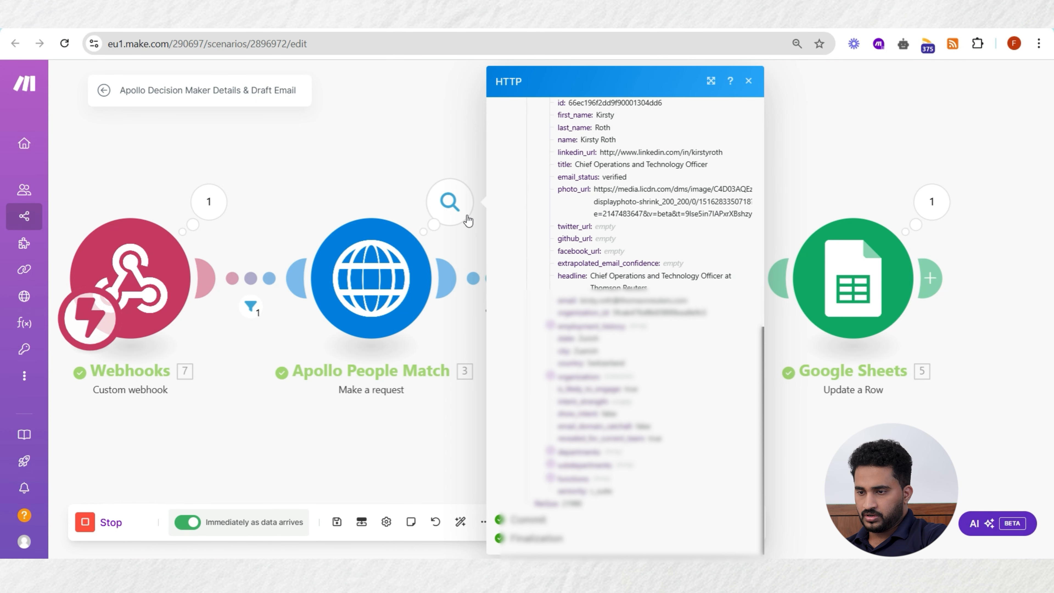
left_click(475, 240)
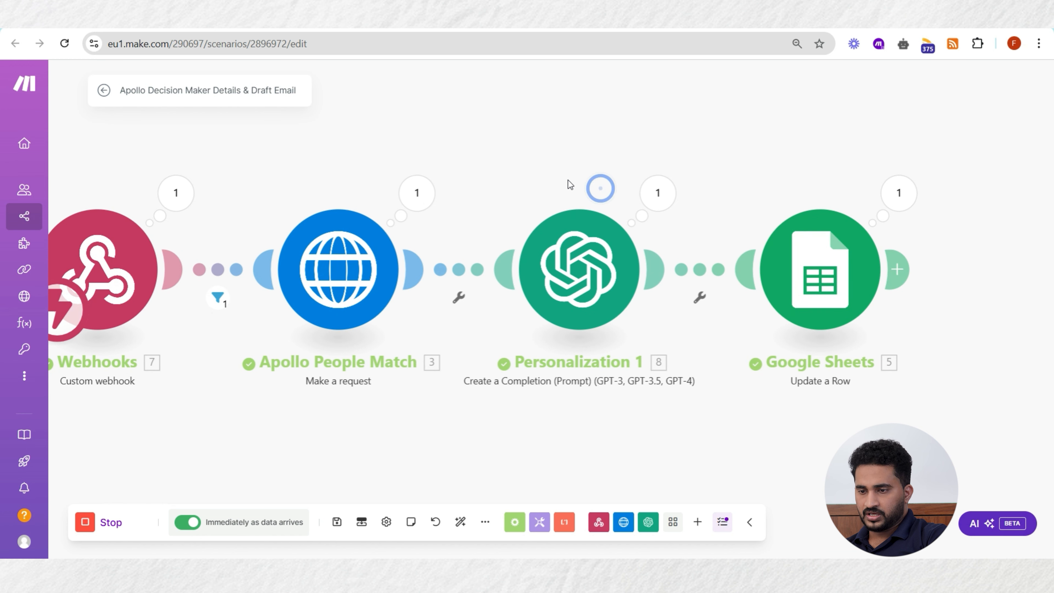
- Review the Personalization 1 module's connection, model, system message and user prompt with its mapped webhook and Apollo fields
left_click_drag(589, 179, 575, 177)
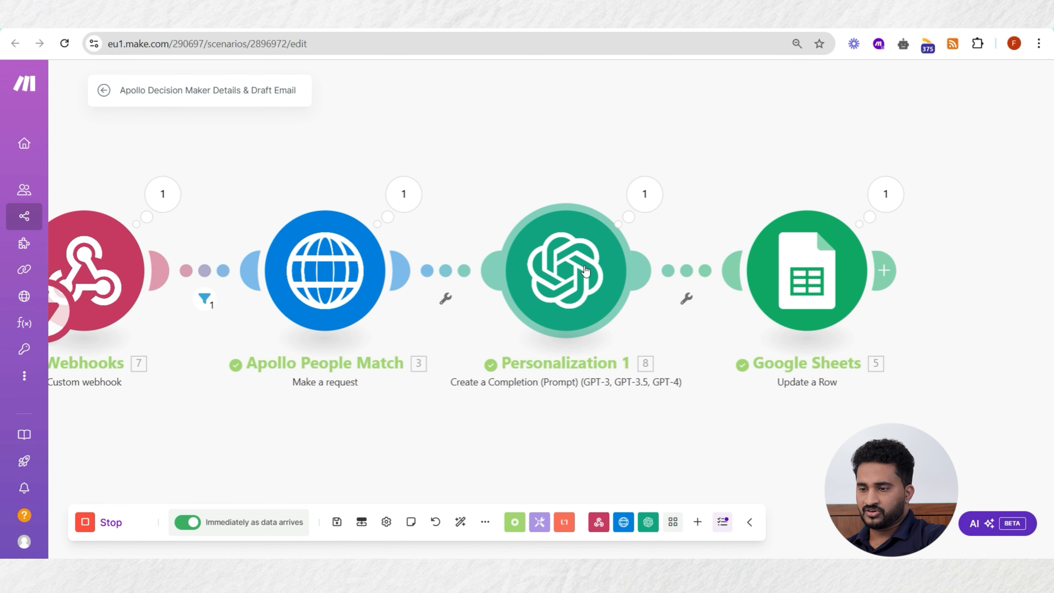
left_click(566, 281)
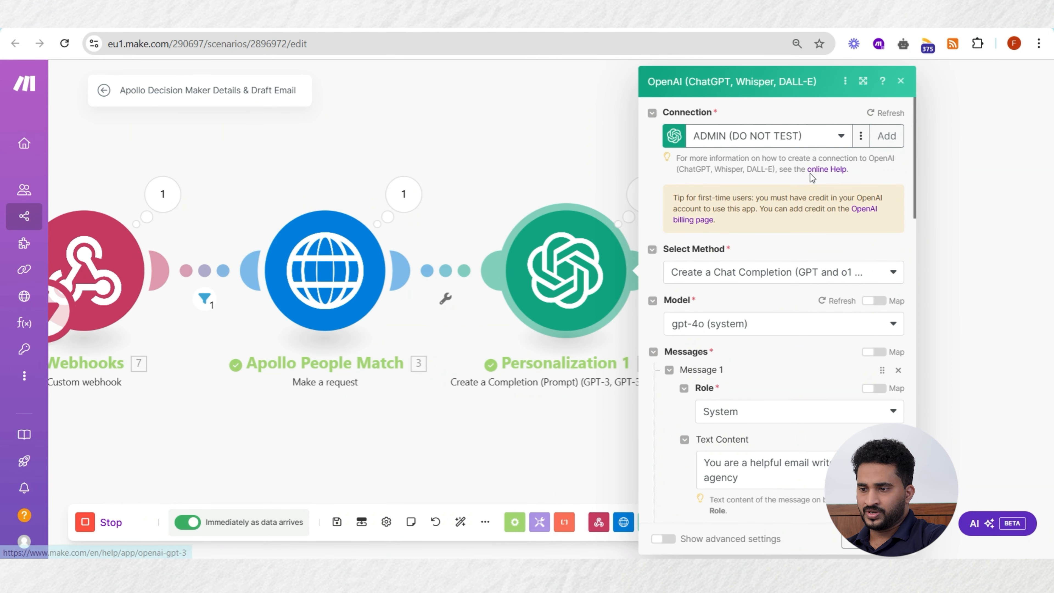
scroll(741, 326, "down", 3)
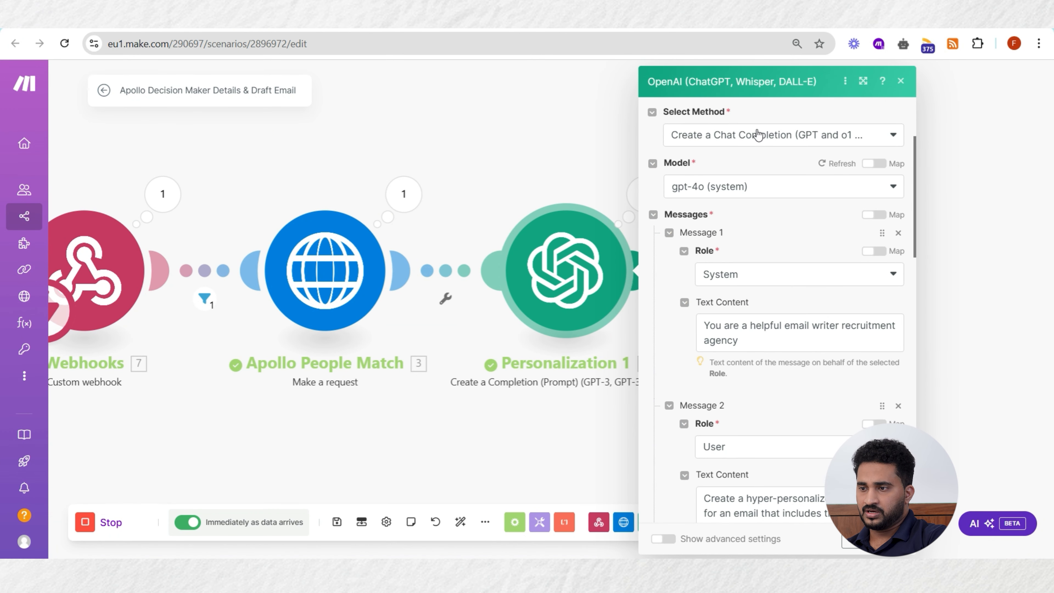
scroll(736, 194, "down", 2)
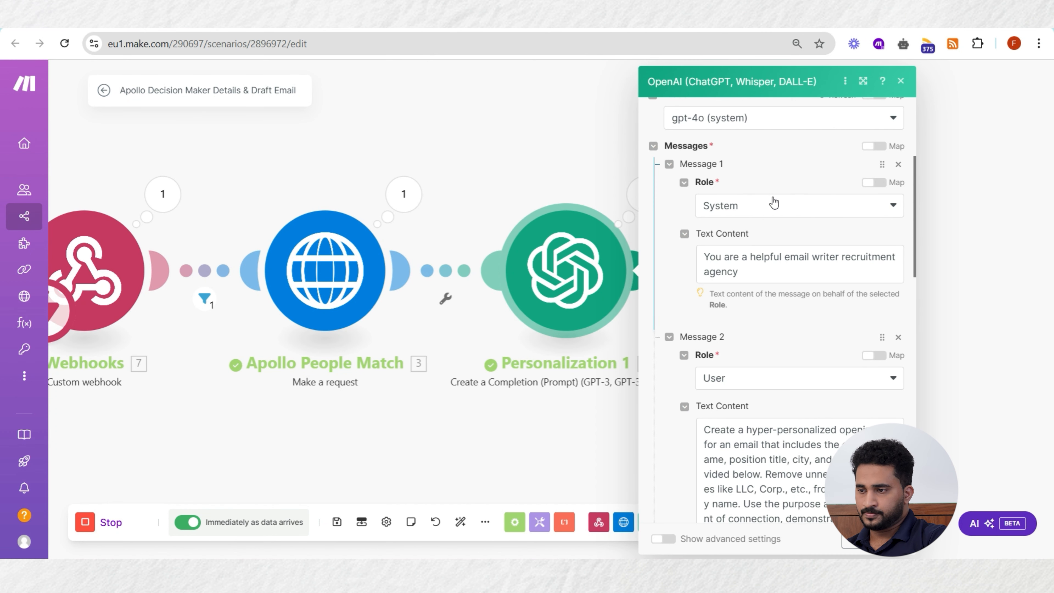
scroll(774, 203, "down", 2)
scroll(759, 226, "down", 2)
scroll(759, 225, "down", 4)
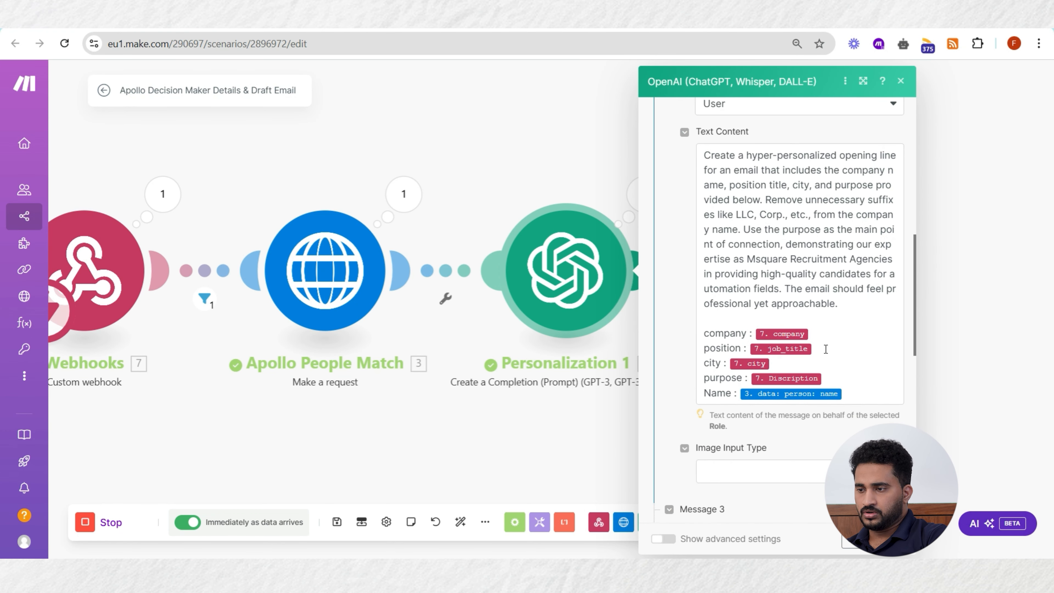
scroll(825, 350, "down", 2)
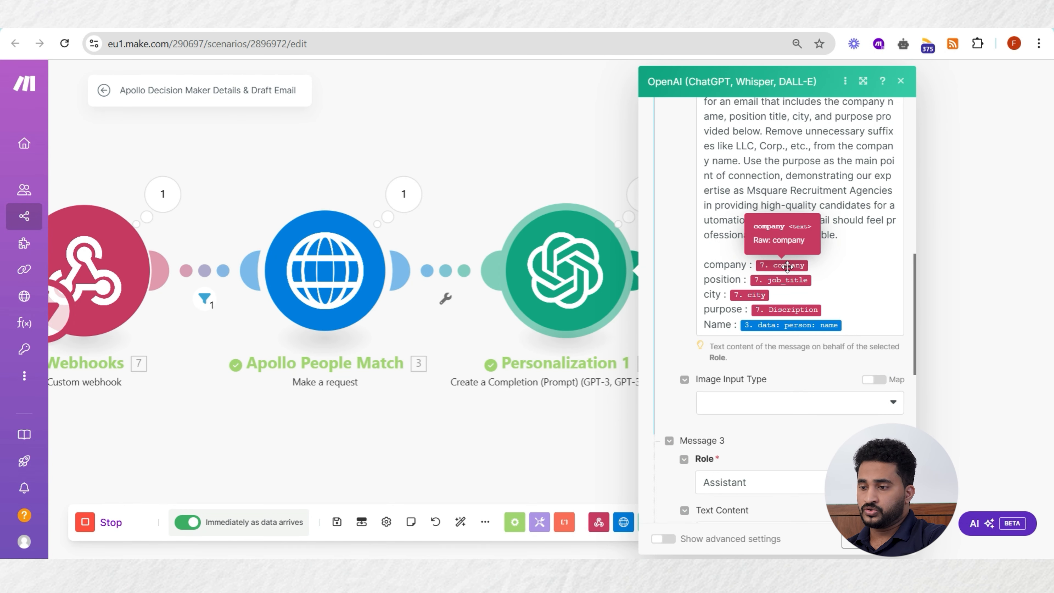
scroll(787, 267, "down", 2)
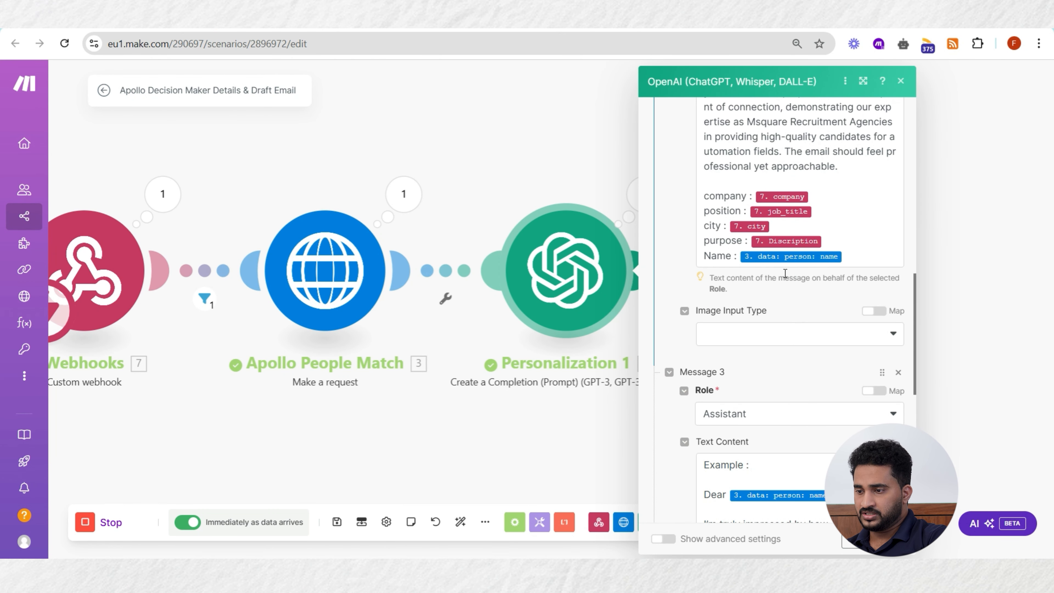
- Read through the assistant example email and token limit in the Personalization 1 module, and close its settings
scroll(721, 299, "down", 5)
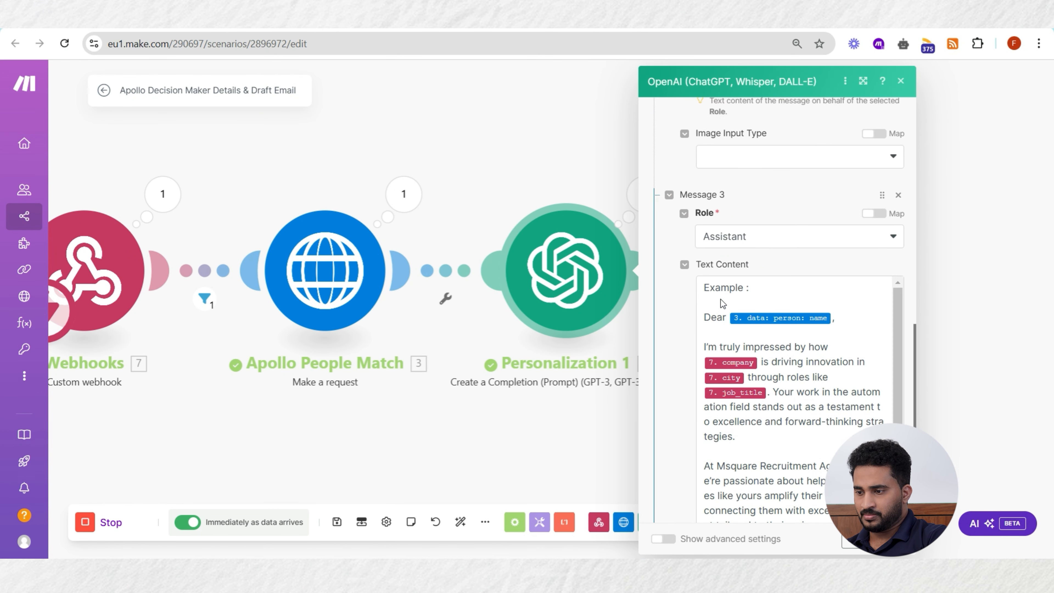
scroll(765, 313, "down", 3)
scroll(765, 312, "down", 5)
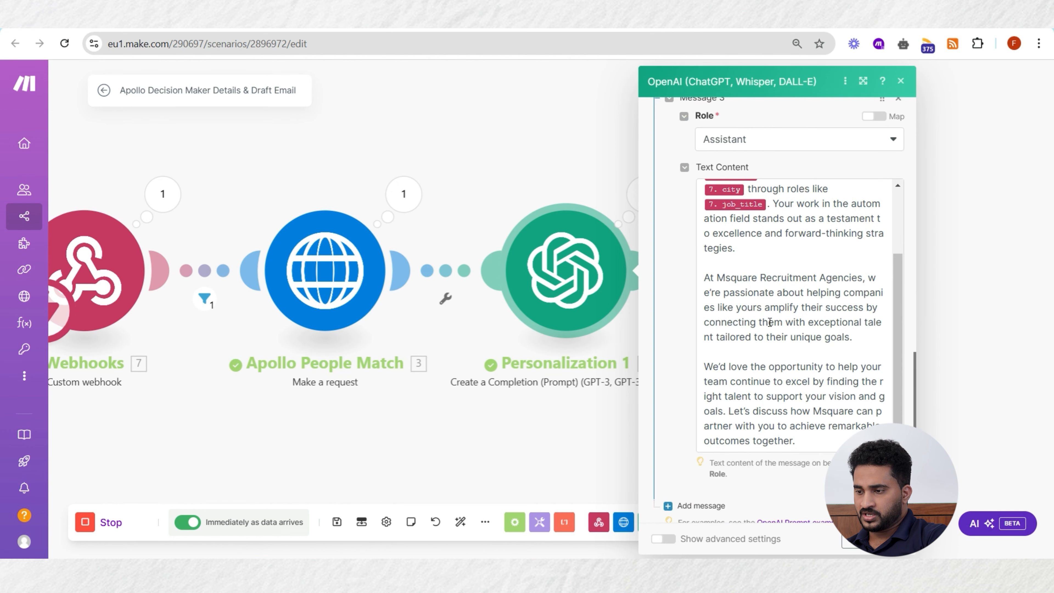
scroll(776, 337, "down", 1)
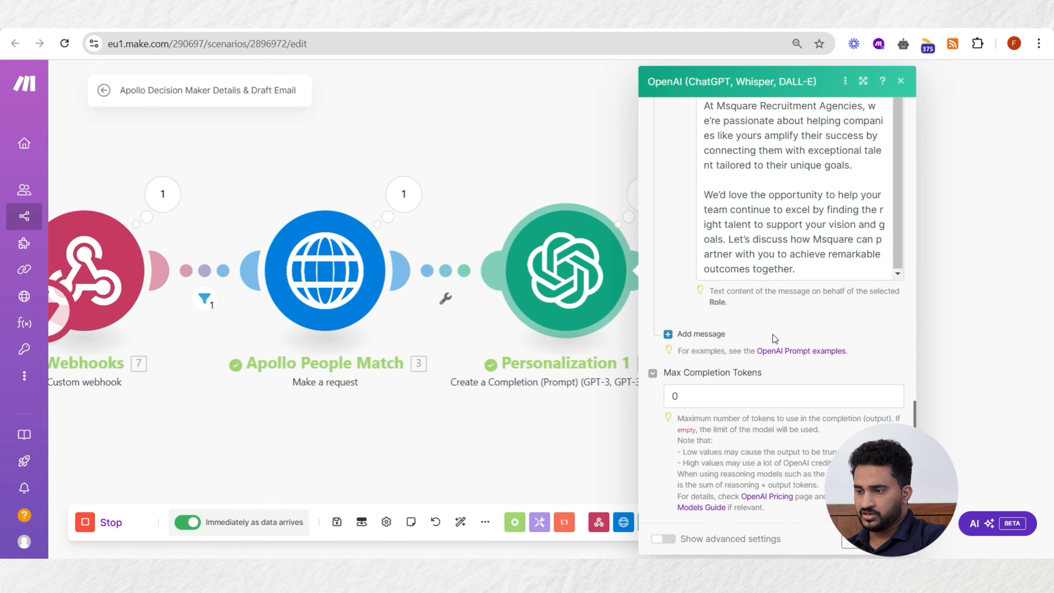
left_click(862, 540)
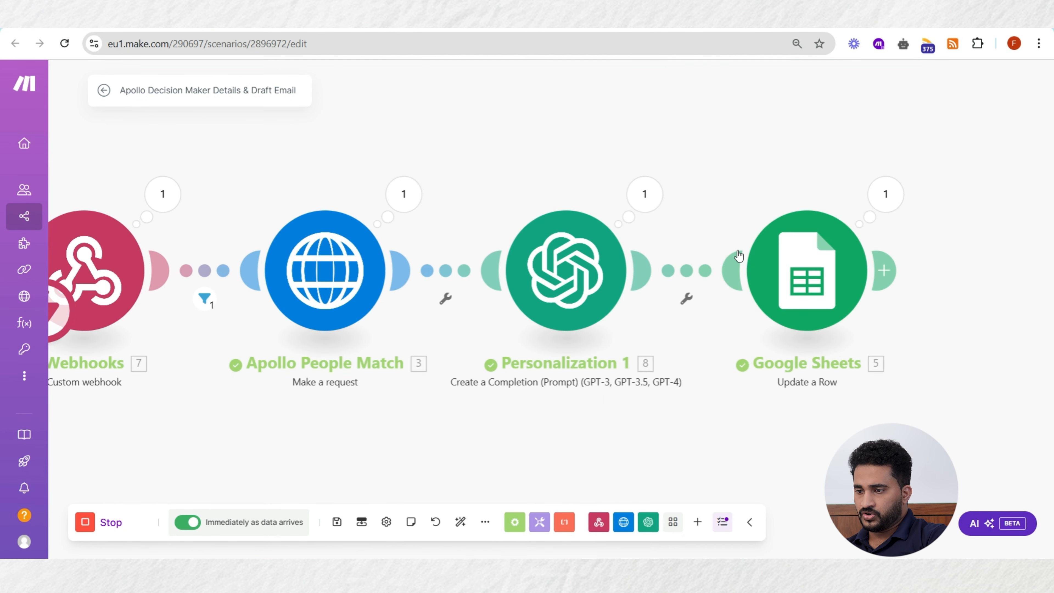
- Read the generated email text in the Personalization 1 module's last-run output
left_click_drag(736, 179, 711, 176)
left_click(638, 196)
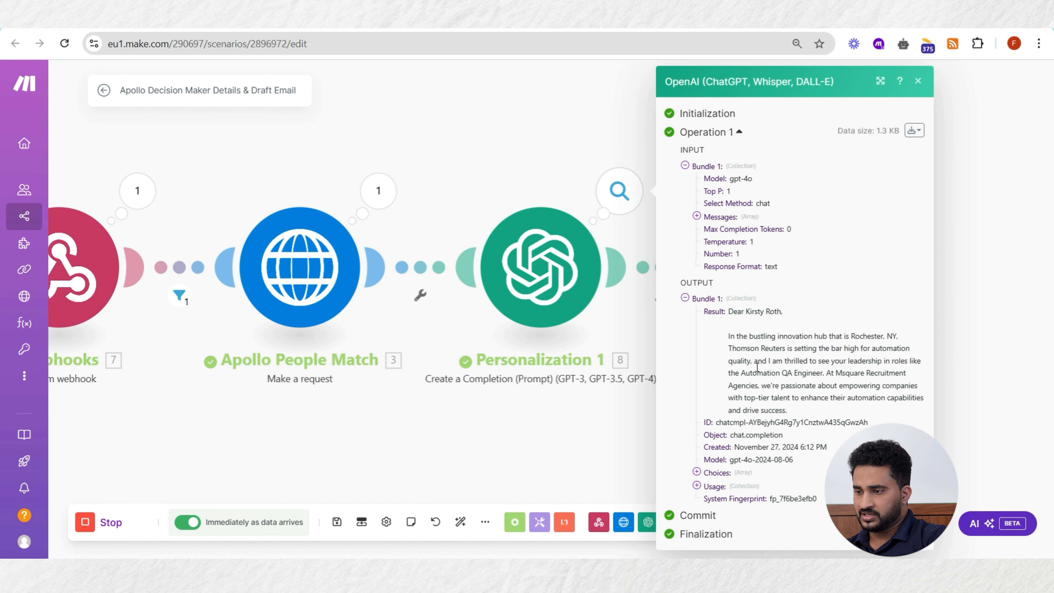
left_click_drag(728, 330, 856, 400)
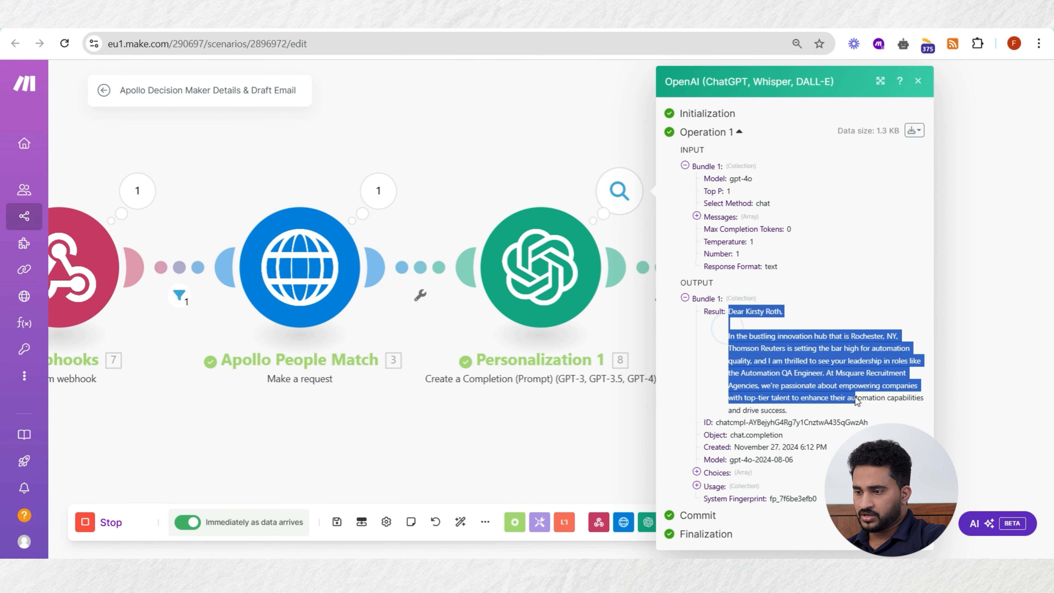
left_click(577, 145)
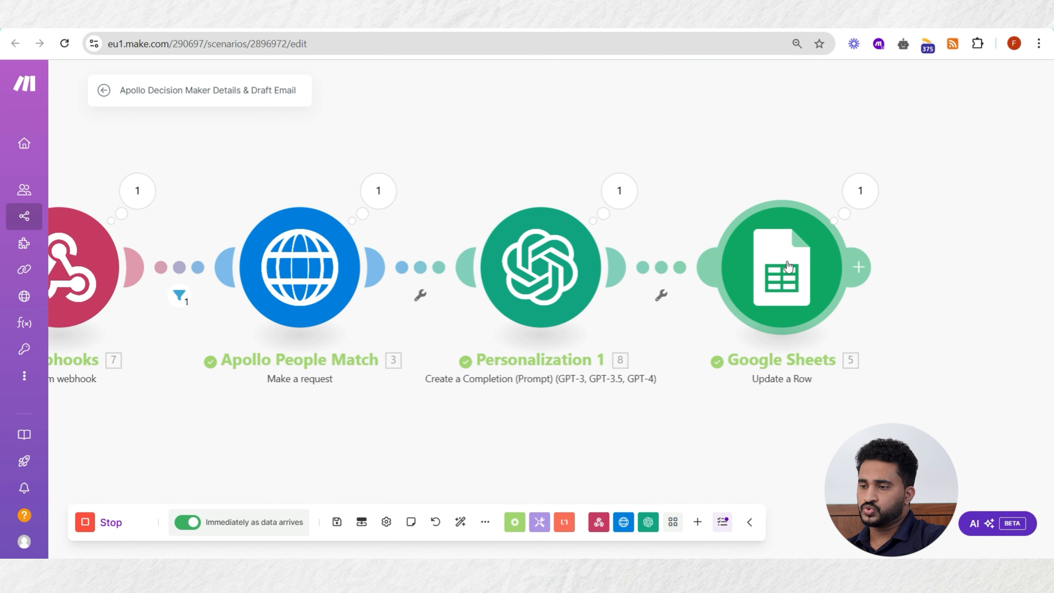
- Switch to the LINKEDIN JOBS Google Sheet and check row 2's enriched contact columns from LinkedIn URL through Personalization 1
left_click(487, 18)
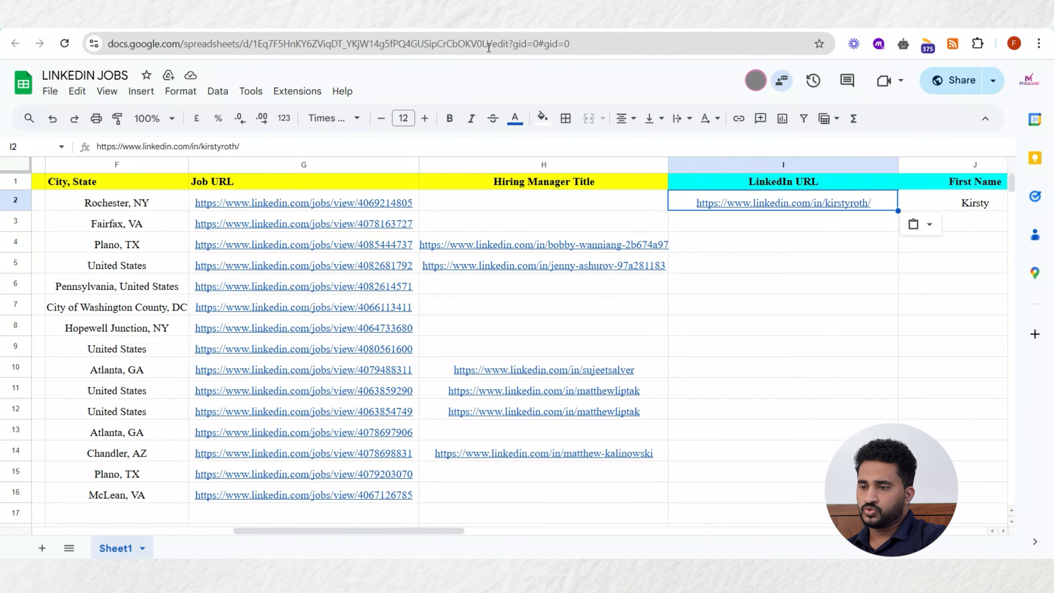
left_click_drag(429, 532, 751, 552)
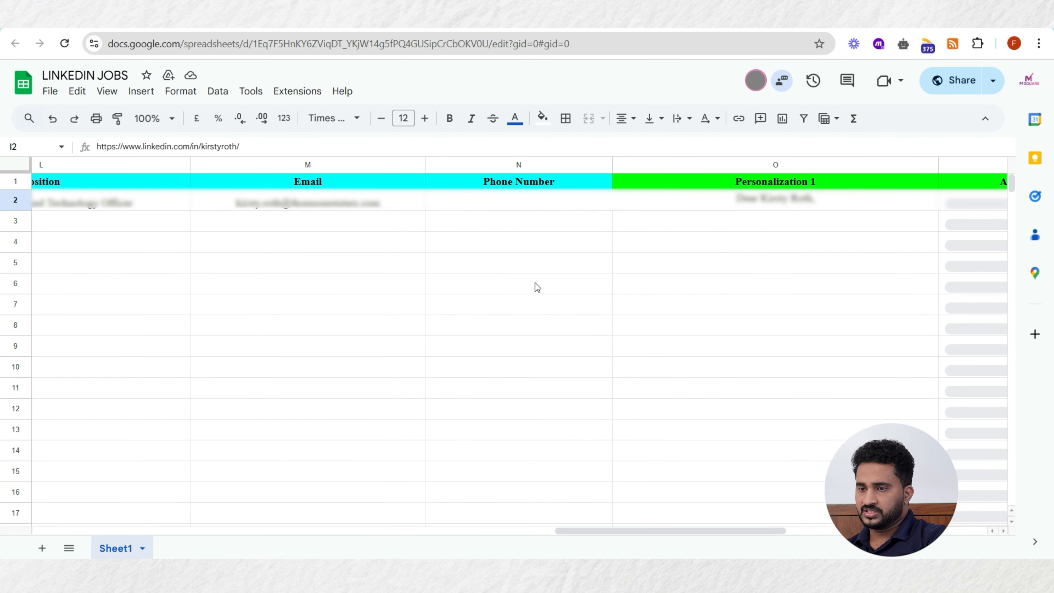
mouse_move(675, 529)
left_mouse_down()
mouse_move(740, 535)
mouse_move(666, 536)
left_mouse_up()
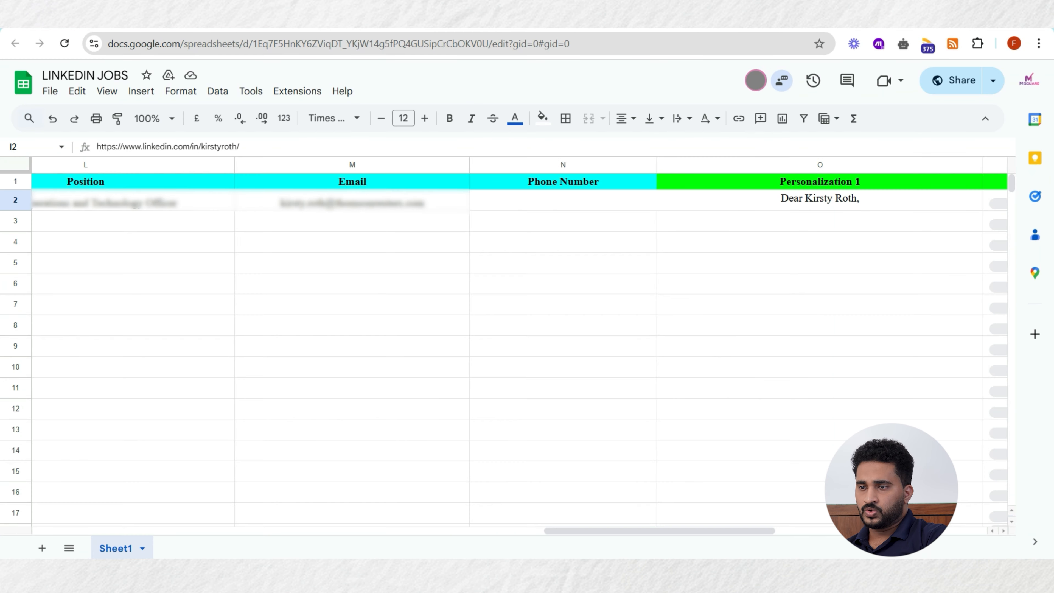
left_click_drag(665, 531, 735, 534)
- Read row 2's full Personalization 1 draft and check the options offered in its Approve/Disapprove cell
left_click(478, 202)
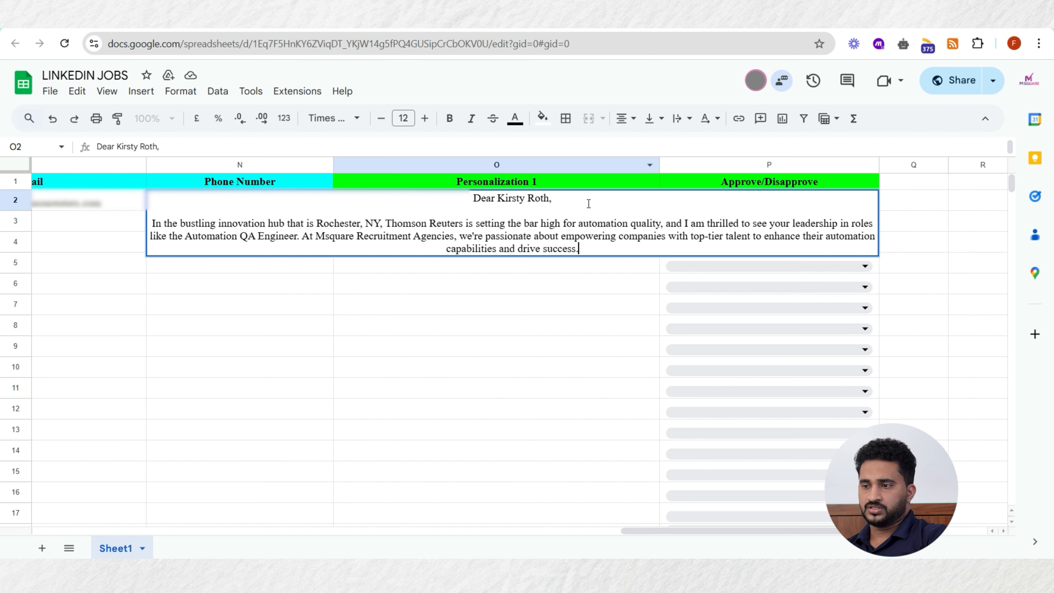
left_click(613, 82)
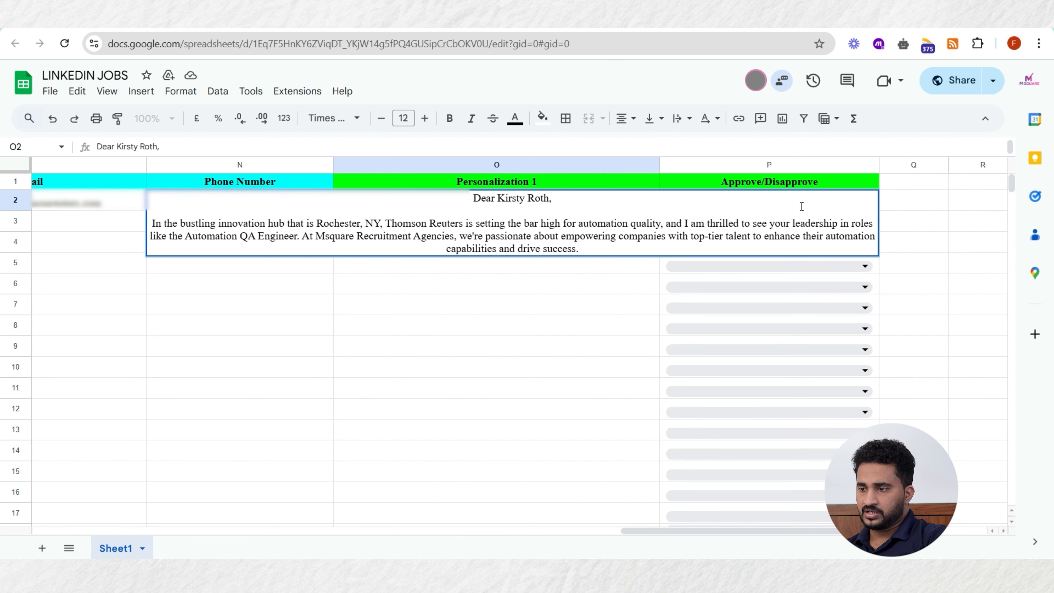
left_click(906, 221)
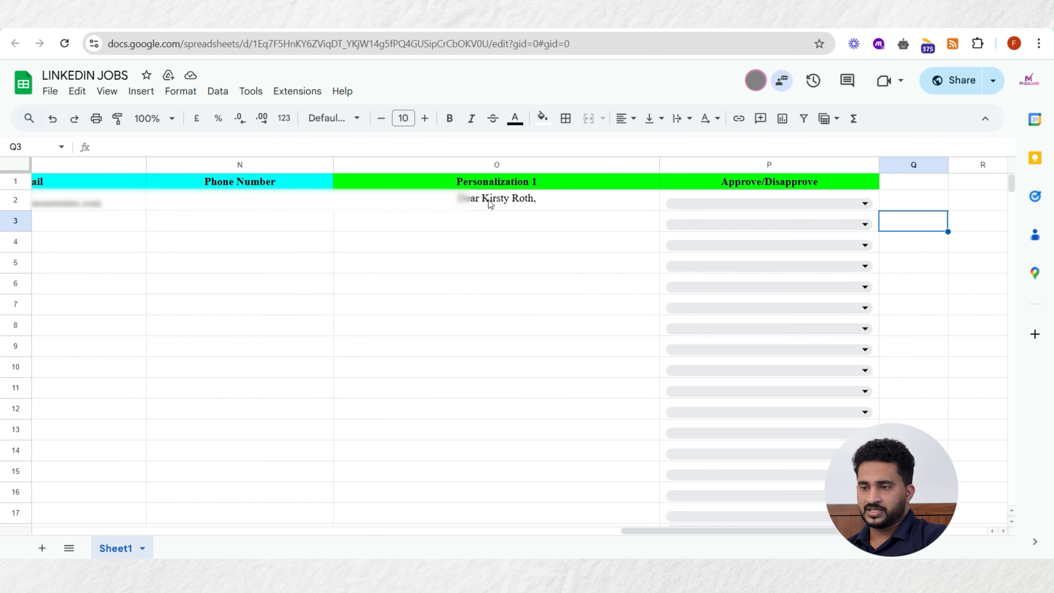
left_click(690, 206)
left_click(695, 200)
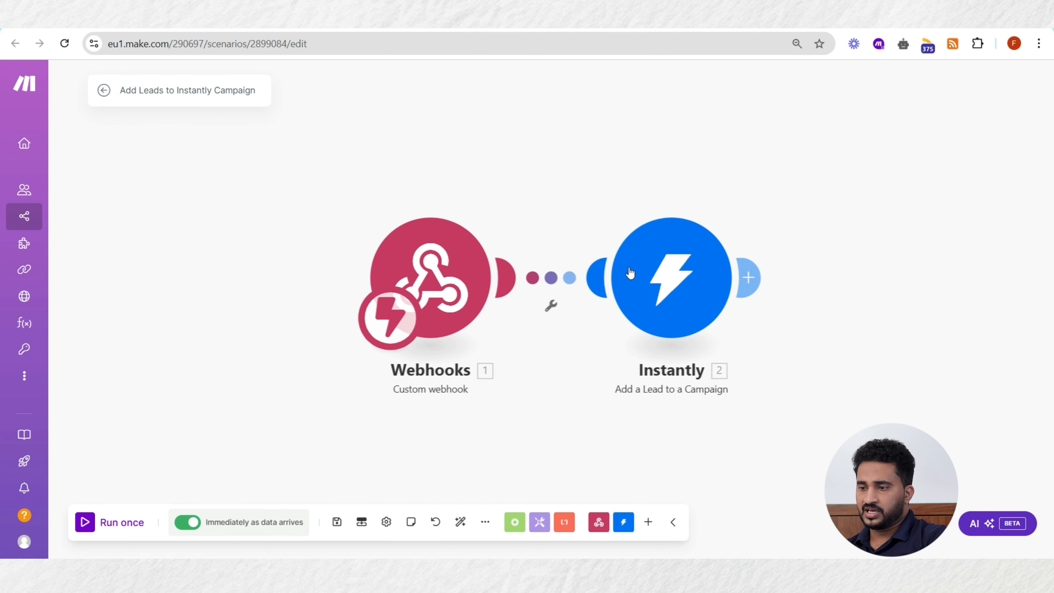
- Review the webhook fields mapped in the Instantly module of Make's Add Leads to Instantly Campaign scenario
left_click(634, 271)
scroll(837, 277, "down", 3)
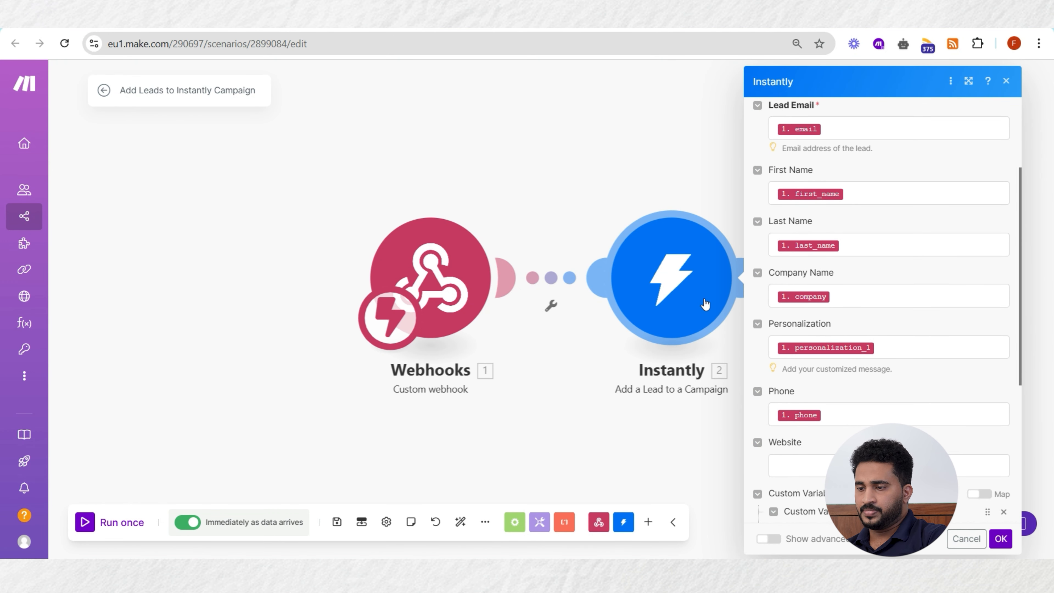
left_click(619, 159)
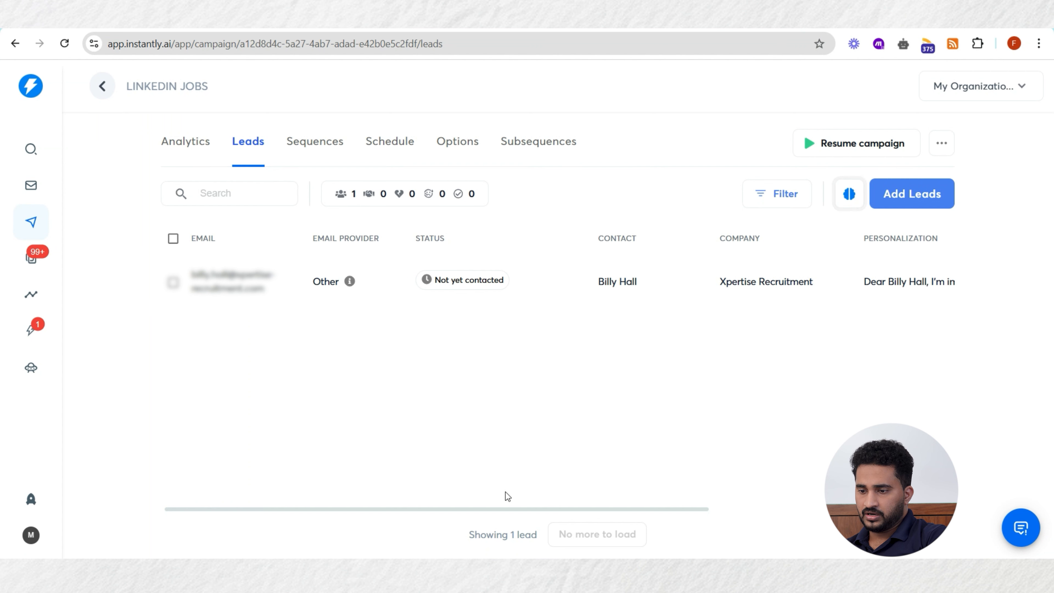
- In Instantly, examine the LINKEDIN JOBS campaign's lead columns and the Step 1 email sequence with its subject and body variables
left_click_drag(580, 509, 764, 560)
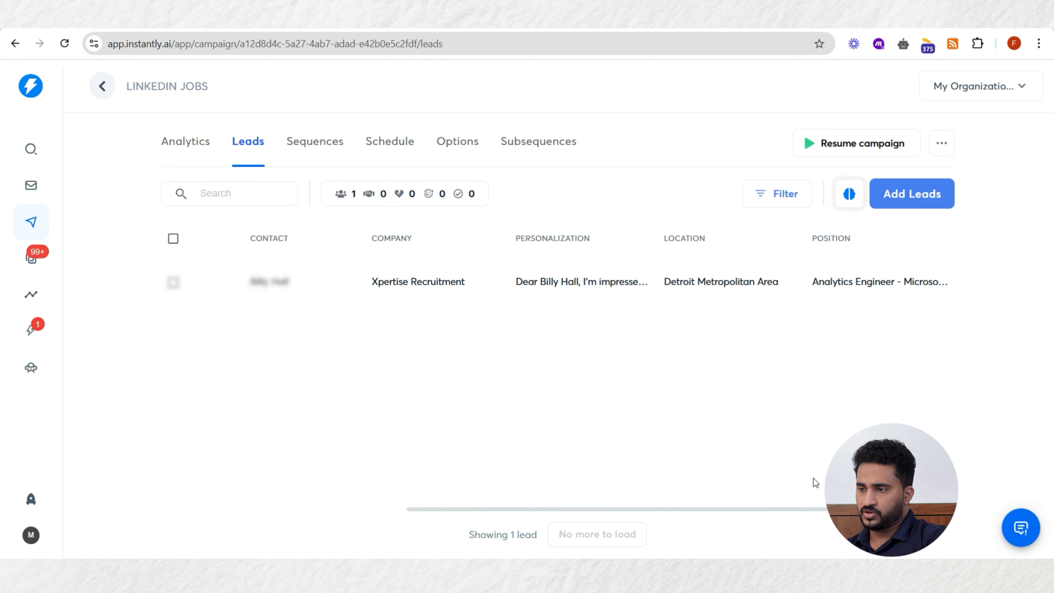
left_click(329, 146)
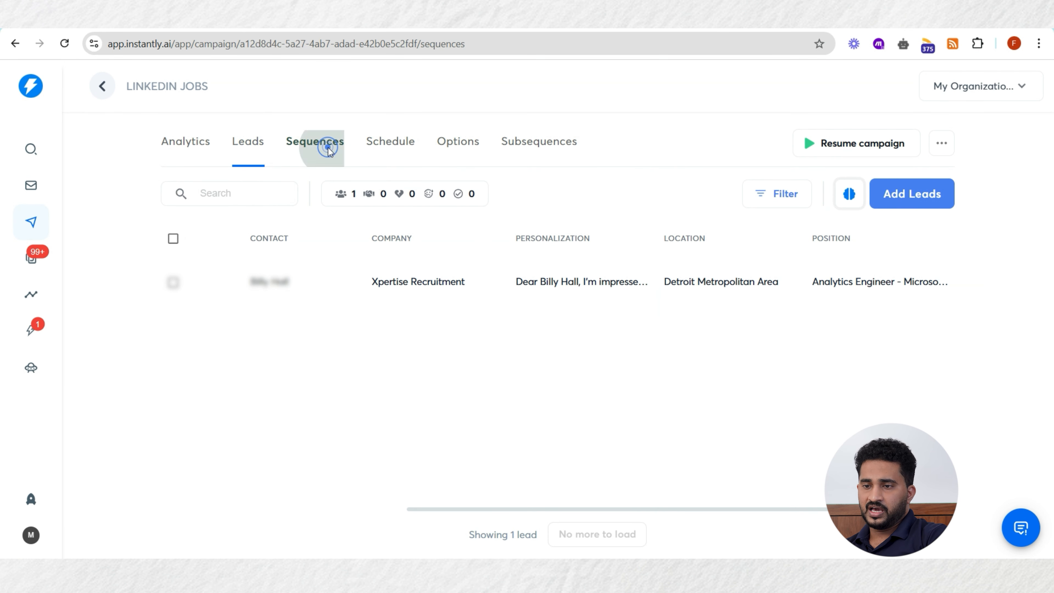
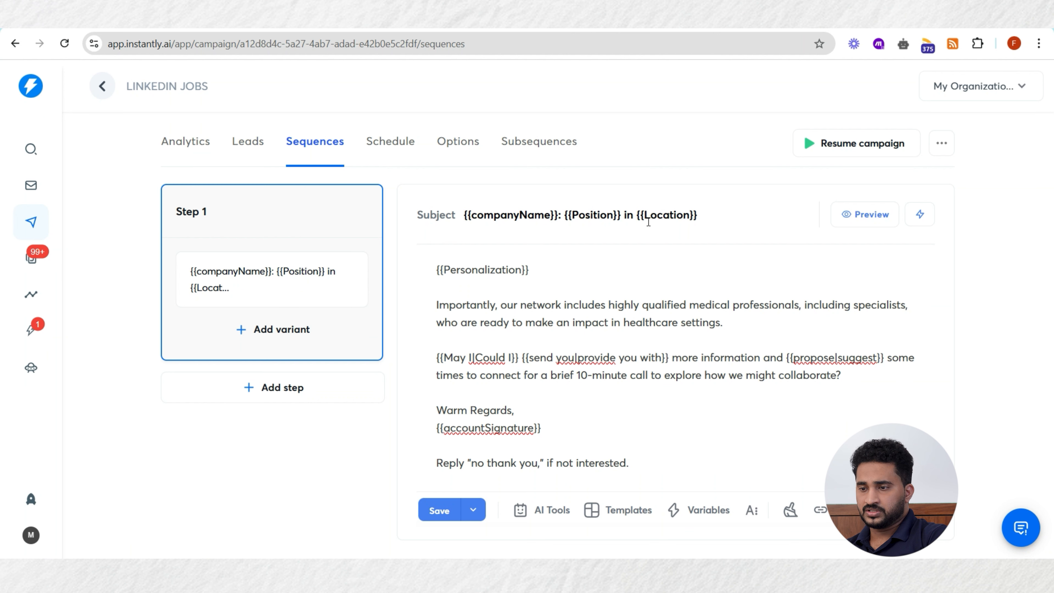
left_click(248, 143)
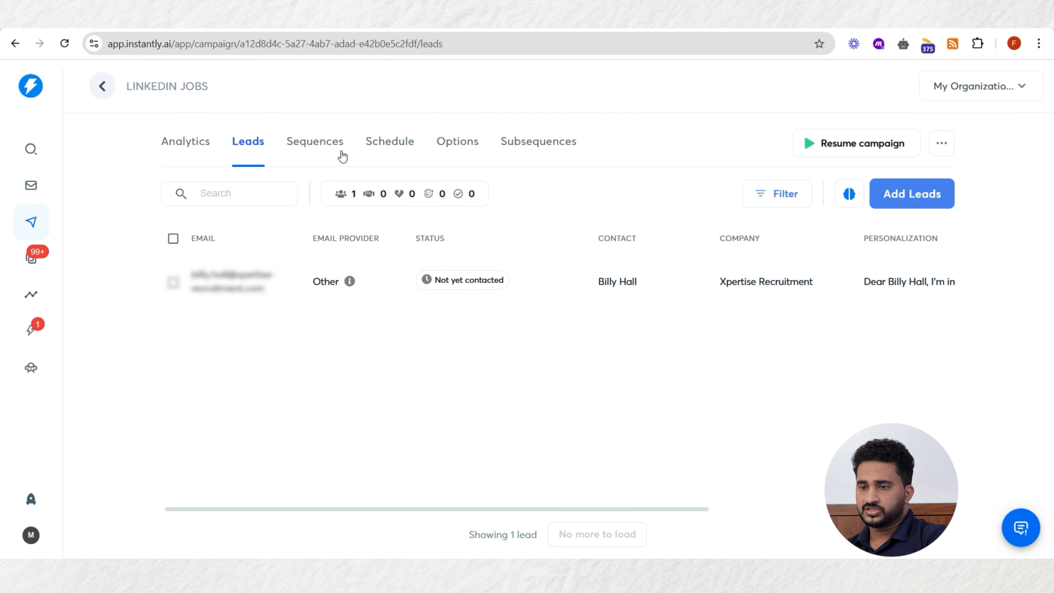
left_click(327, 147)
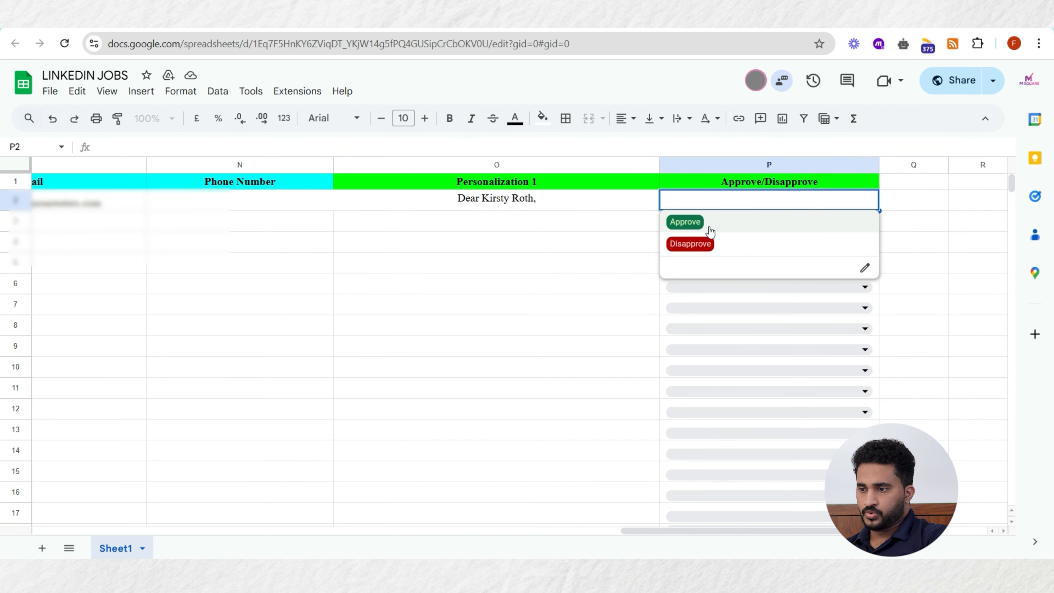
- Set row 2 to Approve in the LINKEDIN JOBS sheet, and inspect the webhook and Instantly module outputs of the triggered Make run
left_click(689, 223)
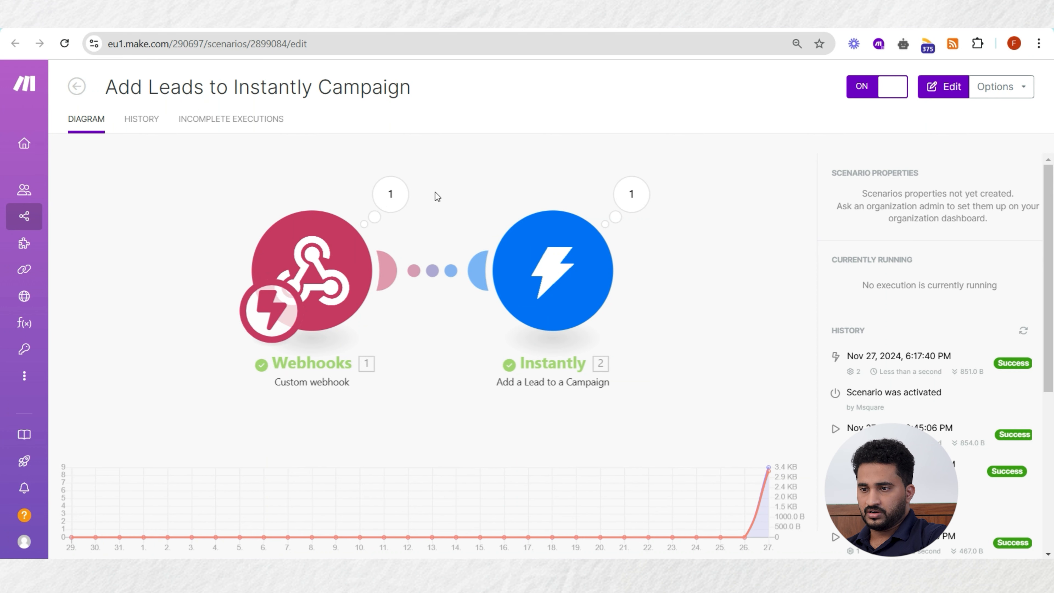
left_click(401, 194)
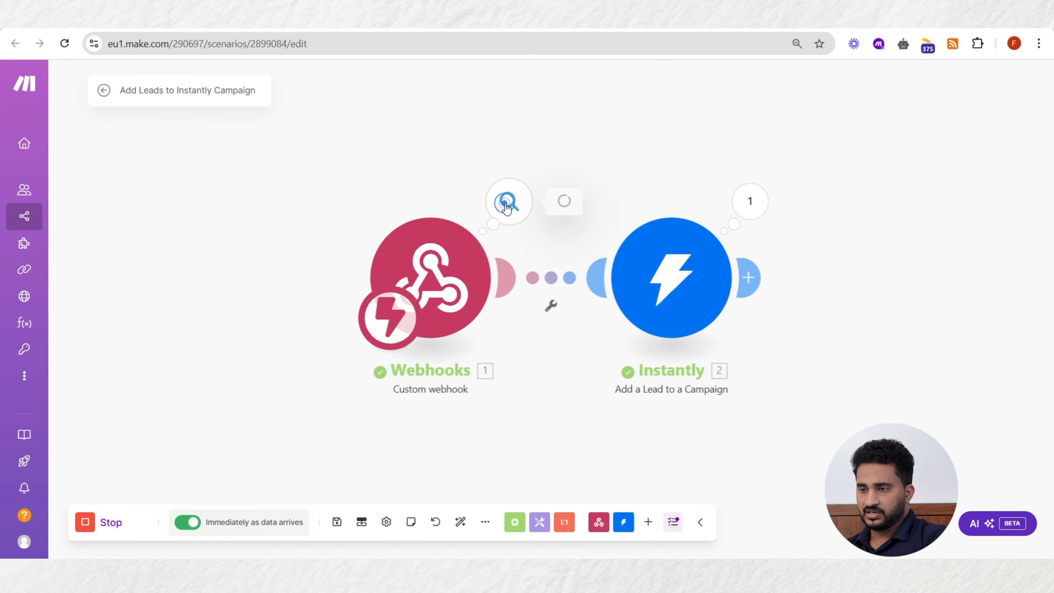
left_click(508, 203)
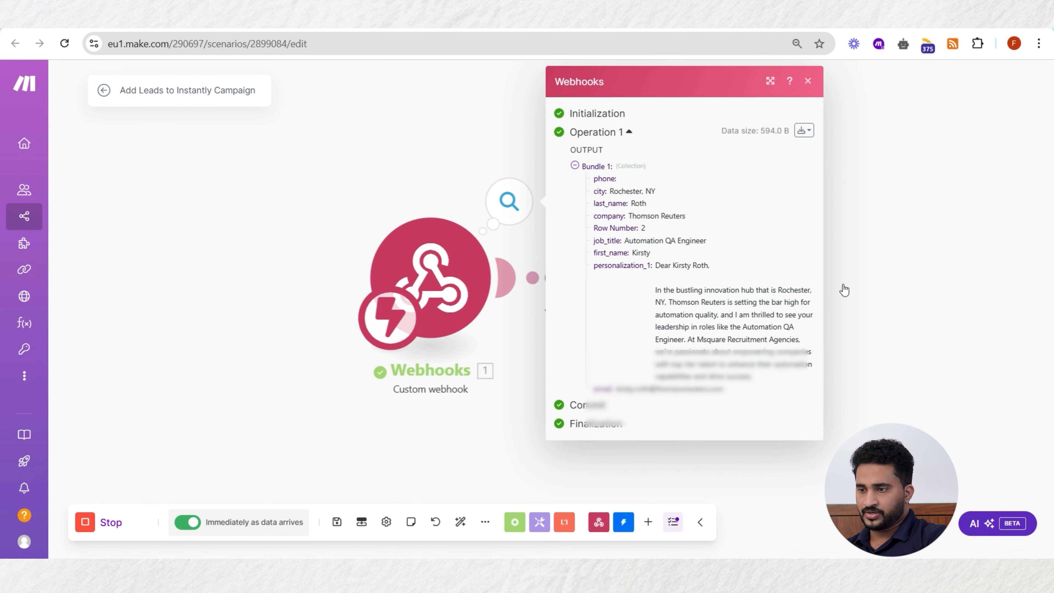
left_click(871, 257)
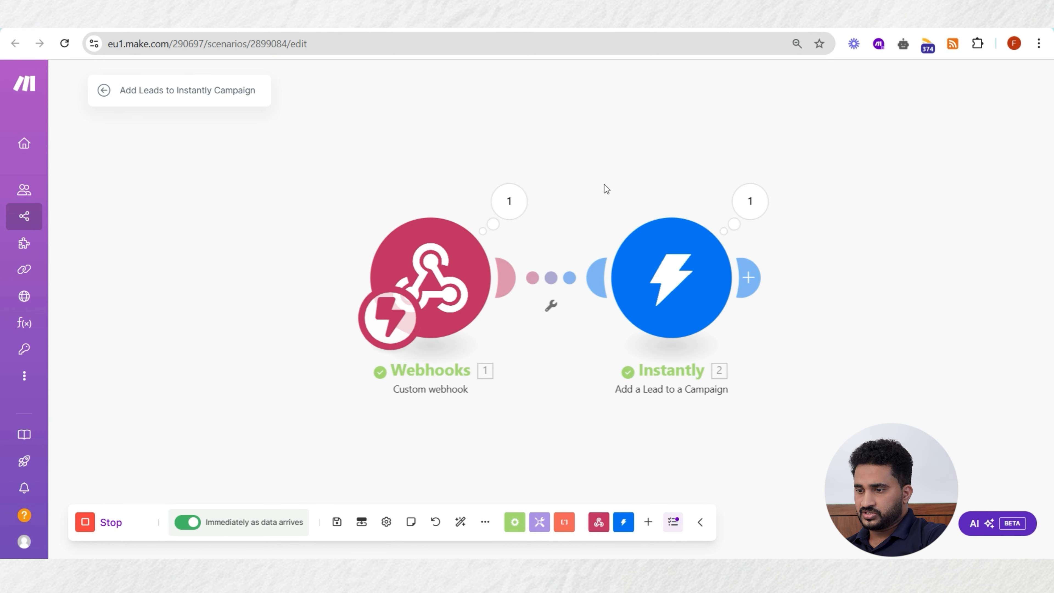
left_click(750, 201)
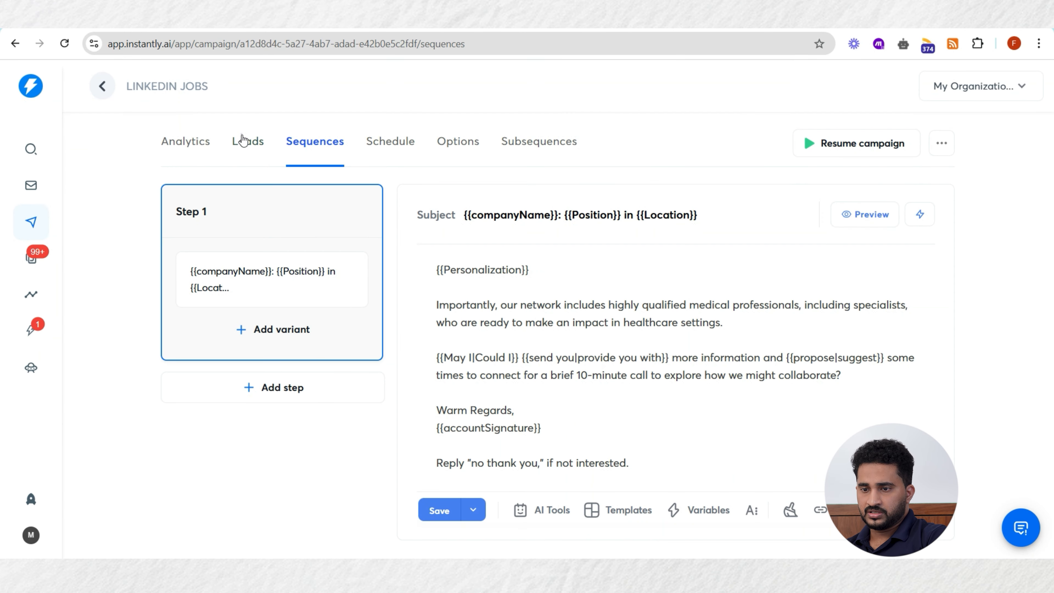
- Check the LINKEDIN JOBS campaign's leads in Instantly for the newly approved contact, and return to its email sequence
left_click(244, 140)
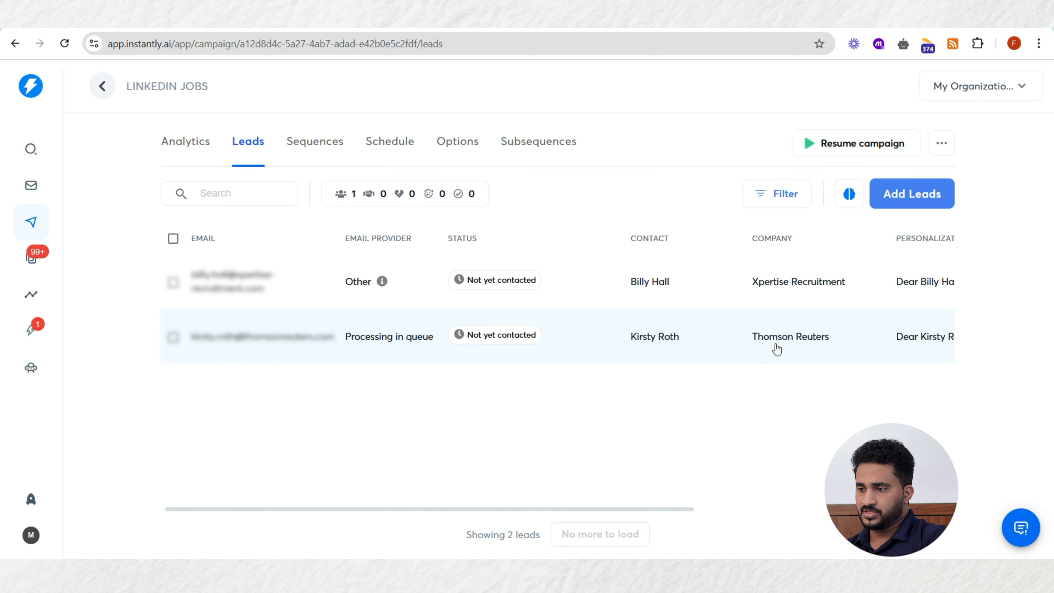
left_click(313, 146)
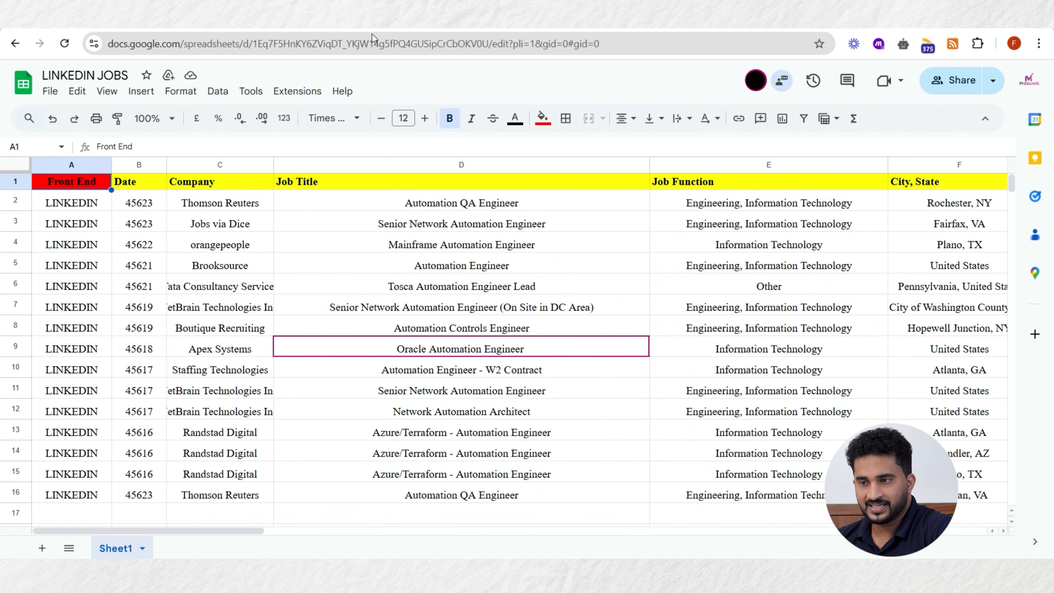
- Compare the LINKEDIN JOBS sheet's LinkedIn URL and Approve/Disapprove trigger columns with Make's Apollo Decision Maker Details & Draft Email scenario
left_click_drag(238, 529, 596, 532)
left_click(237, 30)
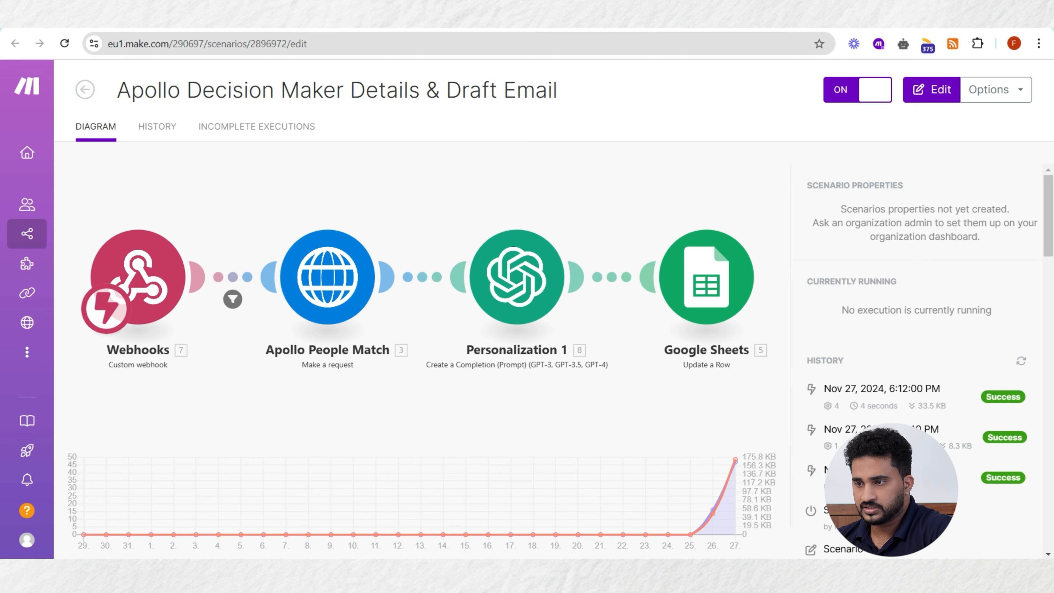
left_click(593, 29)
left_click_drag(606, 530, 829, 532)
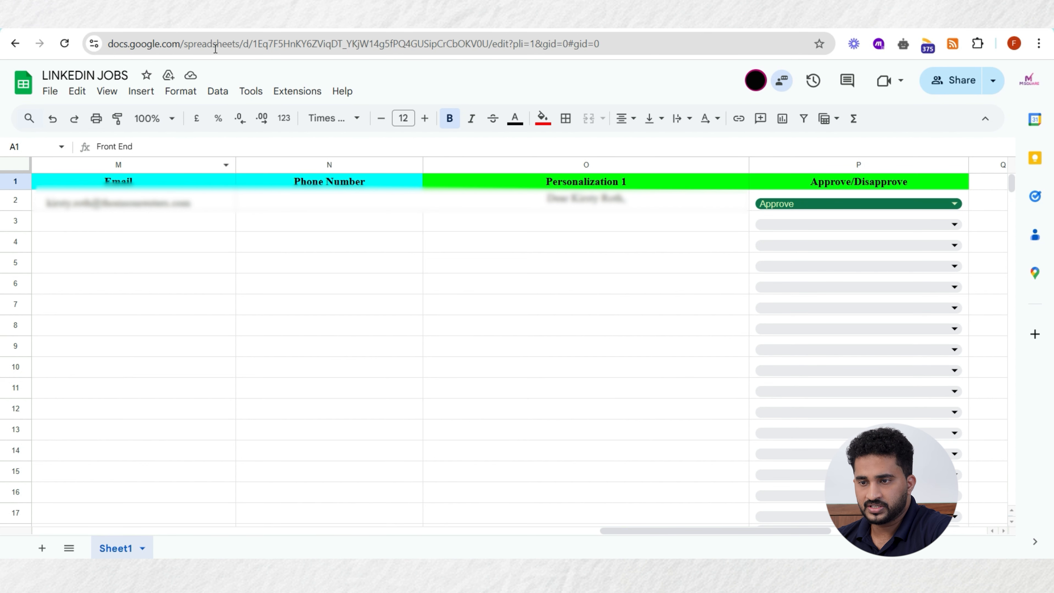
left_click(783, 204)
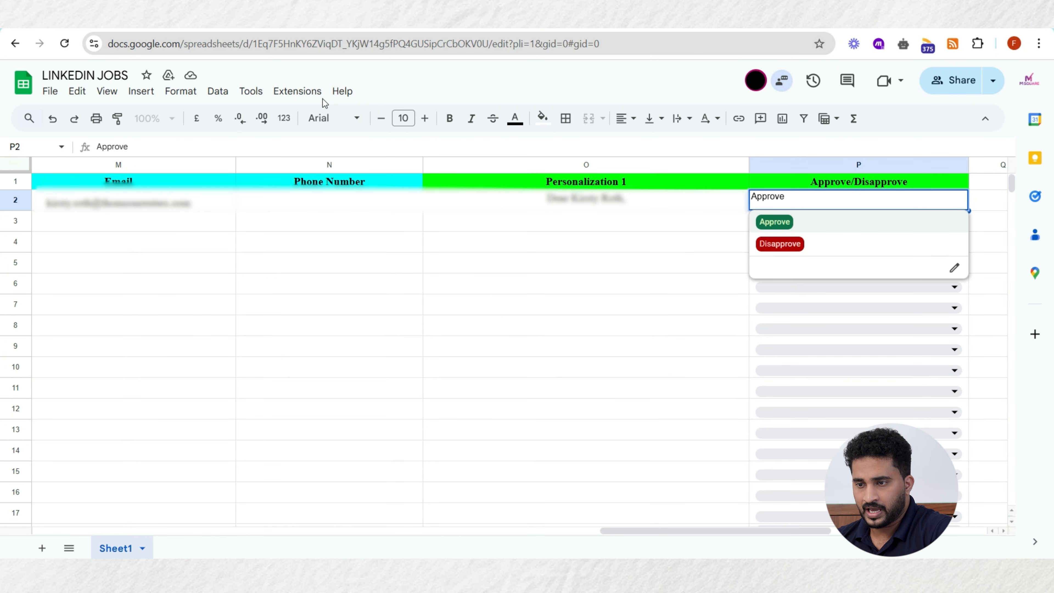
- Open the LINKEDIN JOBS sheet's Apps Script project and view the variable declarations at the start of Code.gs
left_click(309, 92)
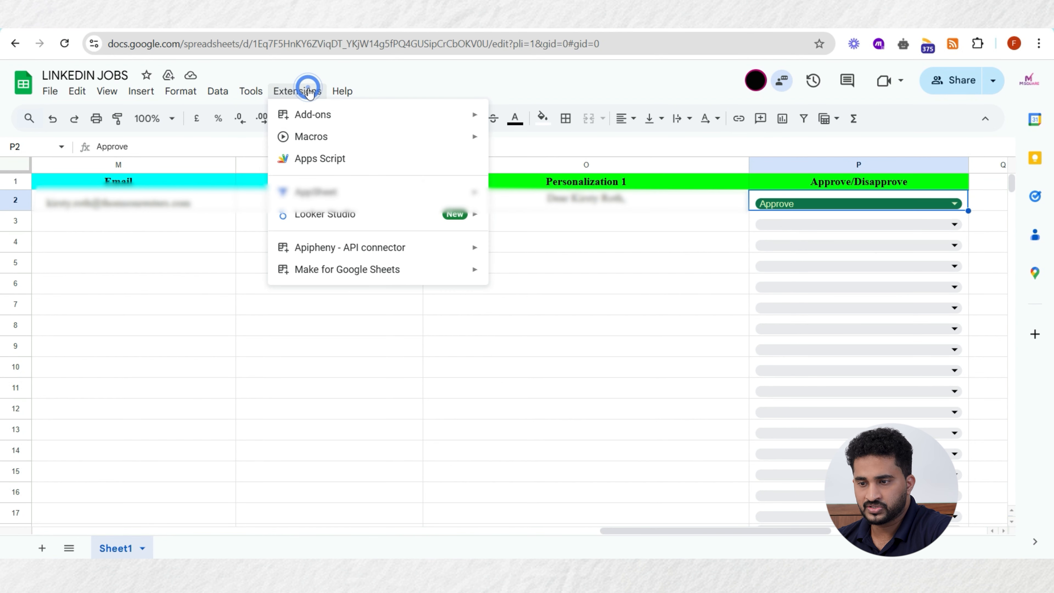
left_click(364, 166)
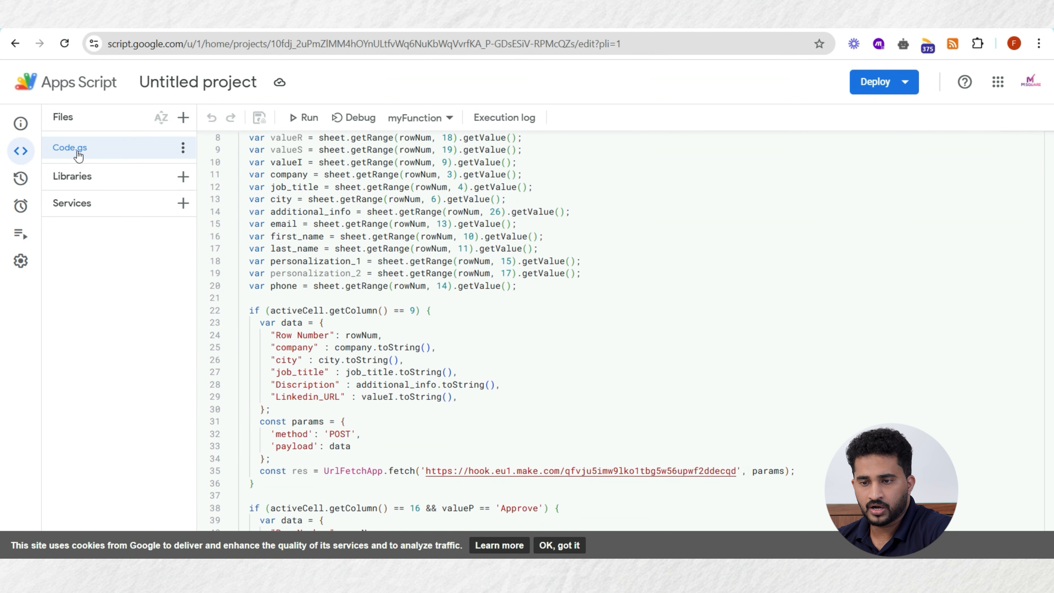
scroll(454, 238, "up", 3)
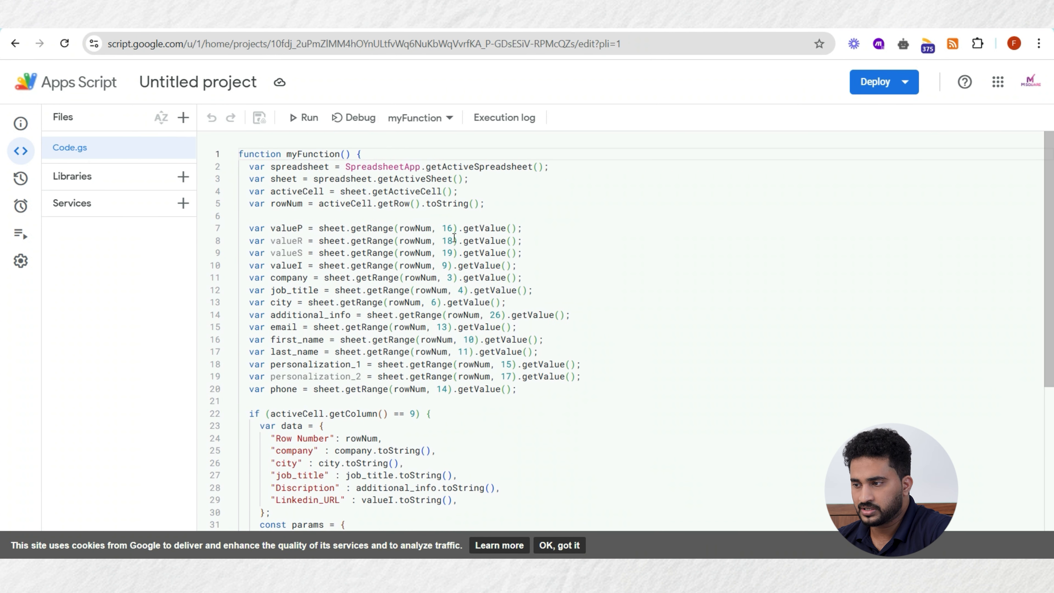
left_click(239, 154)
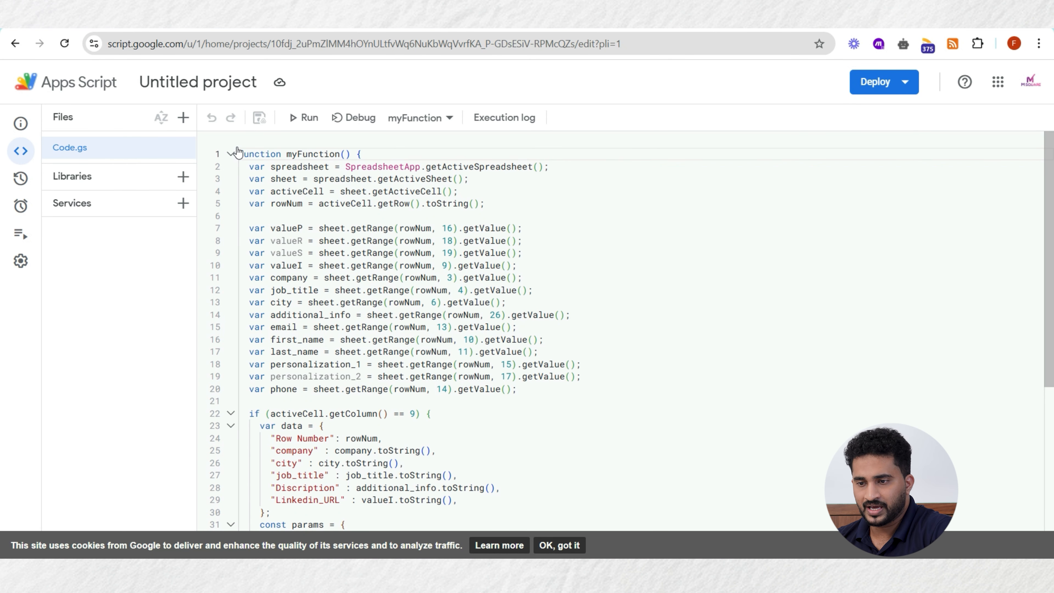
- Examine the column 9 condition in Code.gs, including its payload fields and the webhook fetch call
scroll(538, 319, "down", 1)
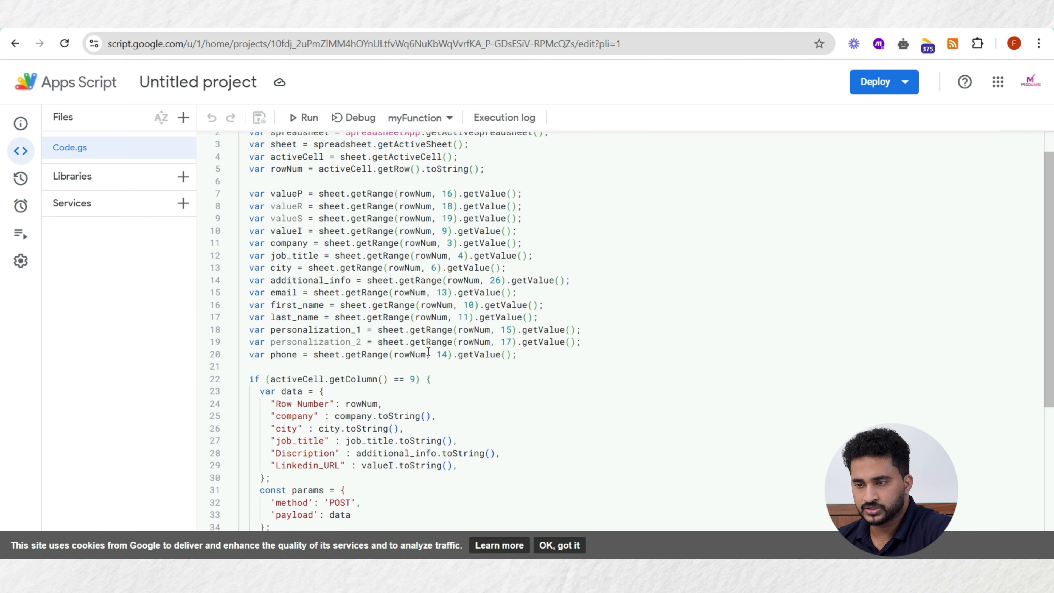
scroll(428, 352, "down", 3)
scroll(351, 231, "down", 2)
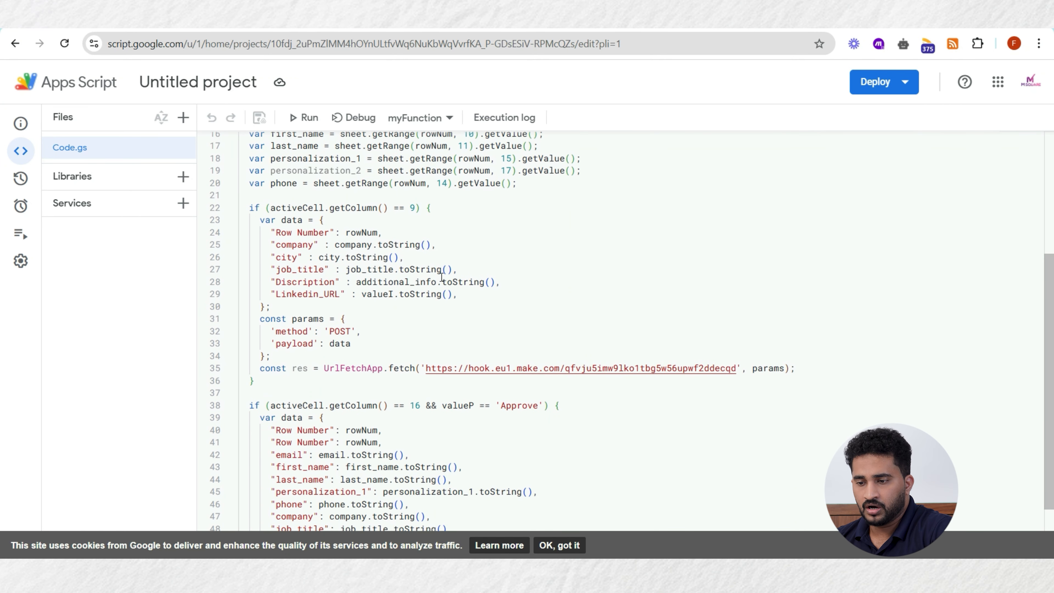
scroll(441, 277, "down", 1)
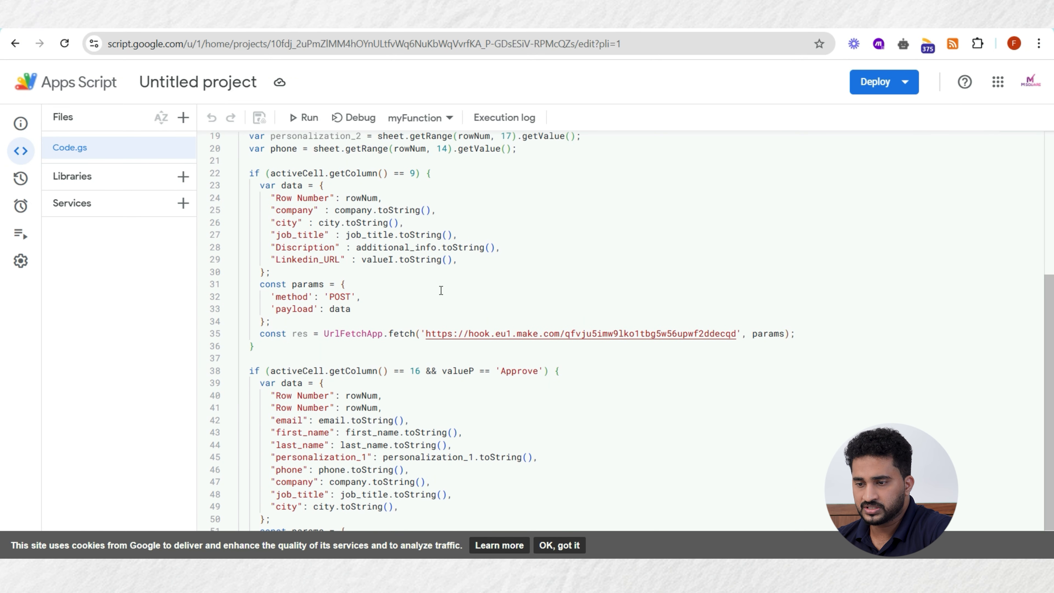
scroll(450, 291, "up", 1)
scroll(473, 287, "down", 1)
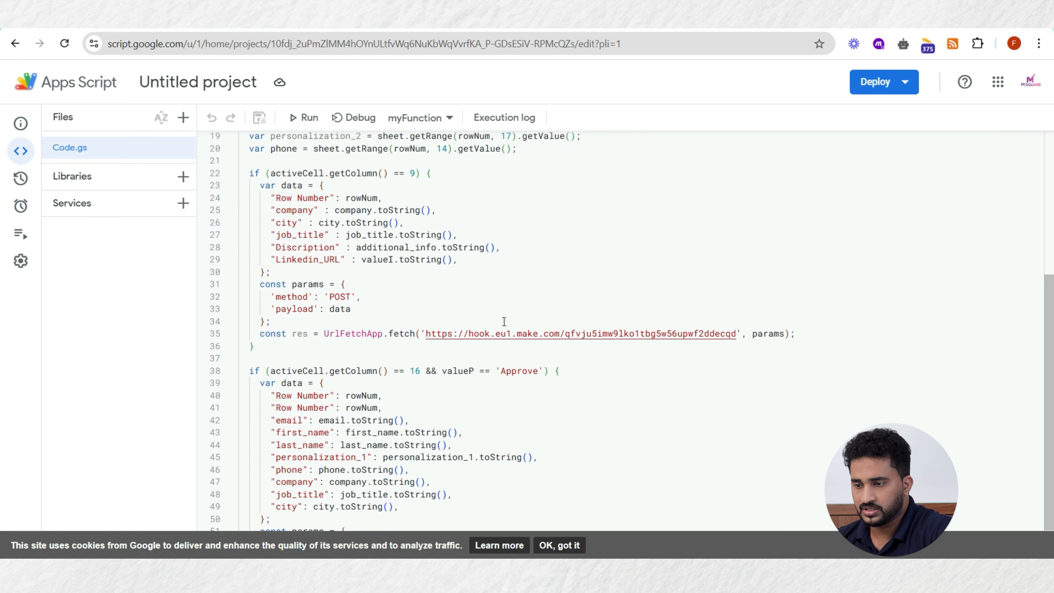
scroll(462, 292, "up", 1)
scroll(514, 308, "down", 1)
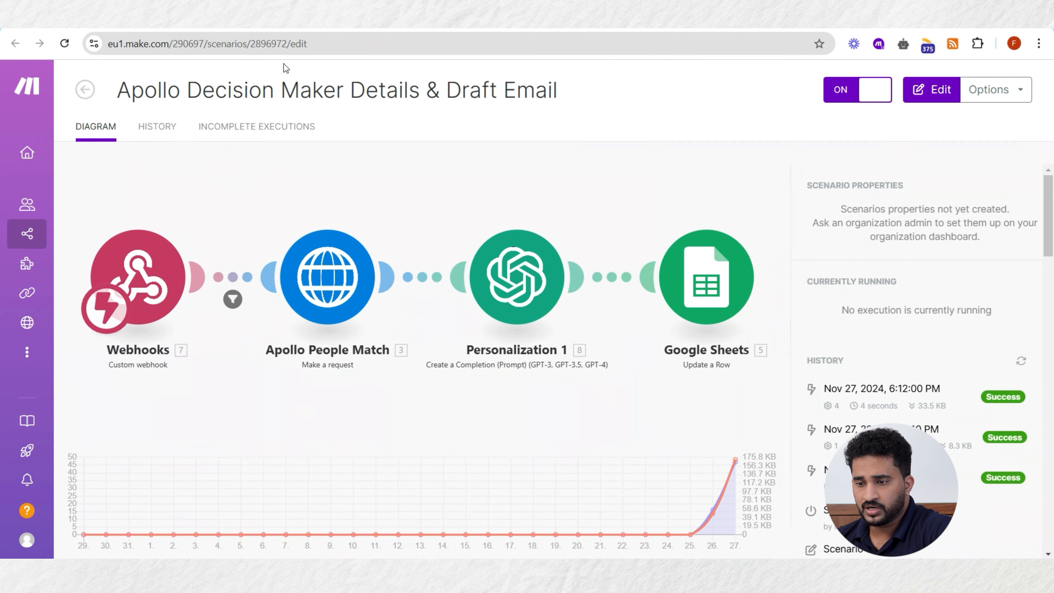
- In Make's Apollo Decision Maker Details & Draft Email scenario, view the LINKEDIN #2 webhook address, and return to Apps Script to compare it
left_click(163, 255)
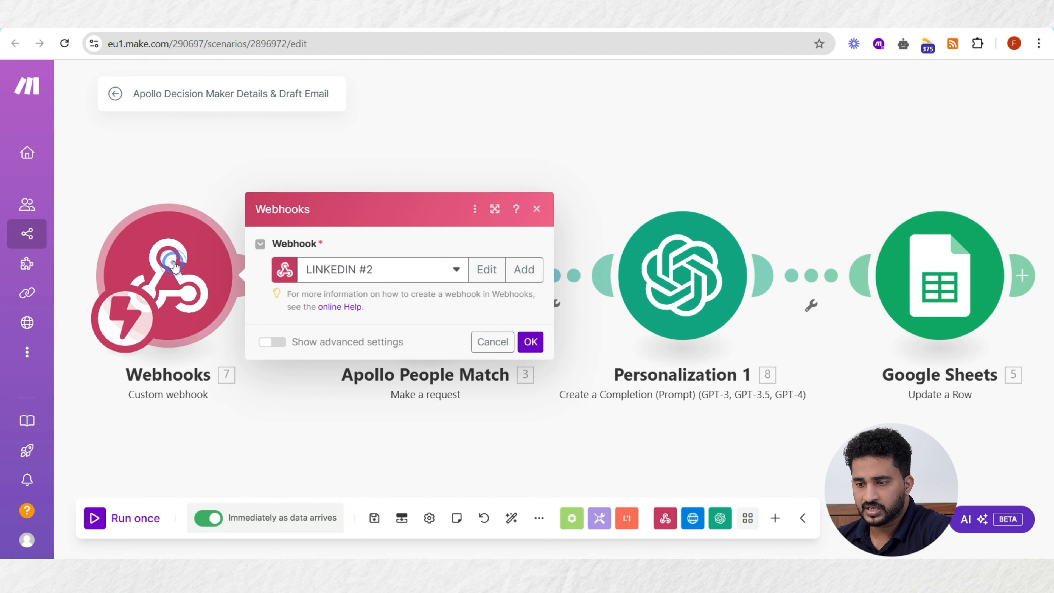
left_click_drag(356, 285, 365, 285)
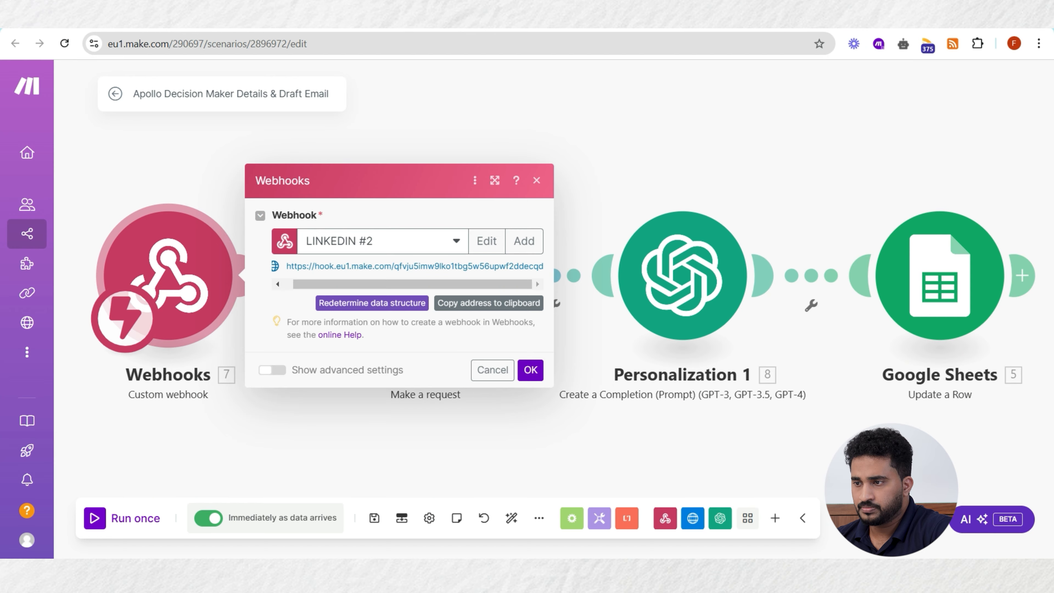
left_click(705, 18)
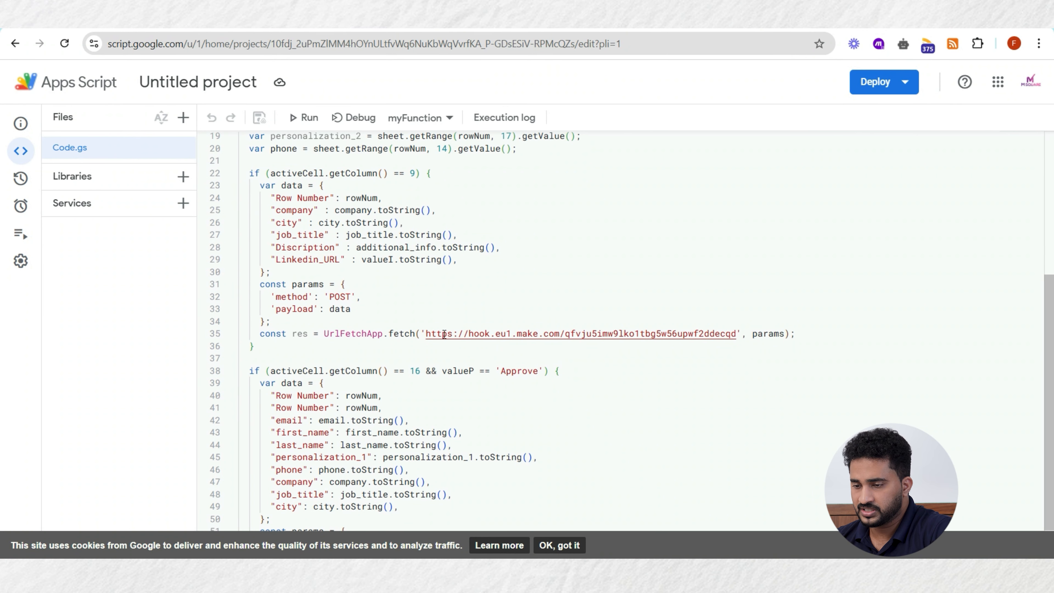
- Compare the fetch address in the script's column 16 Approve block with the LINKEDIN JOBS #3 webhook in Make's Add Leads to Instantly Campaign scenario
scroll(481, 338, "down", 2)
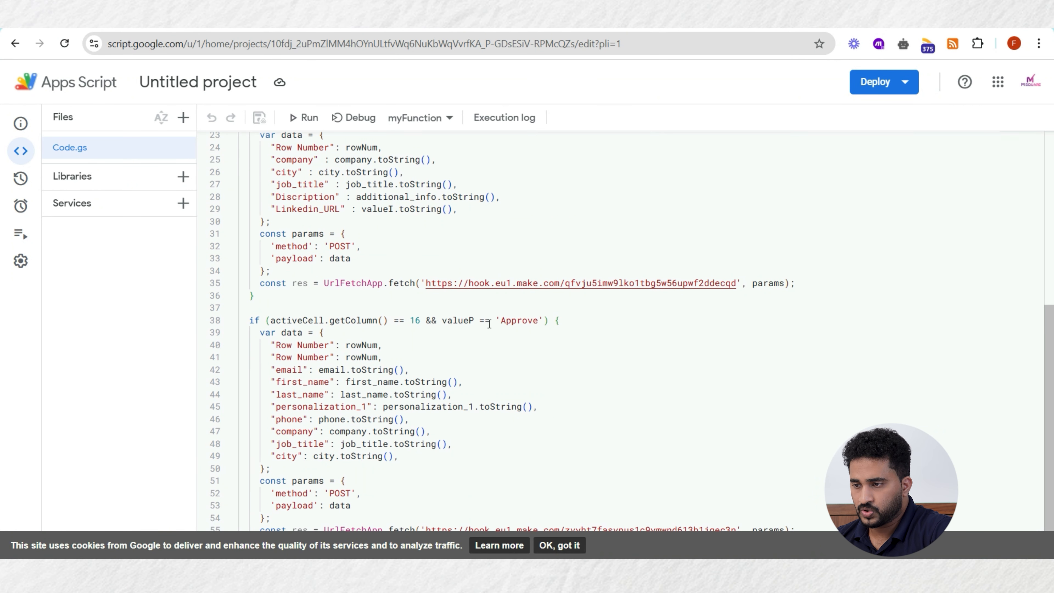
left_click(330, 19)
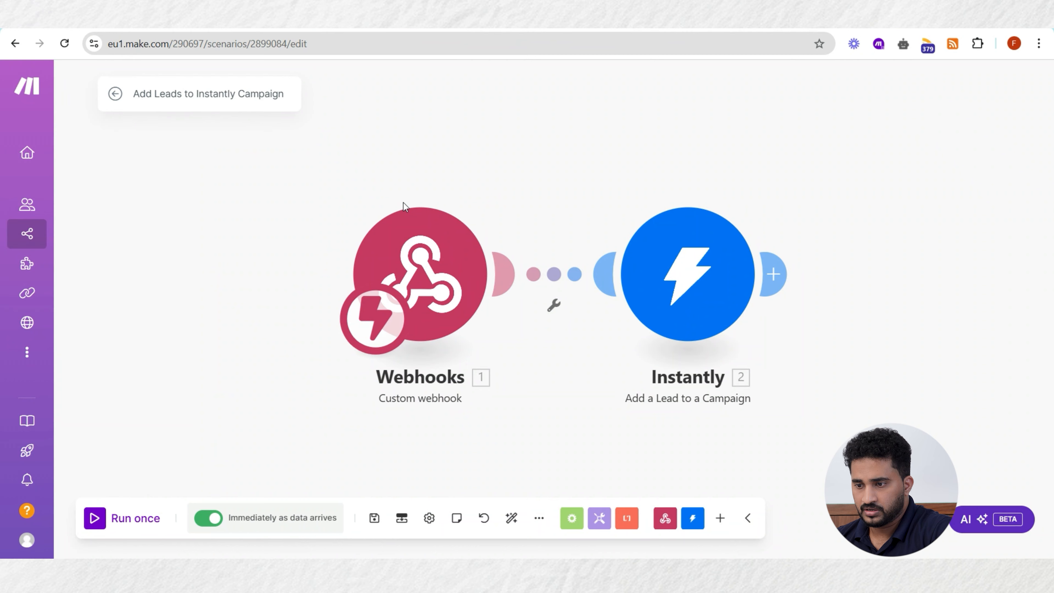
left_click(446, 296)
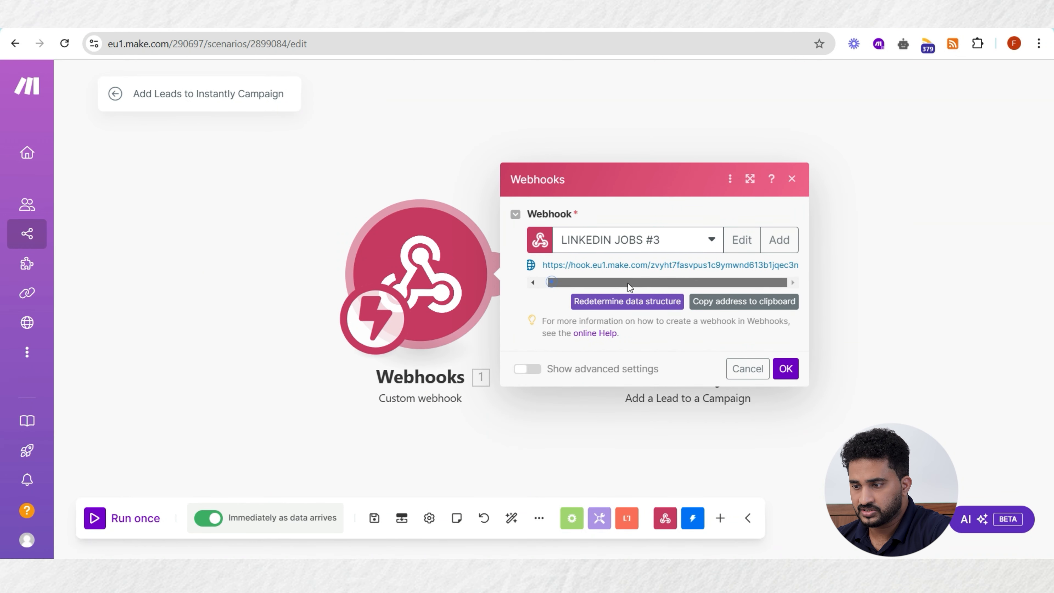
left_click(431, 19)
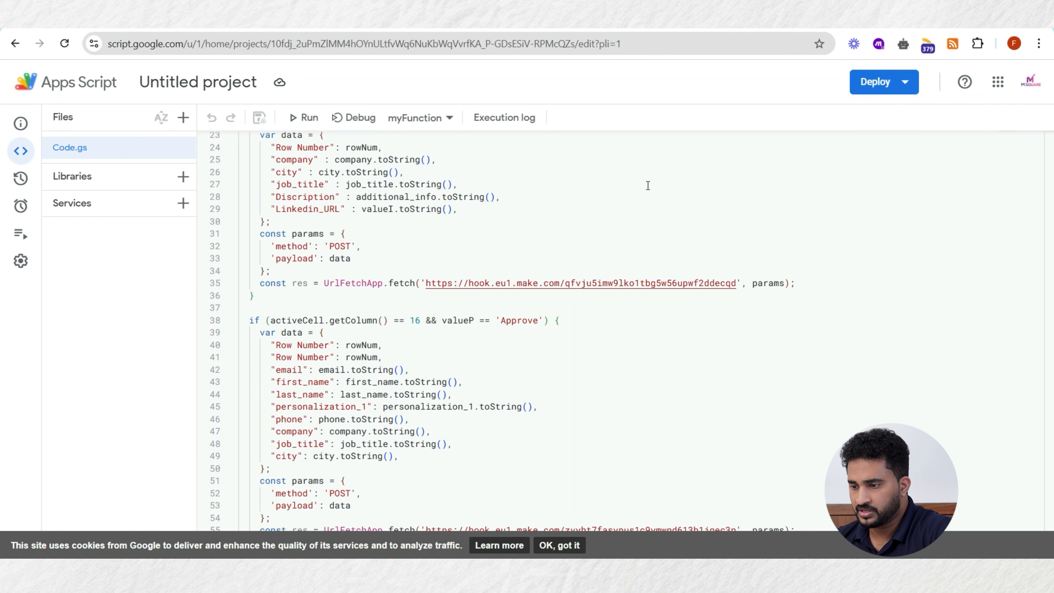
left_click(560, 545)
left_click(460, 531)
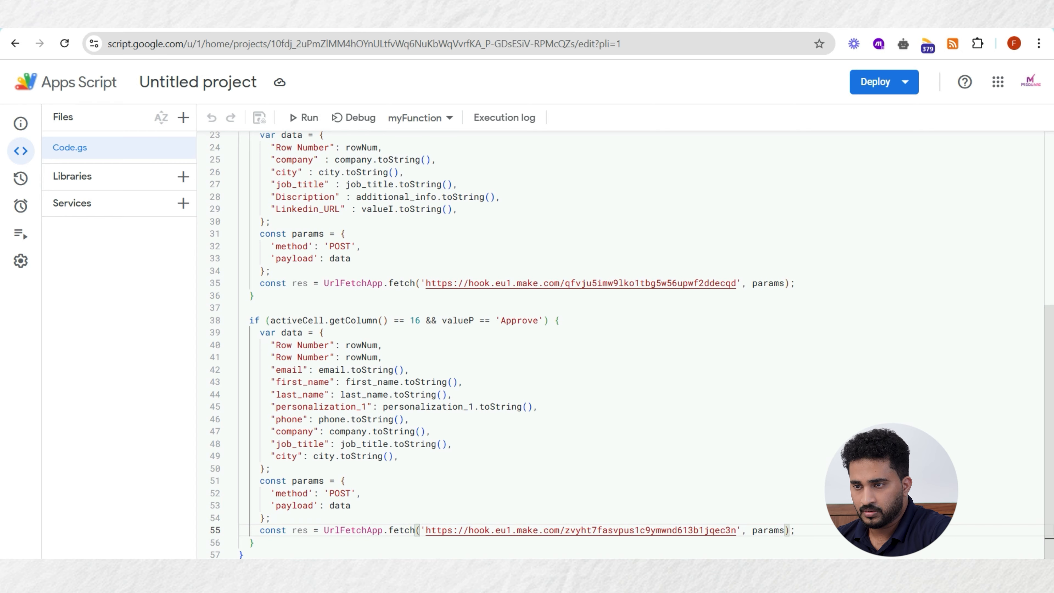
left_click(270, 17)
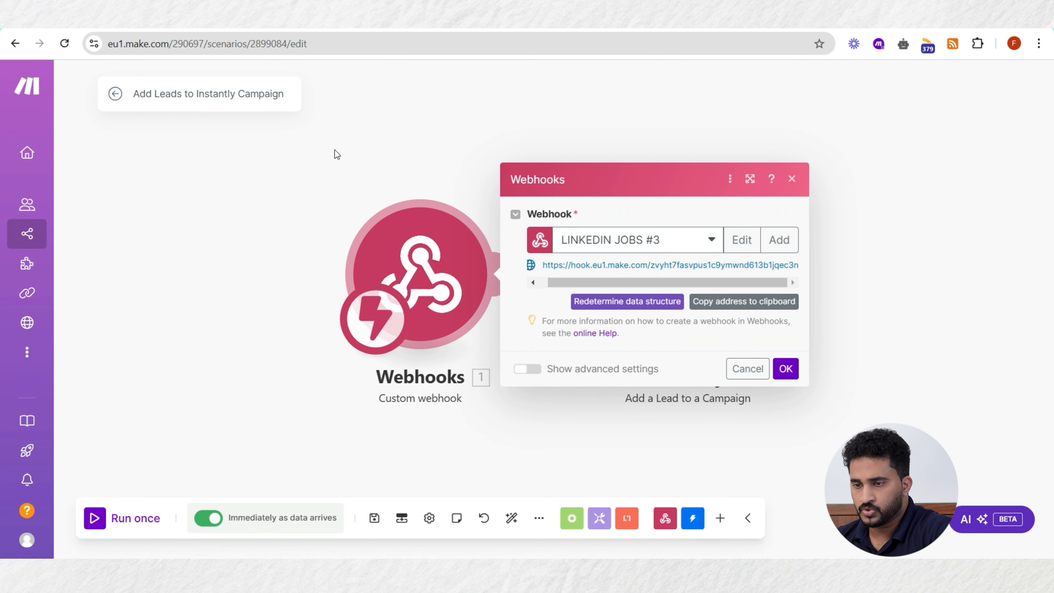
left_click(179, 17)
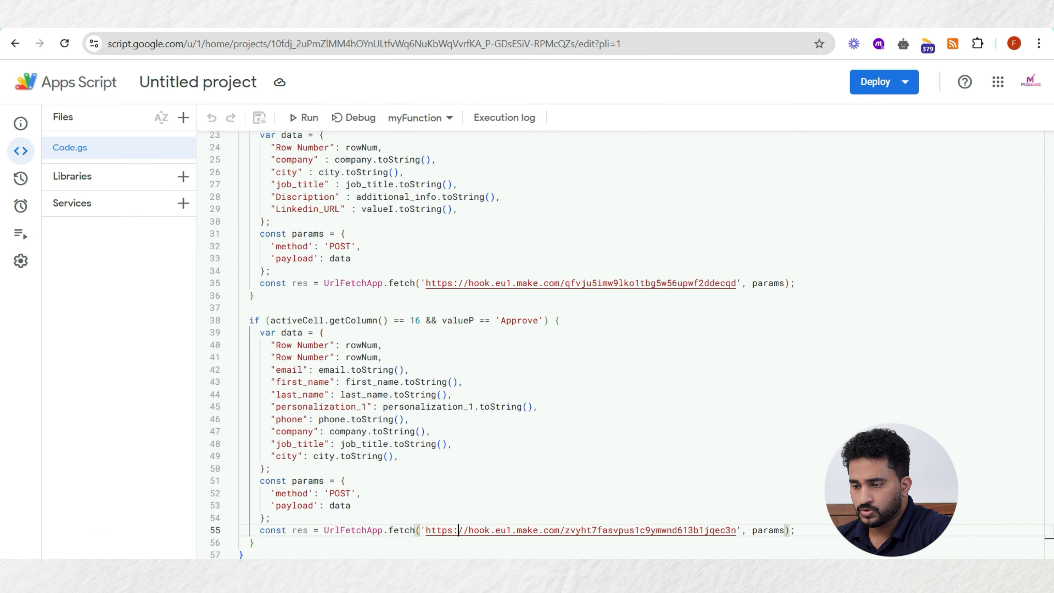
- Compare the getRange column numbers in Code.gs with the column order of the LINKEDIN JOBS sheet
scroll(464, 434, "up", 6)
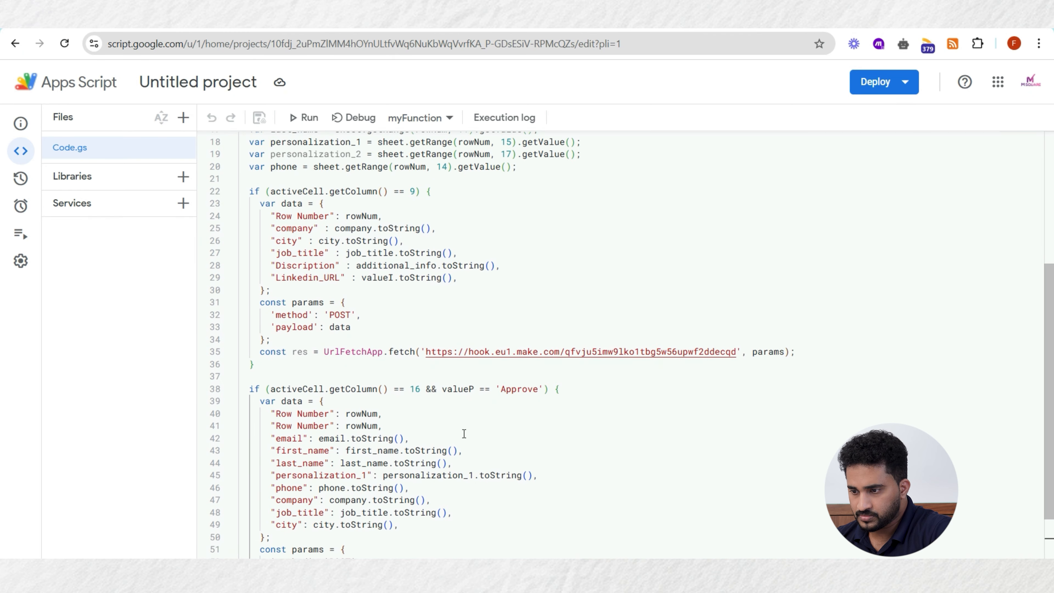
scroll(508, 265, "up", 2)
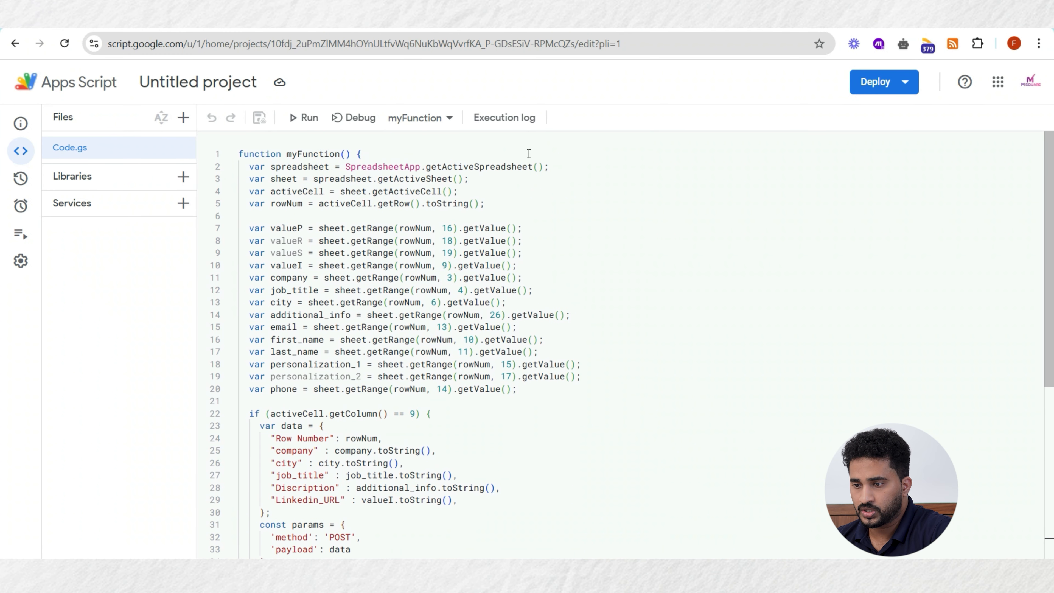
left_click(517, 18)
left_click(162, 337)
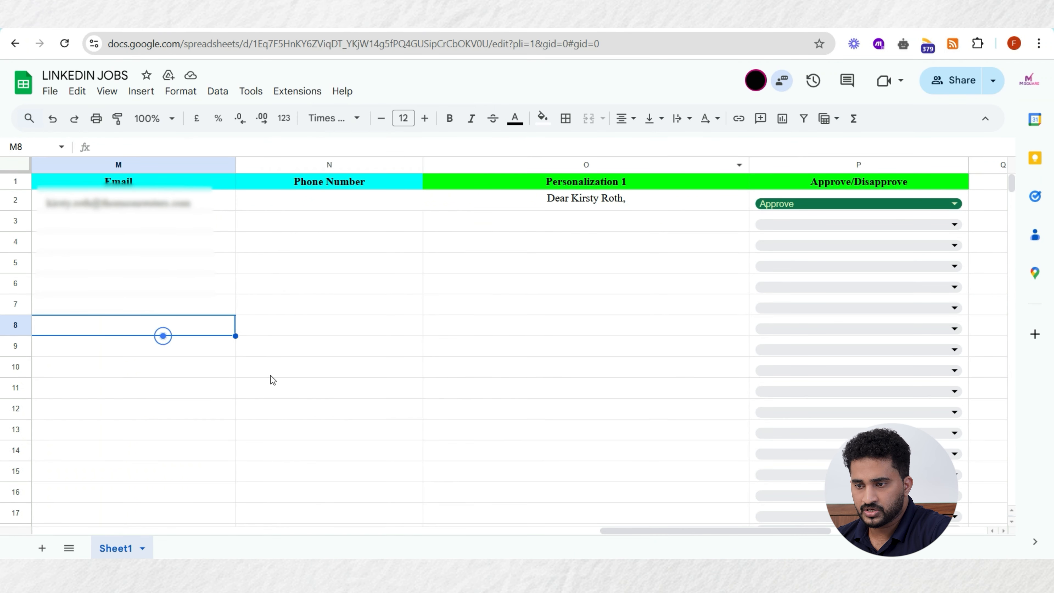
left_click_drag(609, 535, 43, 535)
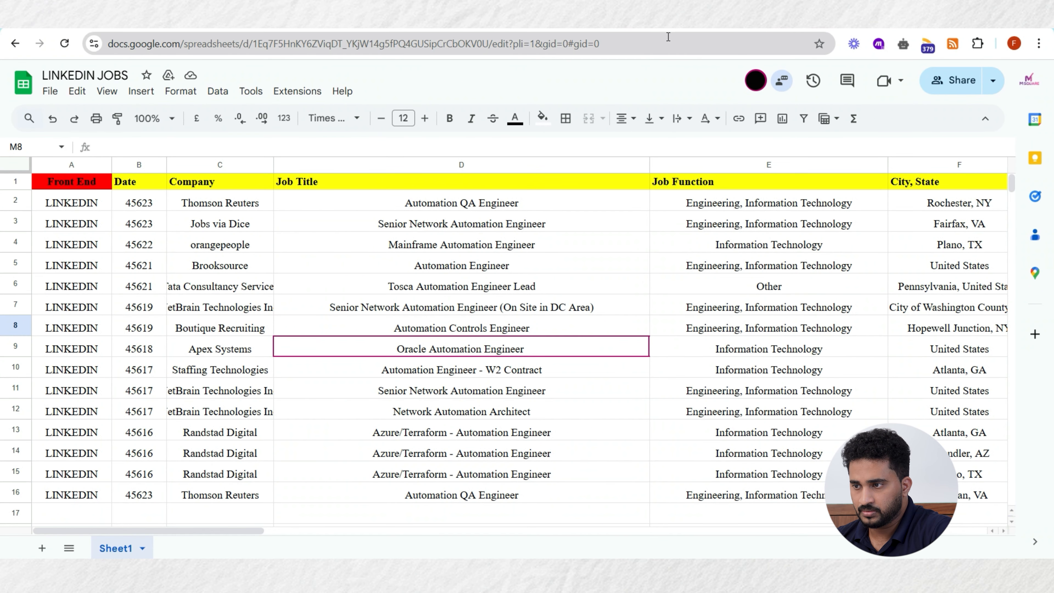
left_click(664, 20)
scroll(449, 418, "down", 1)
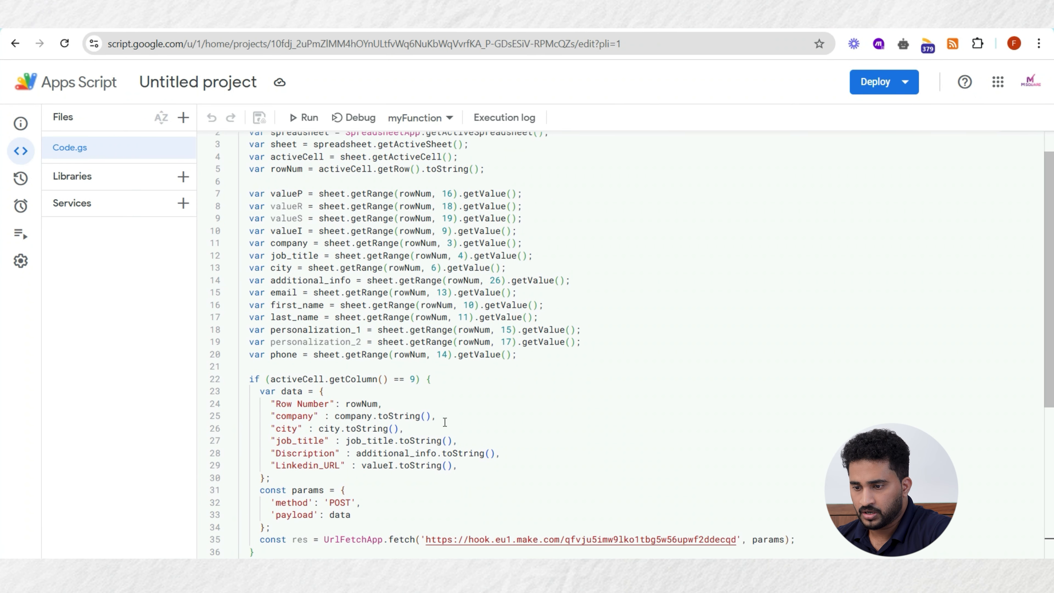
scroll(445, 422, "down", 1)
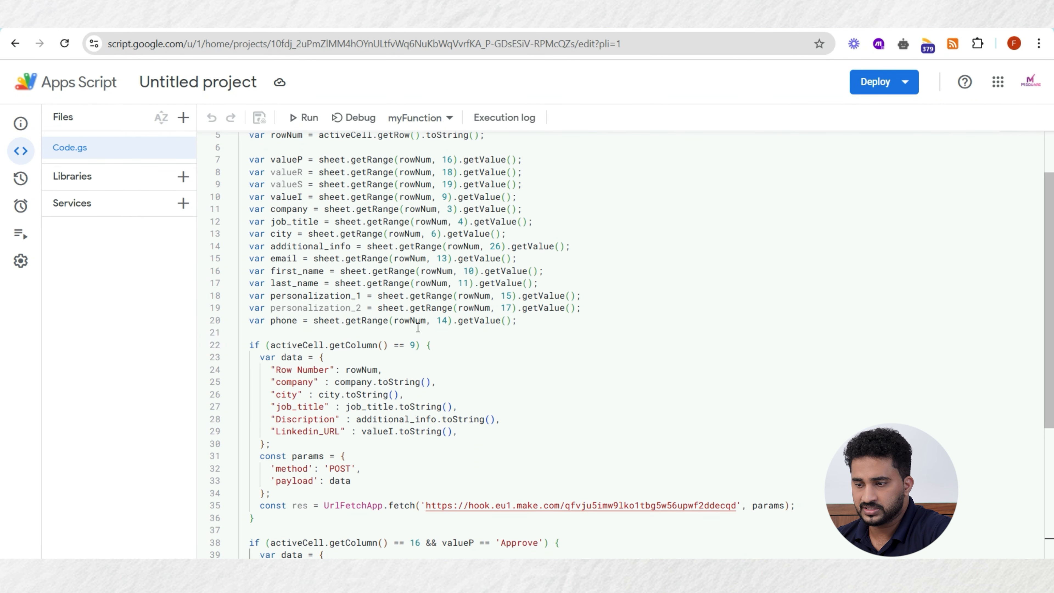
- Locate the sheet's LinkedIn URL column, and review the script's column 9 and column 16 Approve conditions in Code.gs
left_click(733, 21)
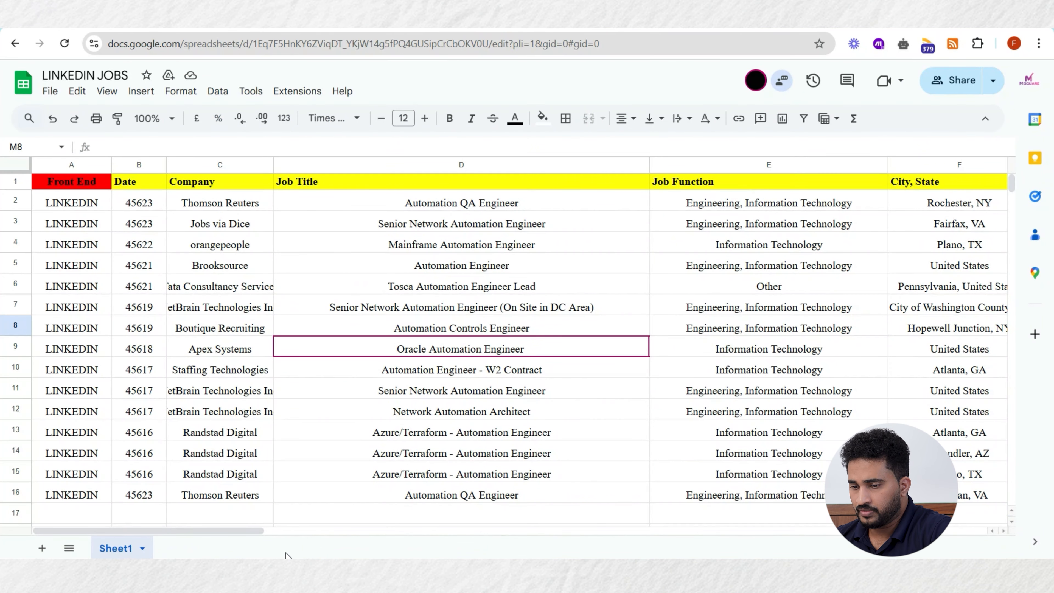
left_click_drag(232, 533, 481, 557)
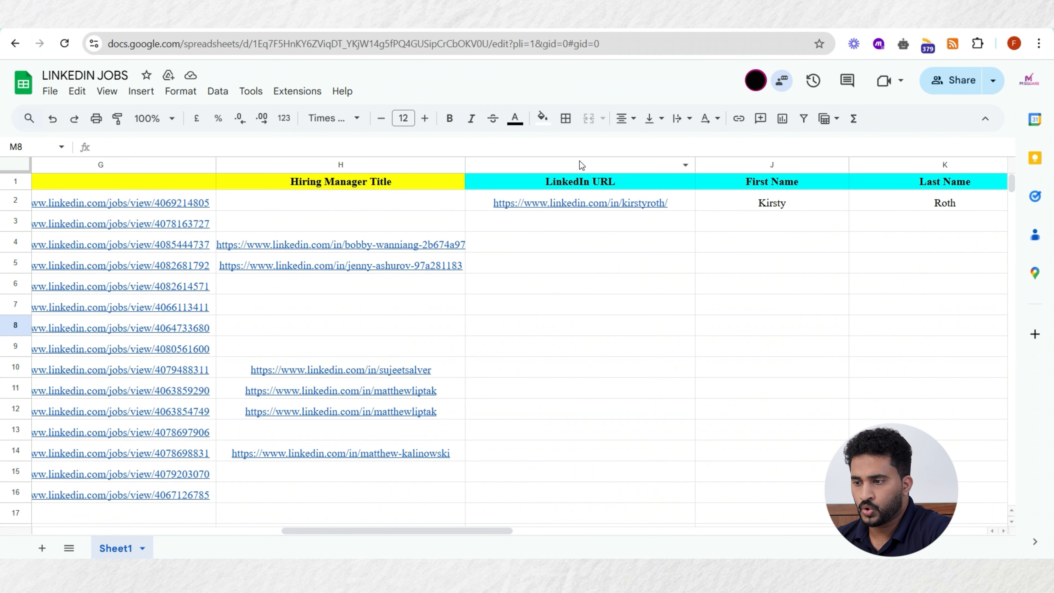
left_click(648, 30)
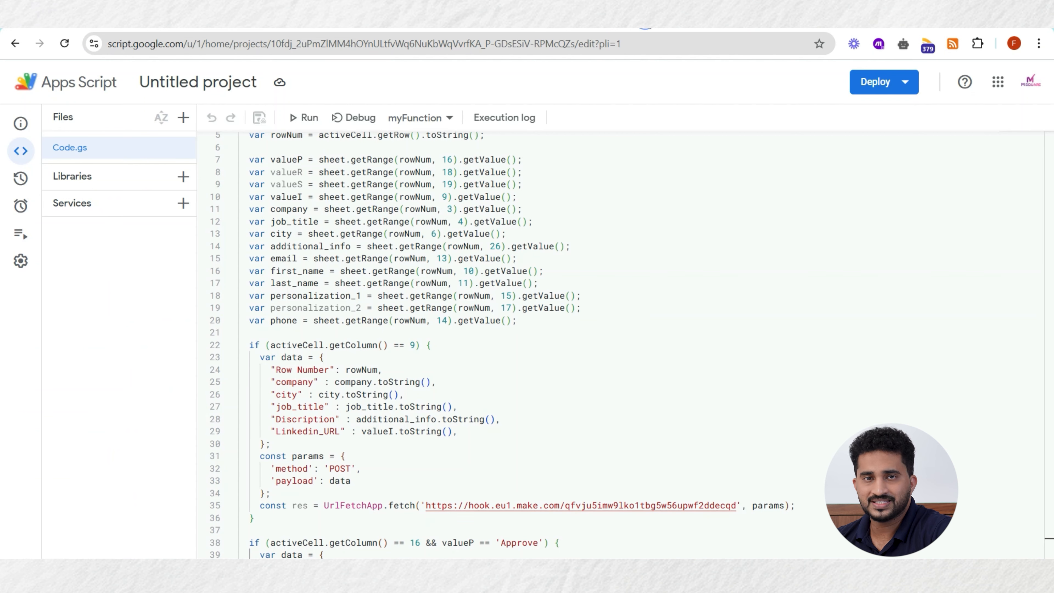
scroll(455, 411, "down", 5)
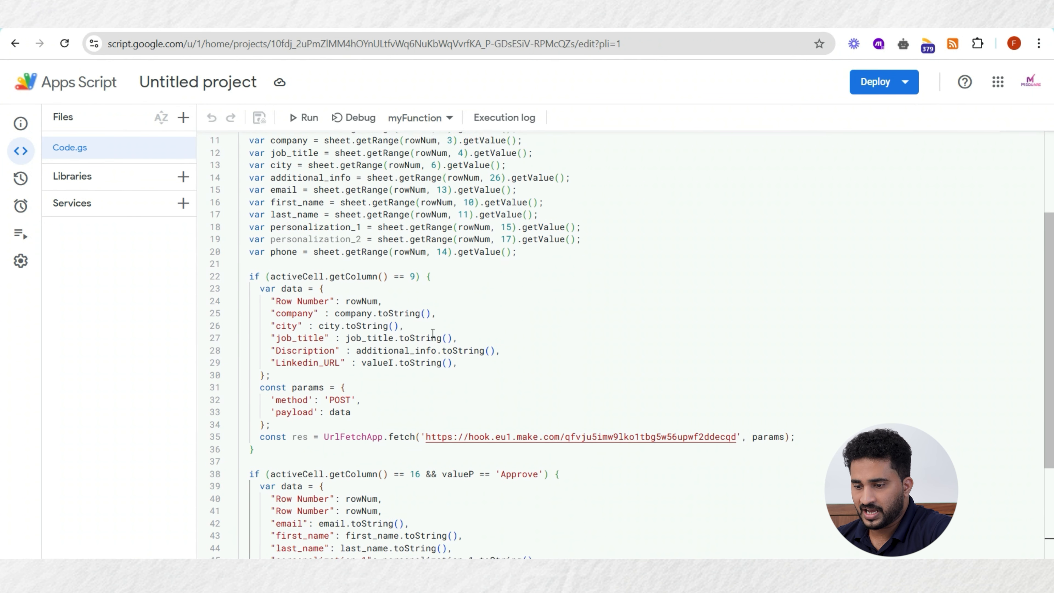
scroll(469, 330, "down", 1)
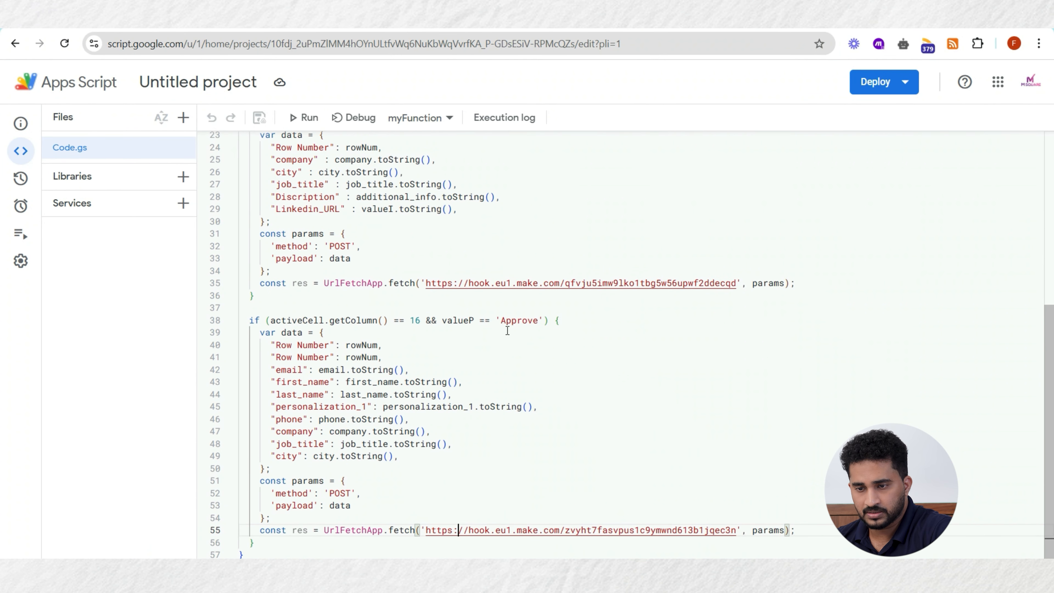
scroll(507, 330, "up", 6)
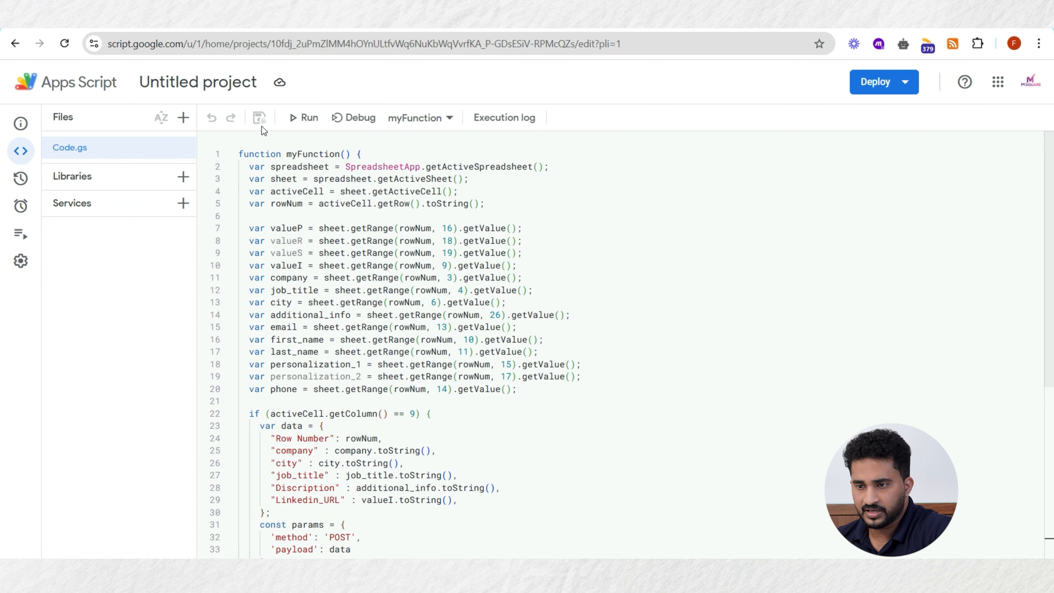
- Try to add a project trigger that runs myFunction from the Head deployment on the spreadsheet's On edit event
left_click(28, 208)
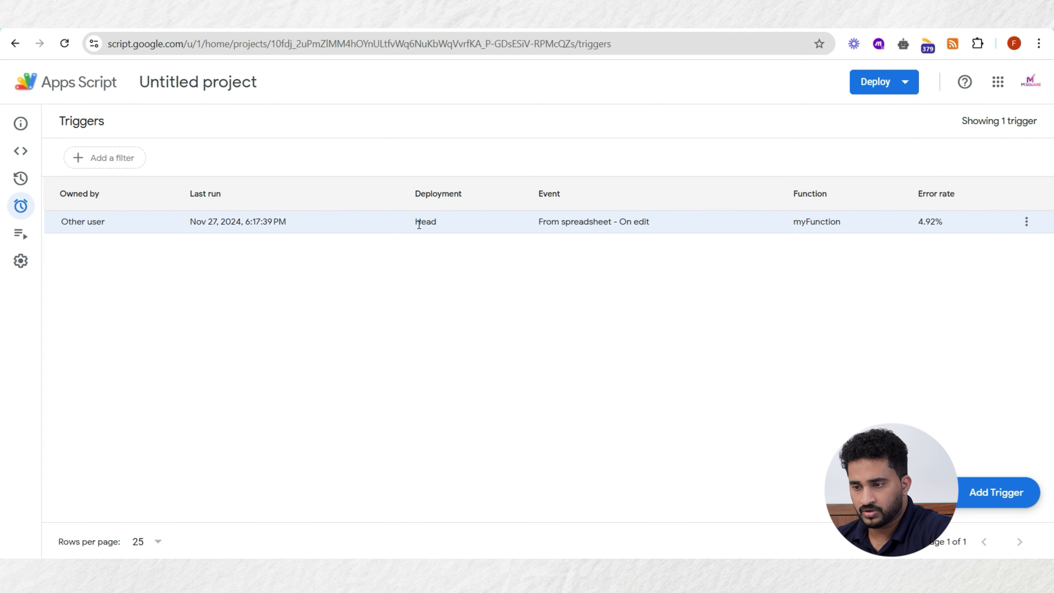
left_click(959, 486)
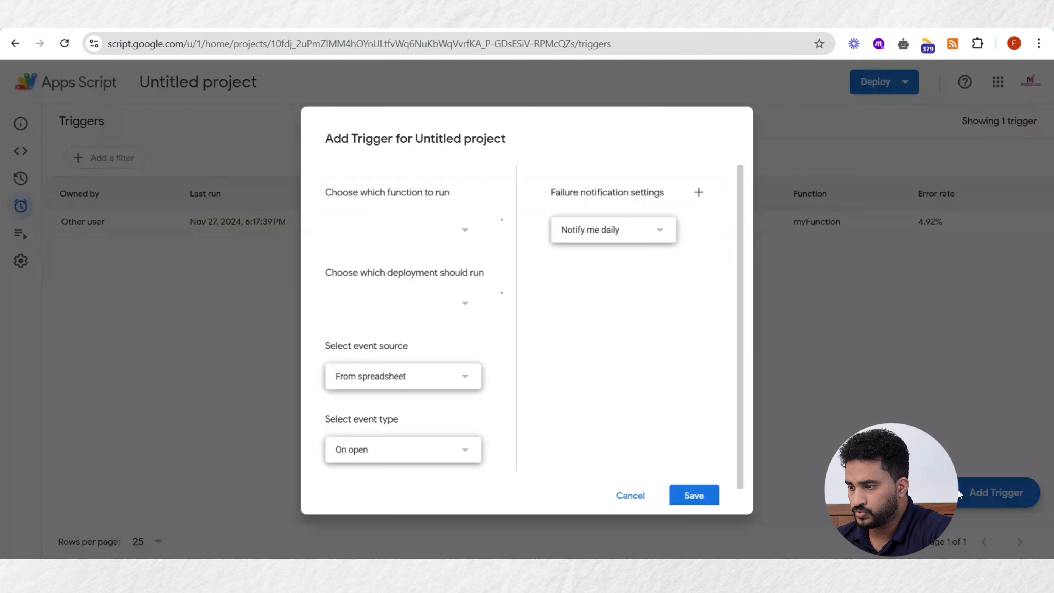
left_click(443, 220)
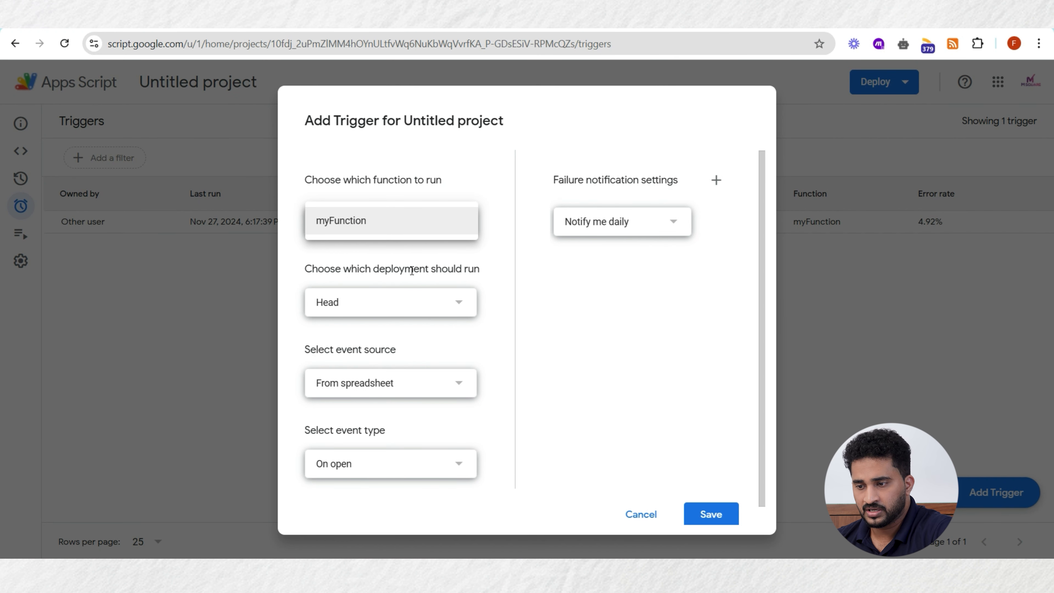
left_click(385, 307)
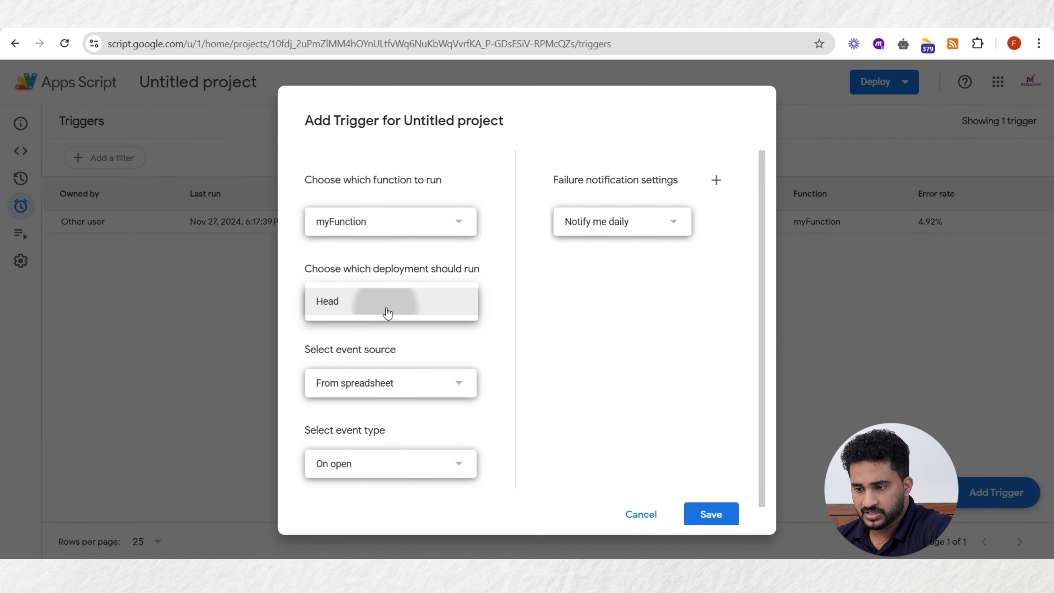
left_click(398, 396)
left_click(402, 383)
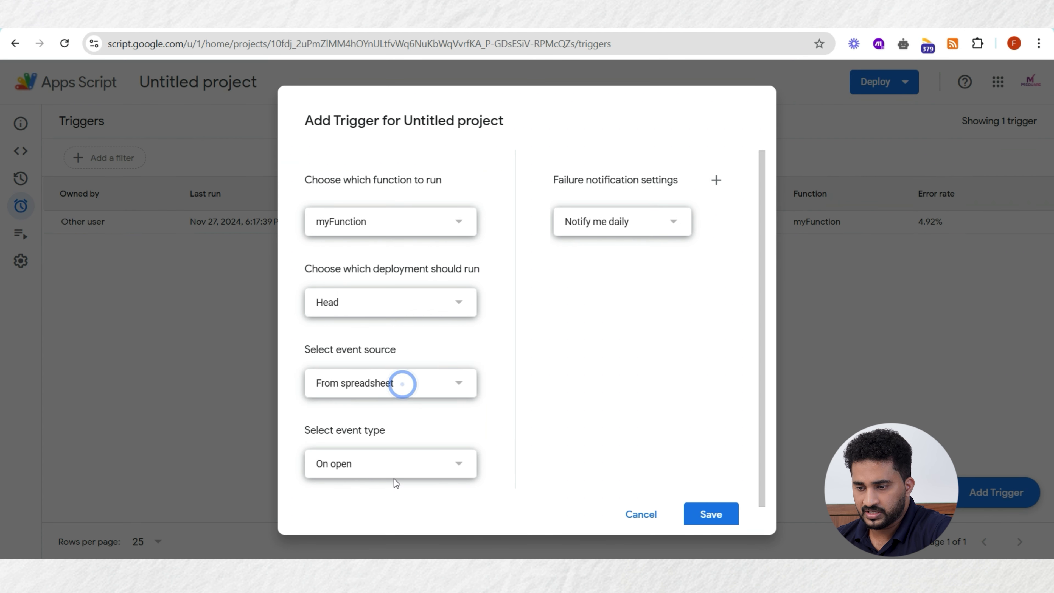
left_click(396, 468)
left_click(359, 472)
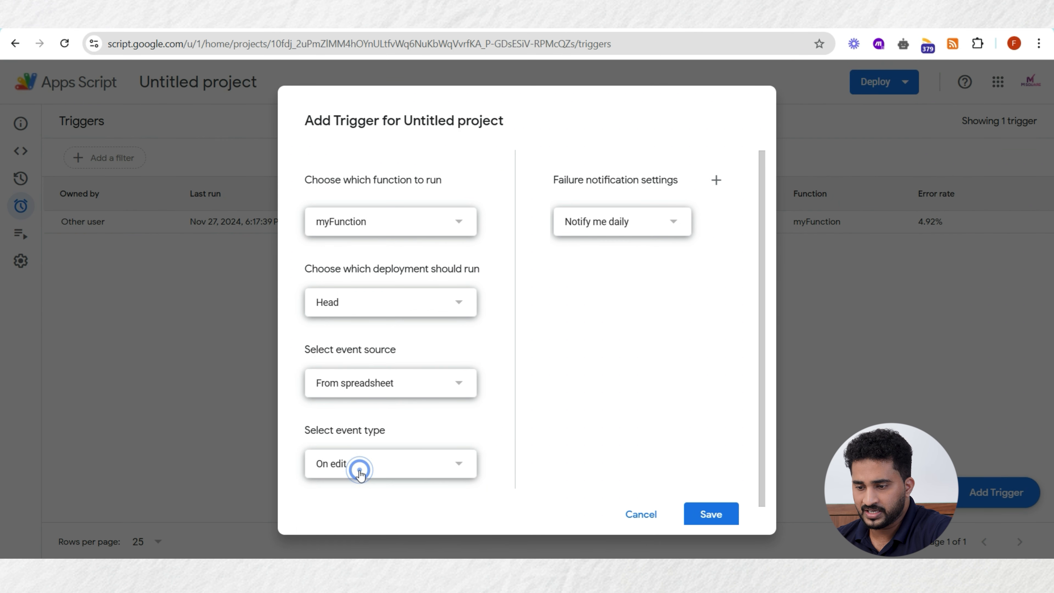
scroll(567, 322, "down", 1)
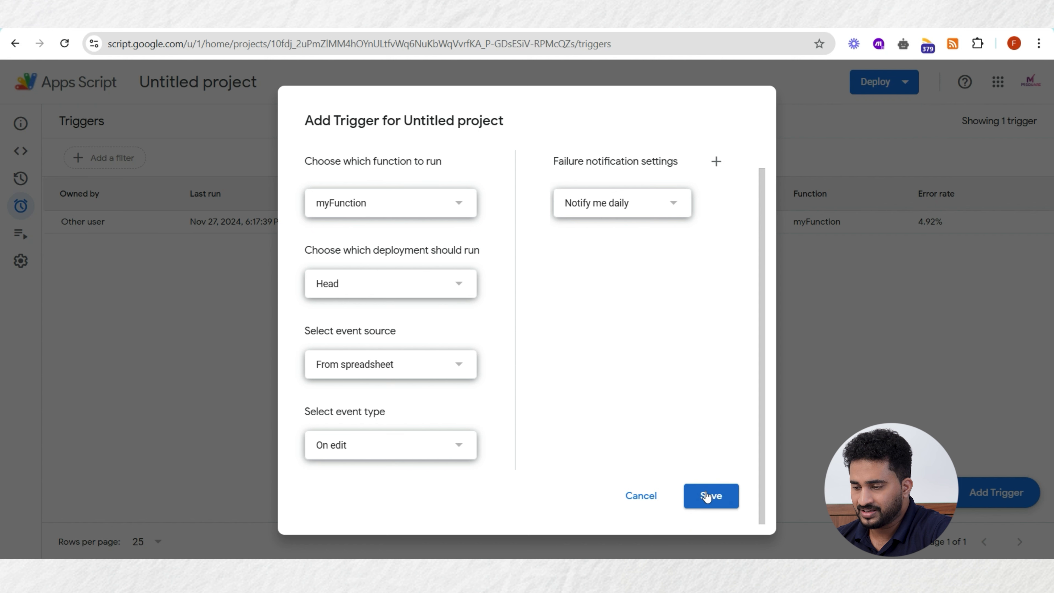
left_click(707, 496)
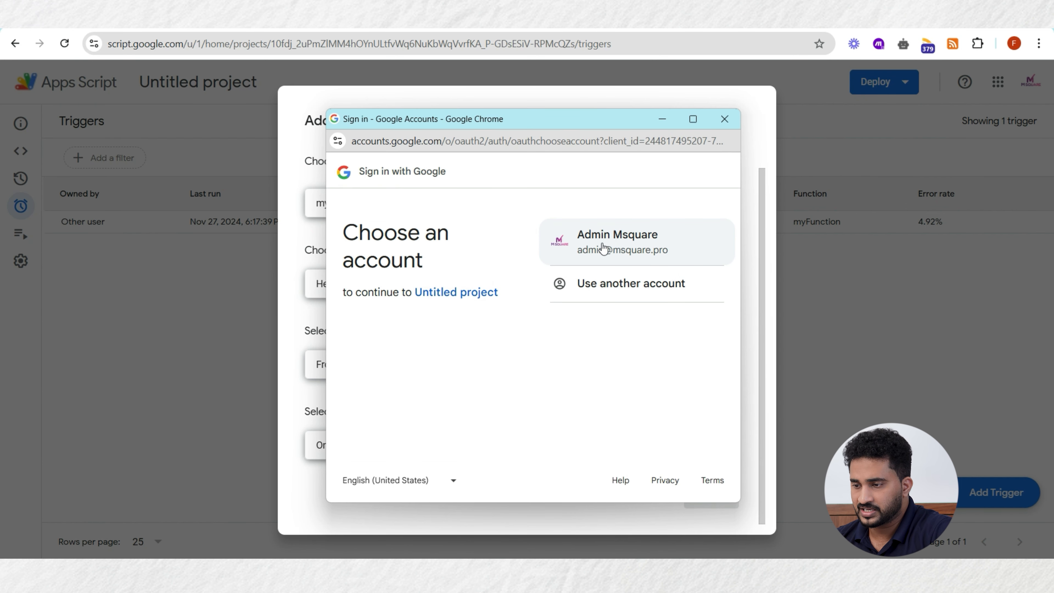
left_click(725, 121)
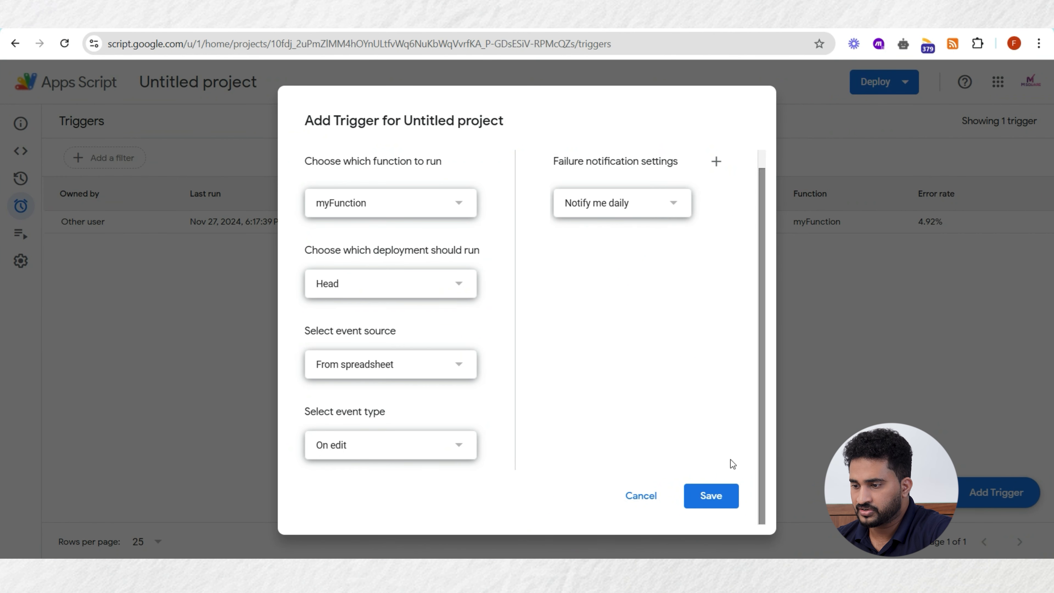
left_click(641, 495)
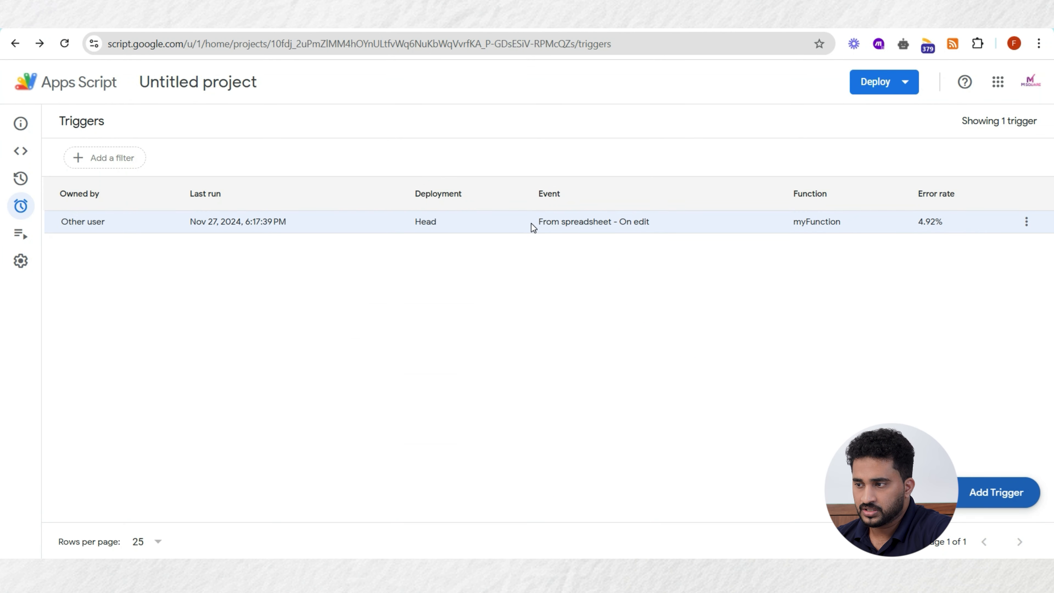
- Look at the script's project history, and switch to Make's LinkedIn Job Scraping to Google Sheet scenario
left_click(21, 179)
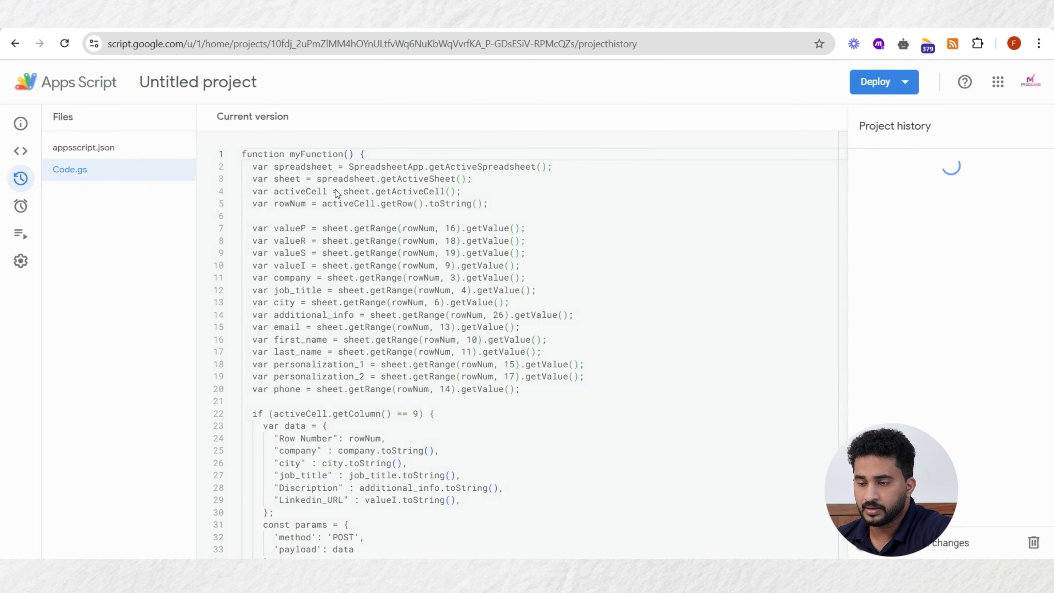
mouse_move(25, 155)
left_click(63, 159)
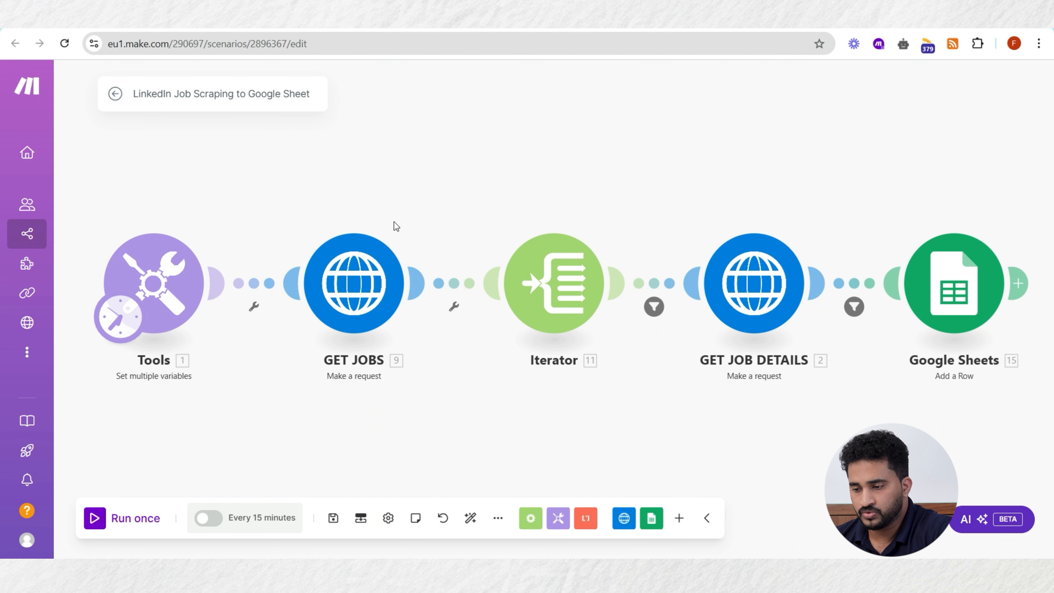
- Show where a blueprint JSON file is imported into the LinkedIn Job Scraping to Google Sheet scenario, without choosing a file
mouse_move(73, 228)
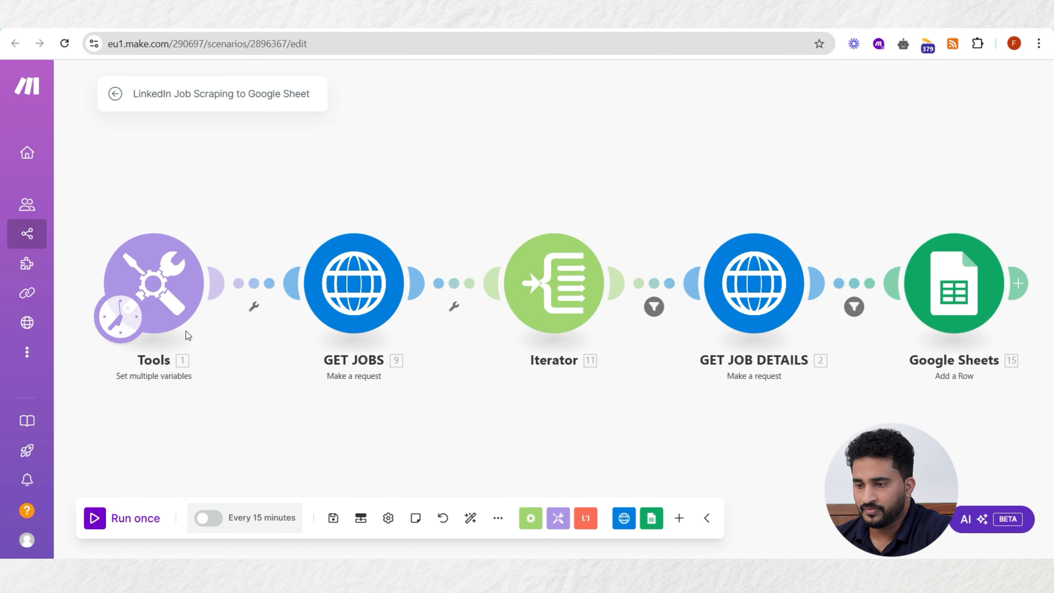
left_click(498, 518)
left_click(467, 498)
left_click(430, 315)
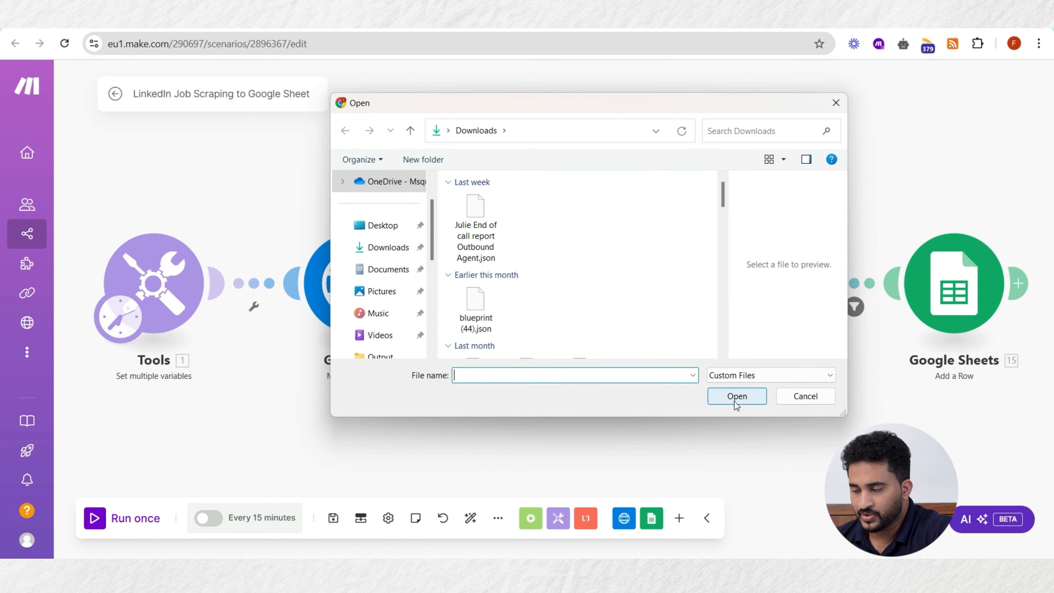
left_click(785, 396)
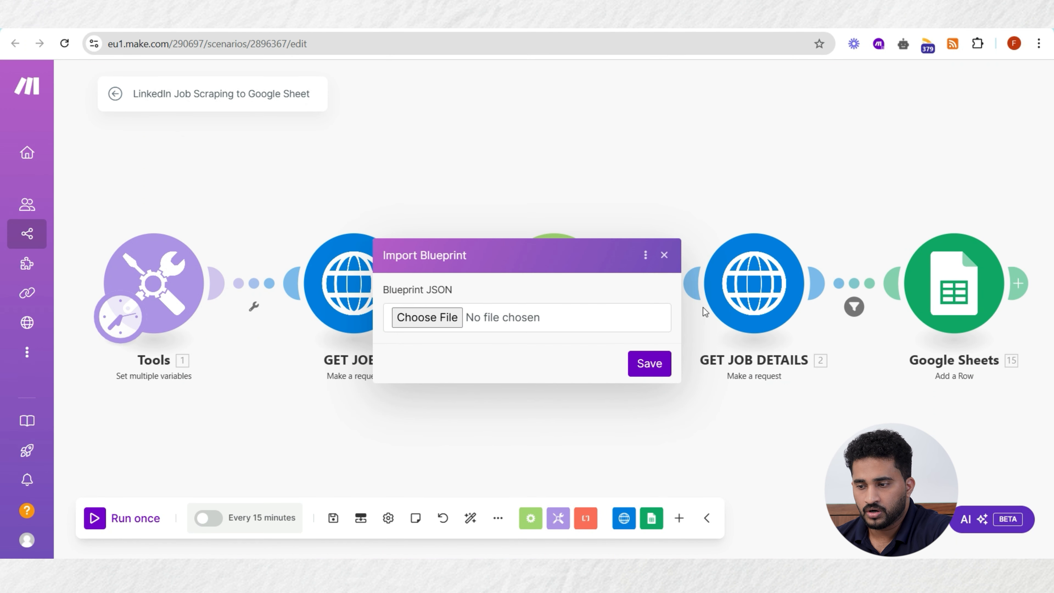
left_click(665, 255)
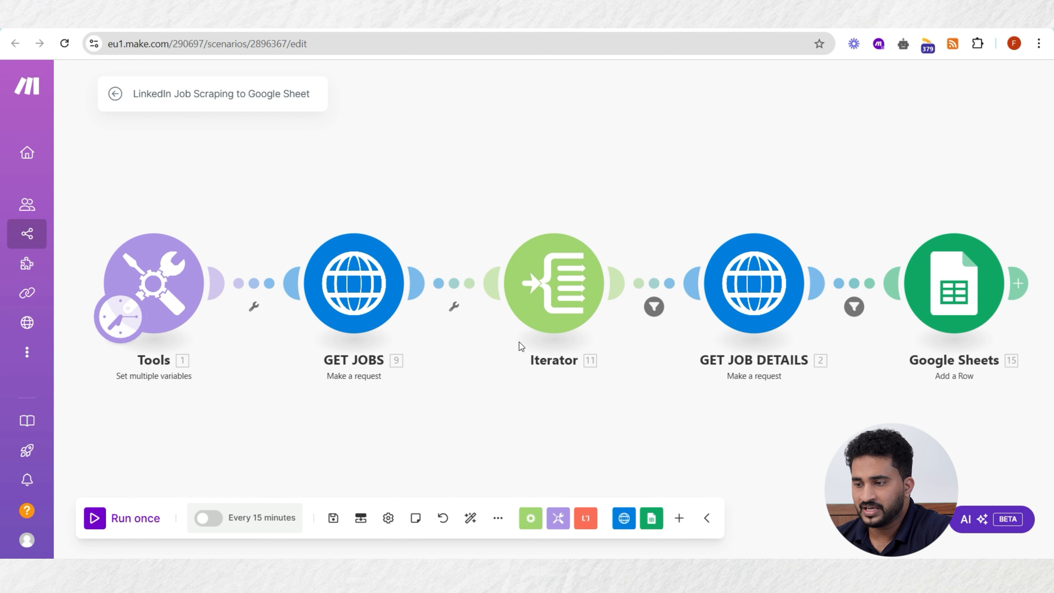
- Review the RapidAPI headers in the GET JOBS request, and check the GET JOB DETAILS module
left_click(354, 282)
scroll(518, 436, "down", 3)
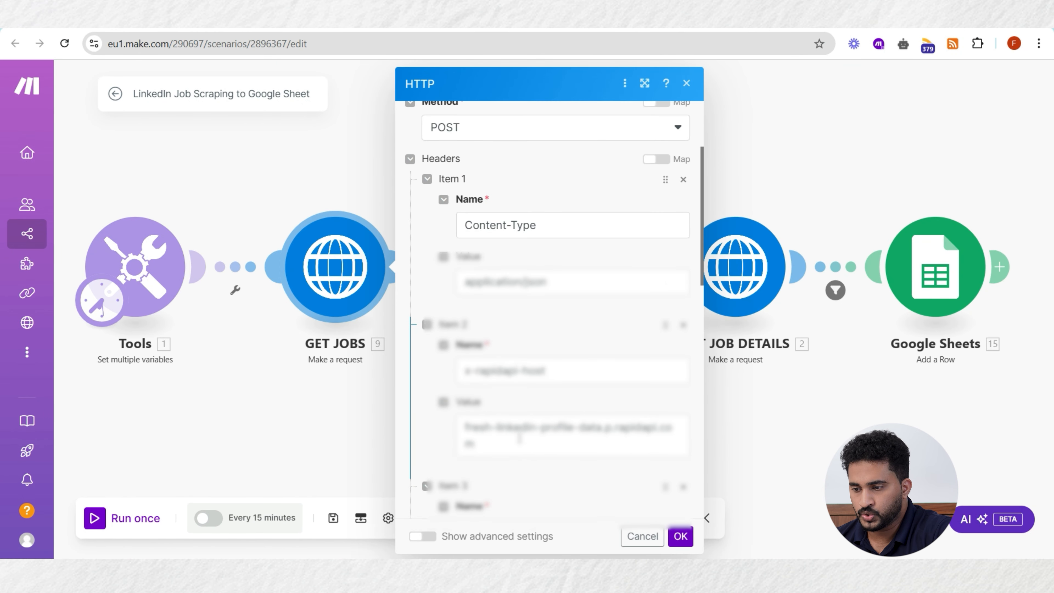
scroll(520, 439, "down", 3)
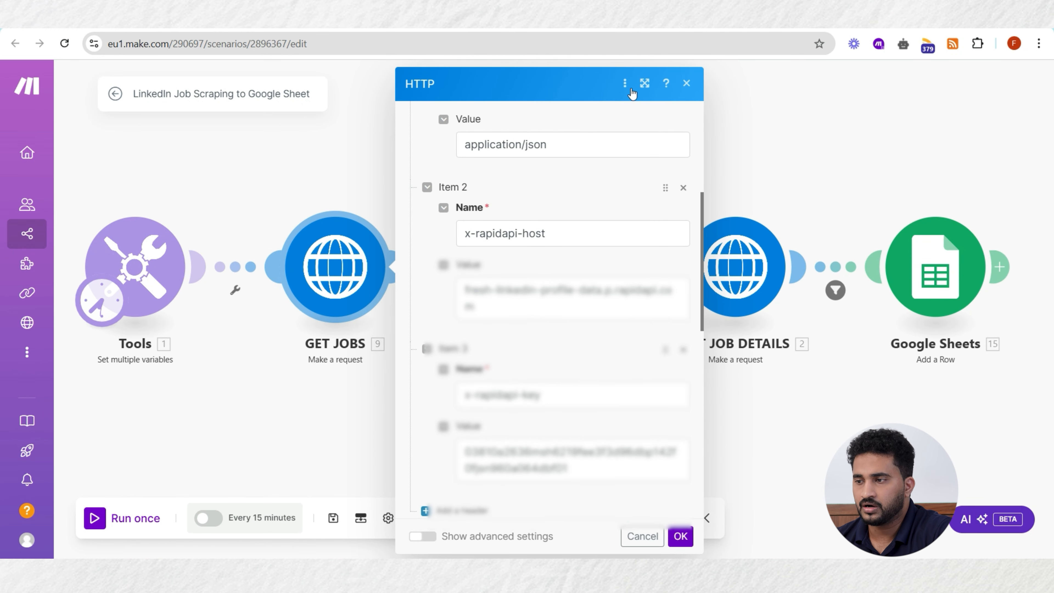
left_click(856, 168)
left_click(755, 263)
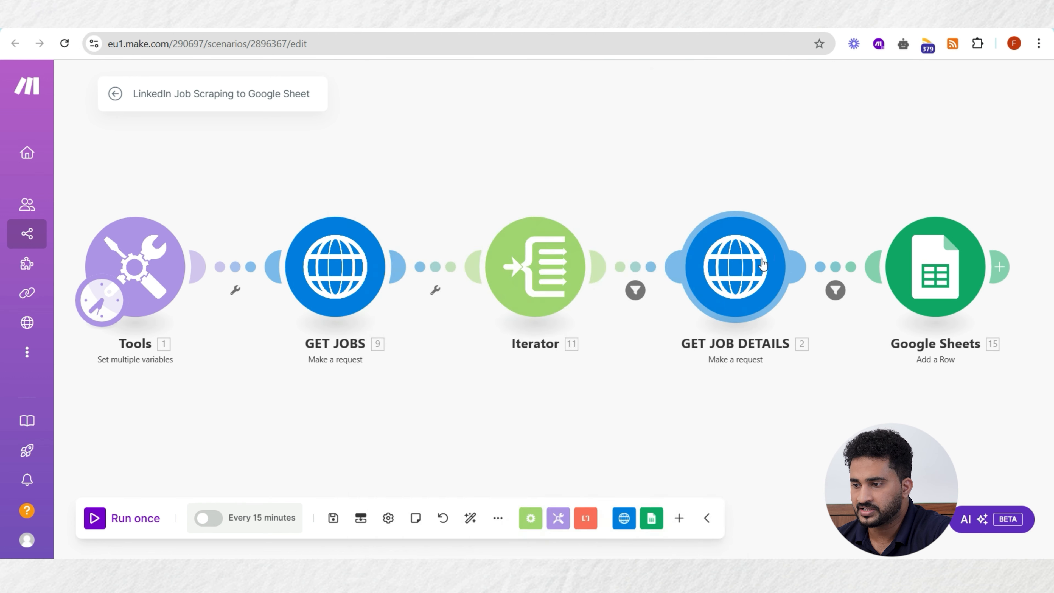
left_click(812, 171)
- Review the spreadsheet ID, sheet name and column mappings in the Google Sheets Add a Row module
left_click(945, 257)
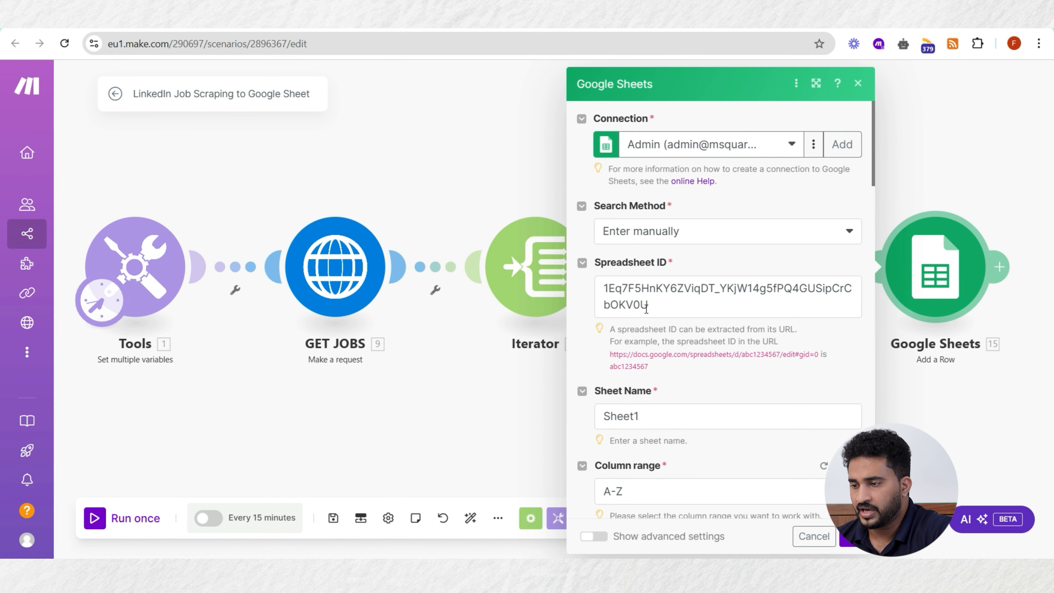
scroll(648, 300, "down", 8)
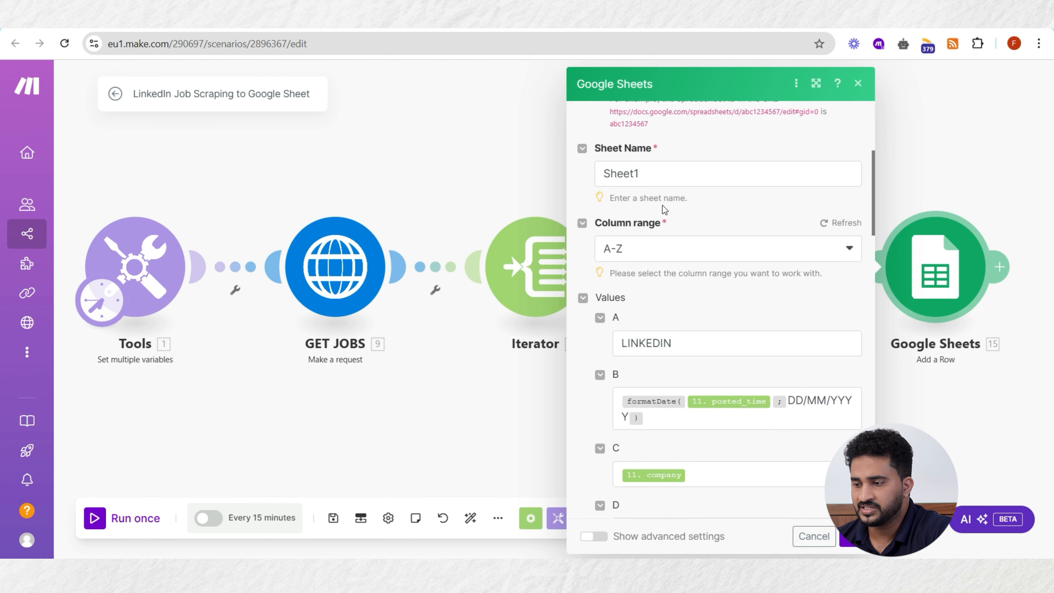
scroll(765, 285, "up", 8)
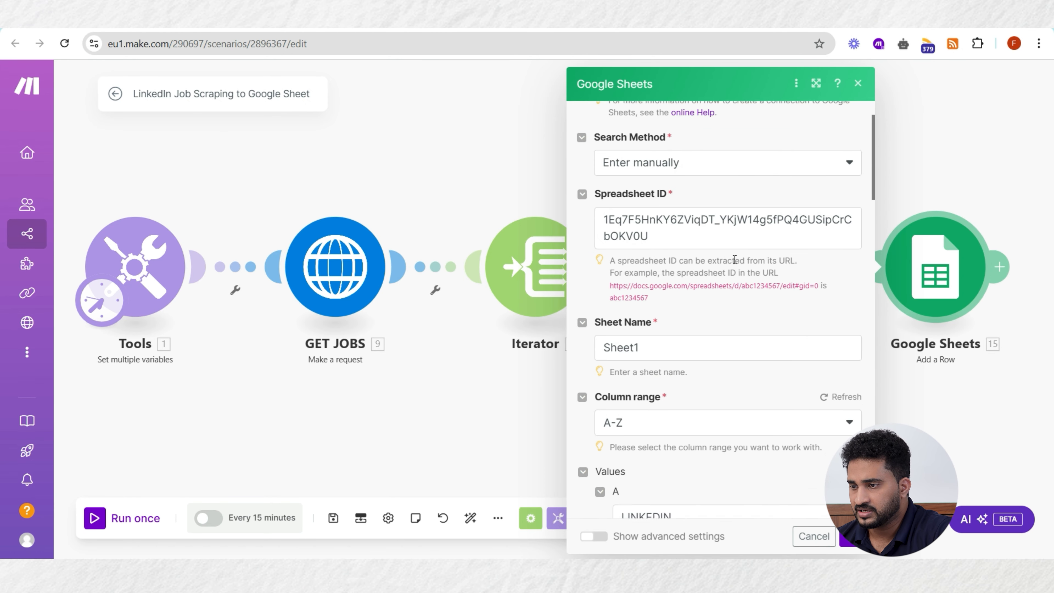
- Show where a blueprint JSON file is imported into the Apollo Decision Maker Details & Draft Email scenario, without choosing a file
left_click(486, 147)
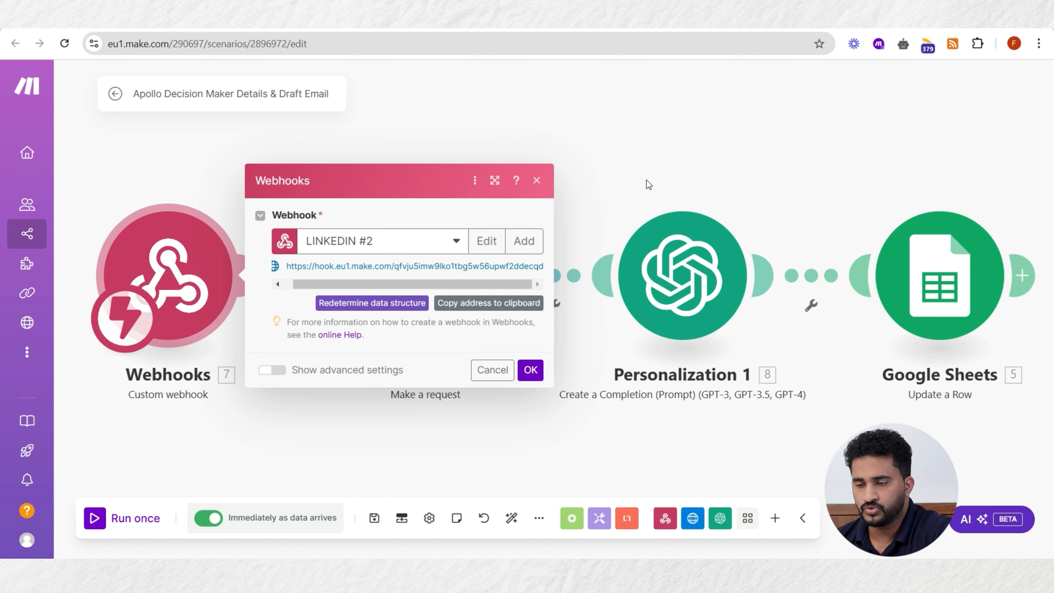
left_click(697, 204)
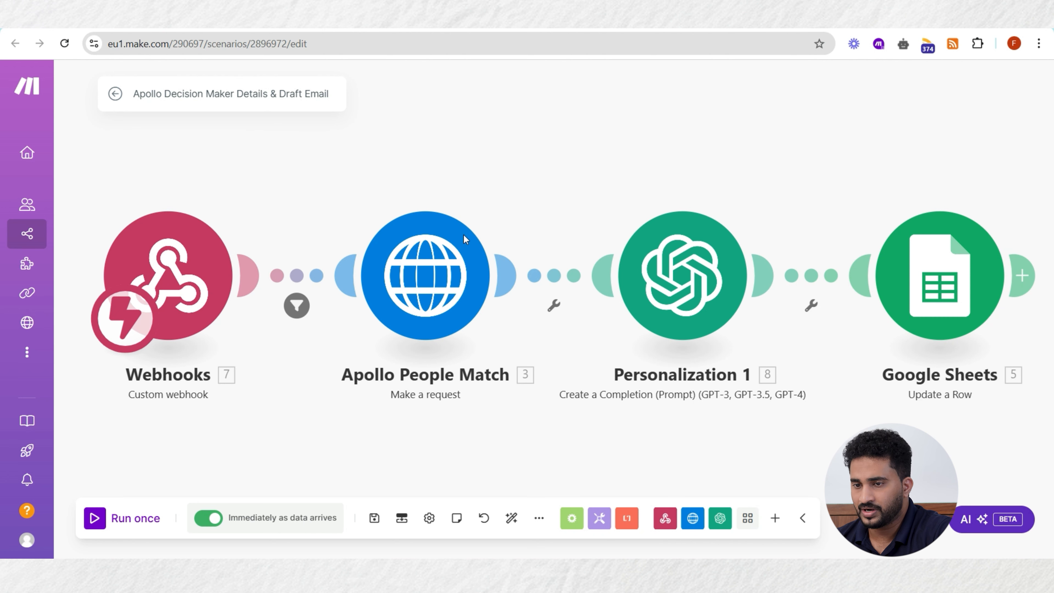
left_click(539, 518)
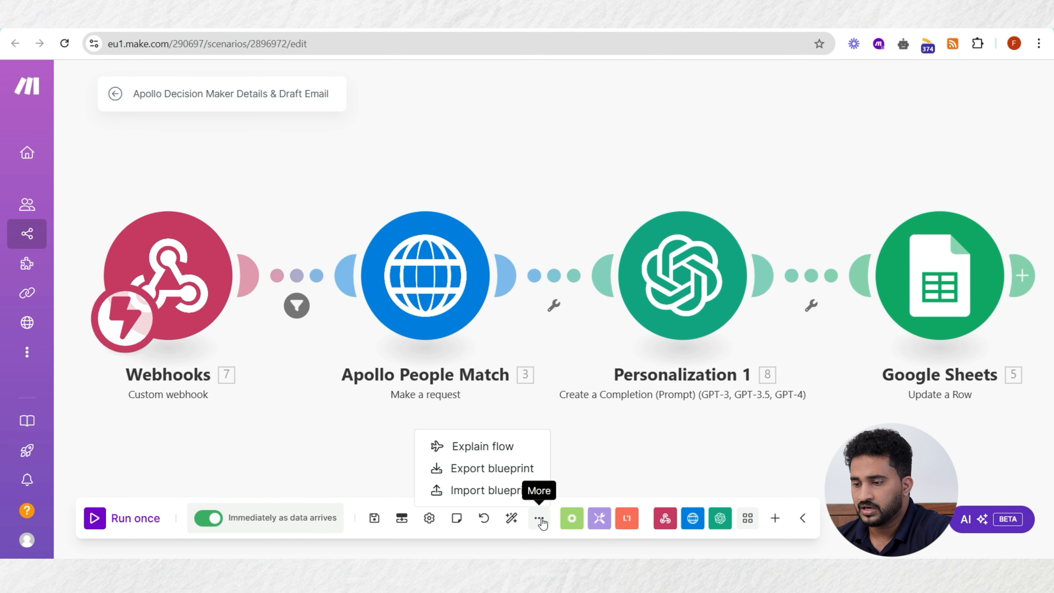
left_click(493, 491)
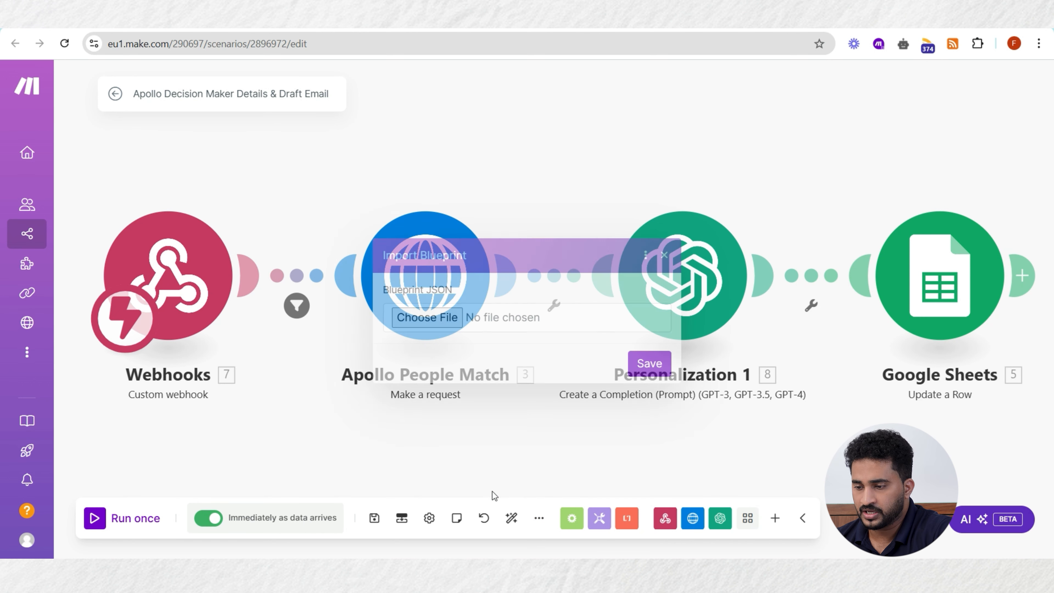
left_click(454, 319)
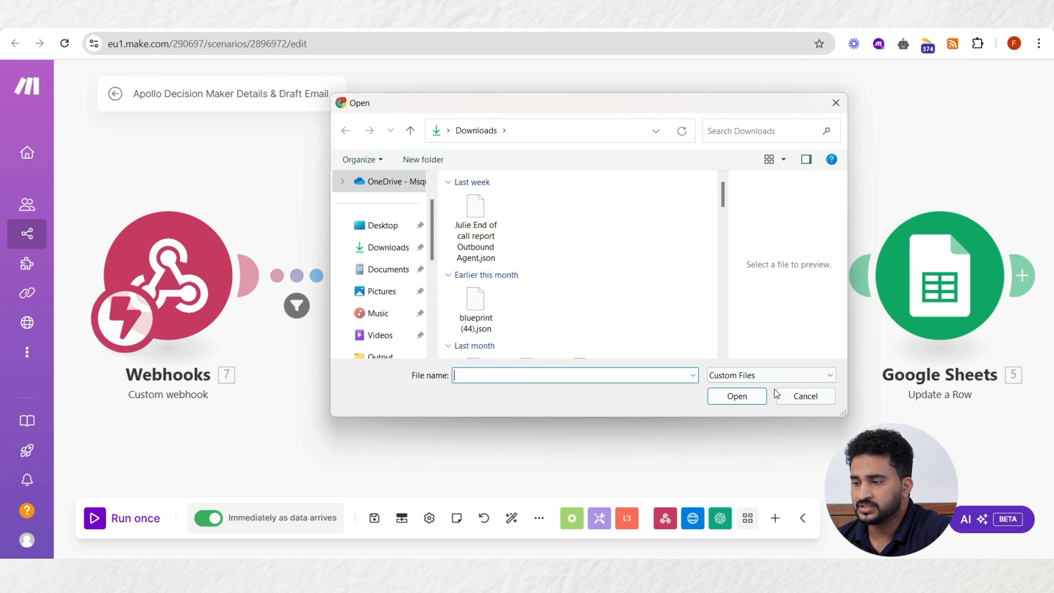
left_click(802, 396)
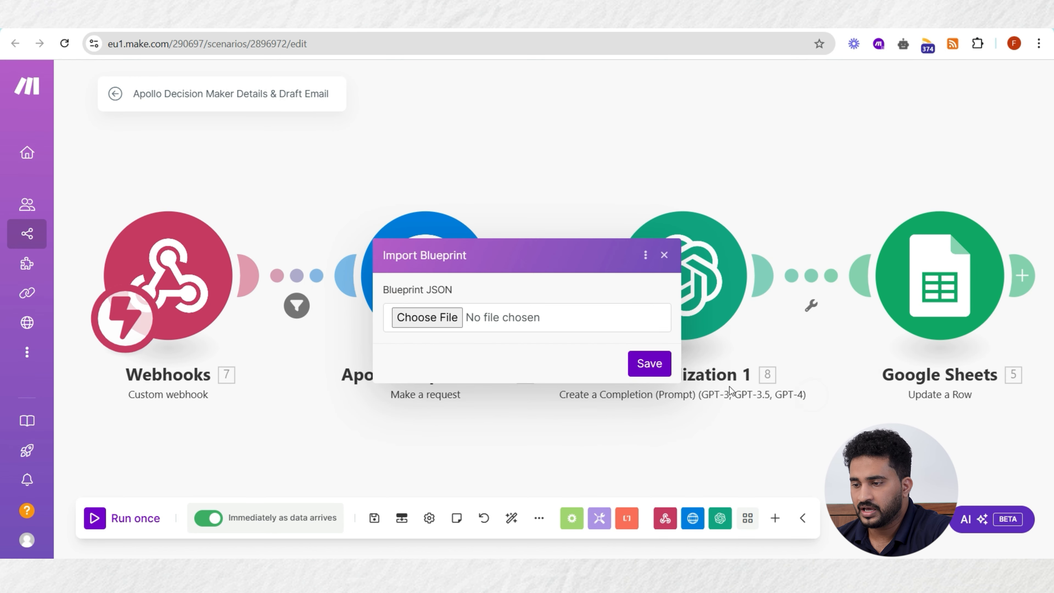
left_click(664, 255)
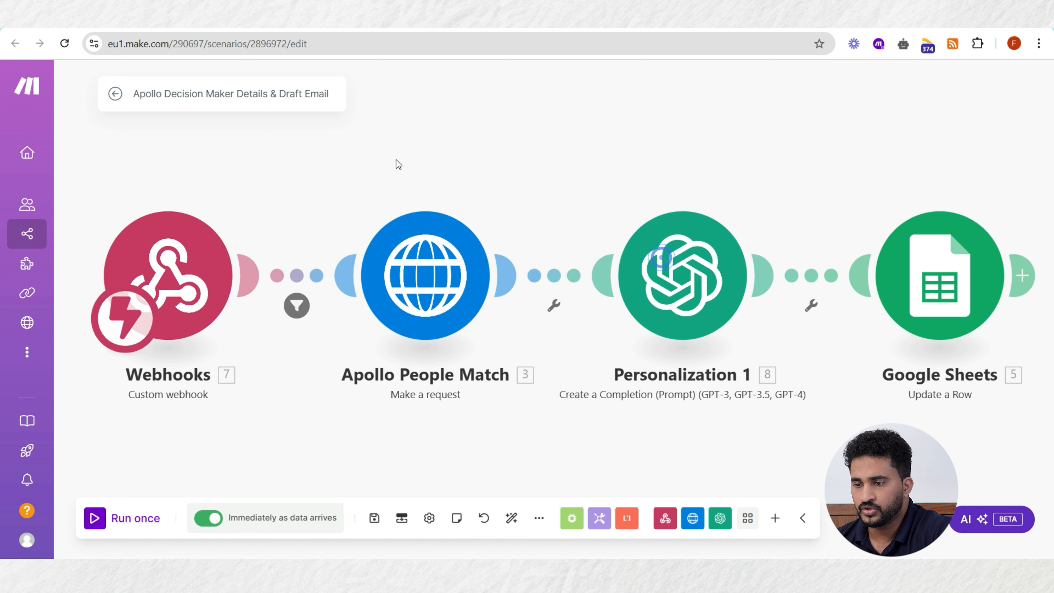
- Examine the Apollo People Match request's address, method and headers, including its API key header
left_click(432, 259)
scroll(623, 353, "down", 2)
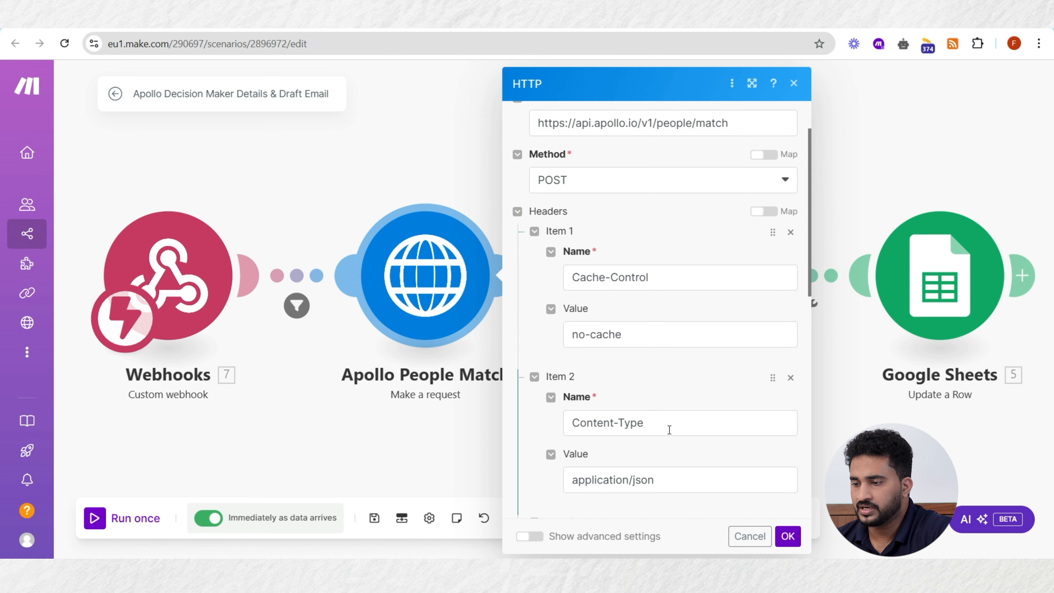
scroll(665, 504, "down", 6)
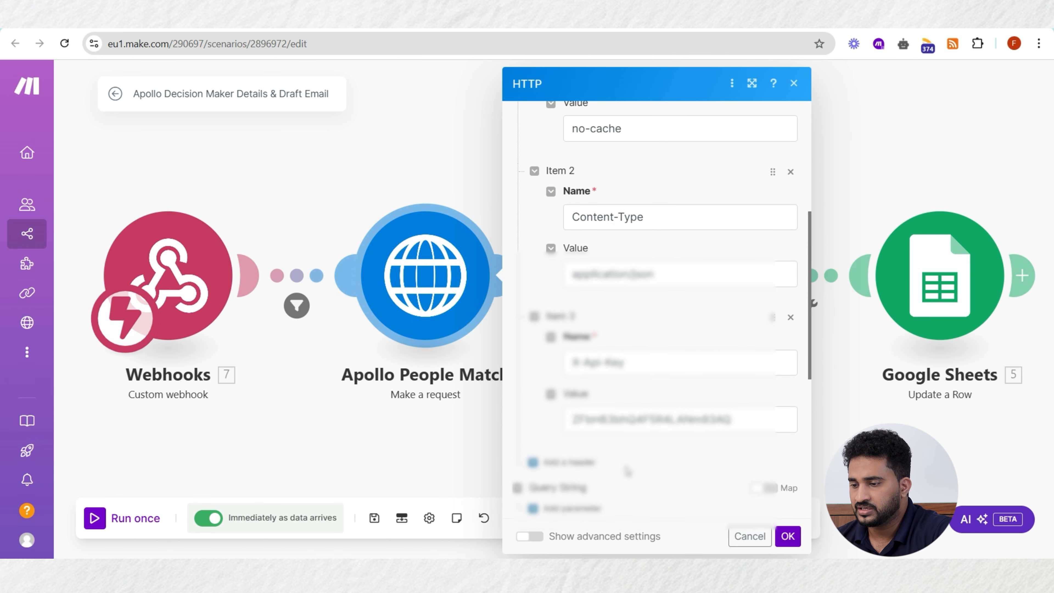
scroll(673, 448, "down", 2)
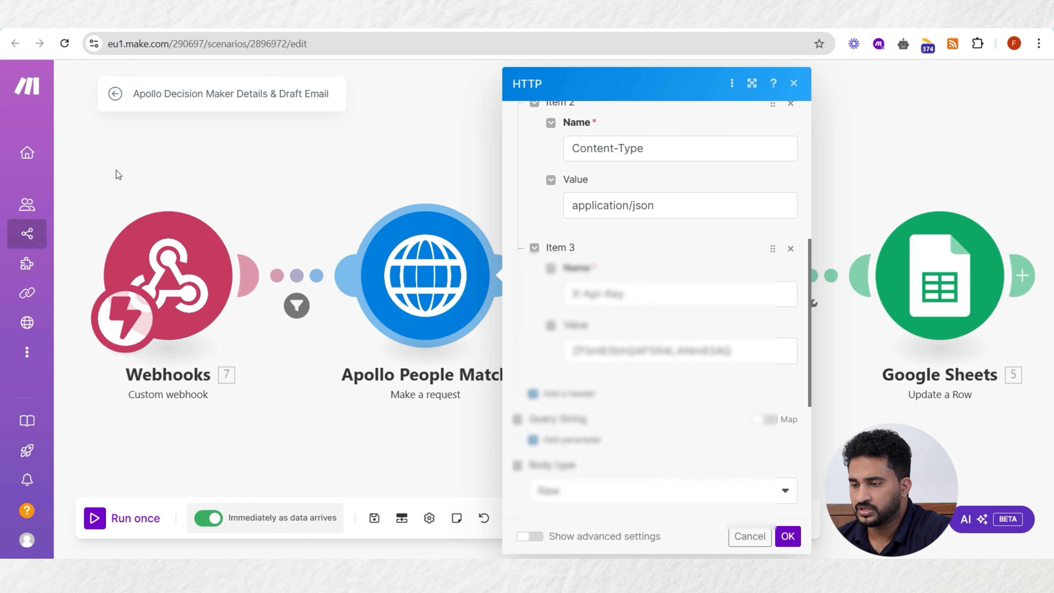
- Check the LINKEDIN #2 address in the Webhooks module, and the OpenAI connection and model in Personalization 1
left_click(122, 221)
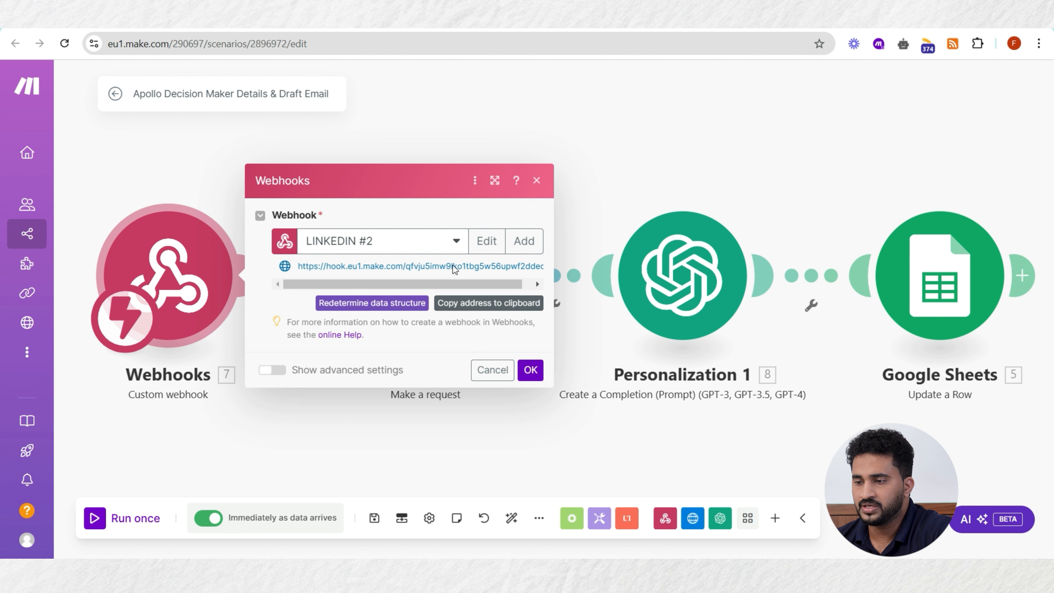
left_click(648, 118)
left_click_drag(617, 125, 511, 97)
left_click(569, 213)
left_click(889, 248)
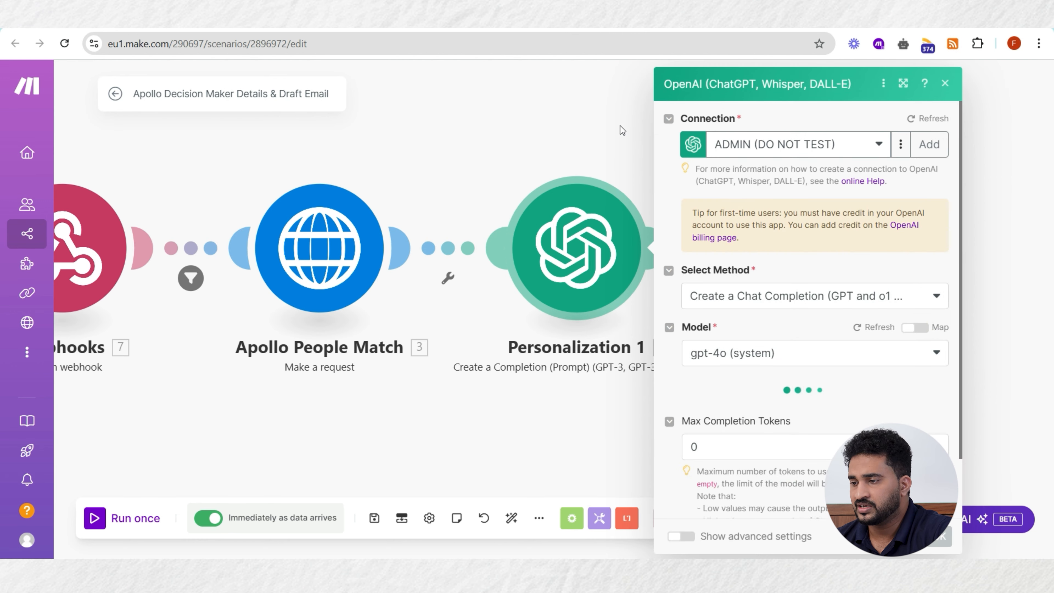
left_click(558, 98)
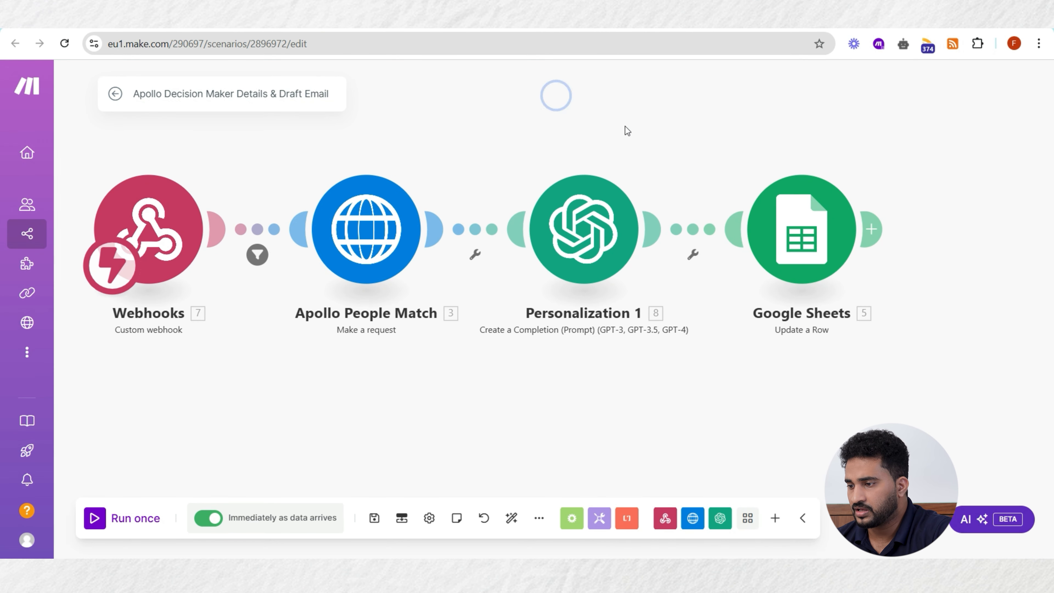
- Review the connection, spreadsheet ID, sheet name, row number and column range in the Google Sheets Update a Row module
left_click(777, 229)
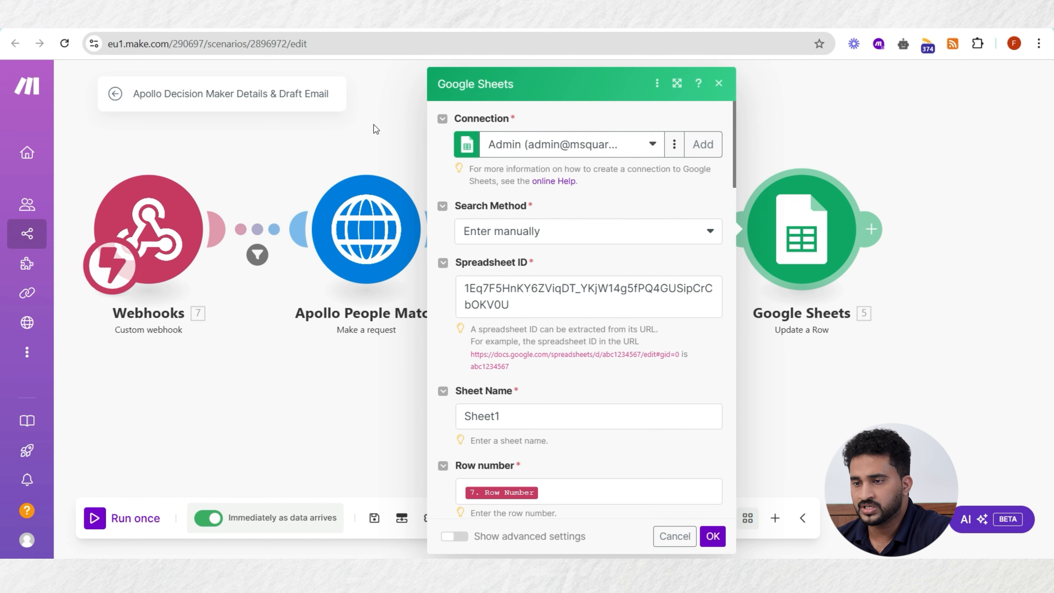
scroll(474, 201, "down", 3)
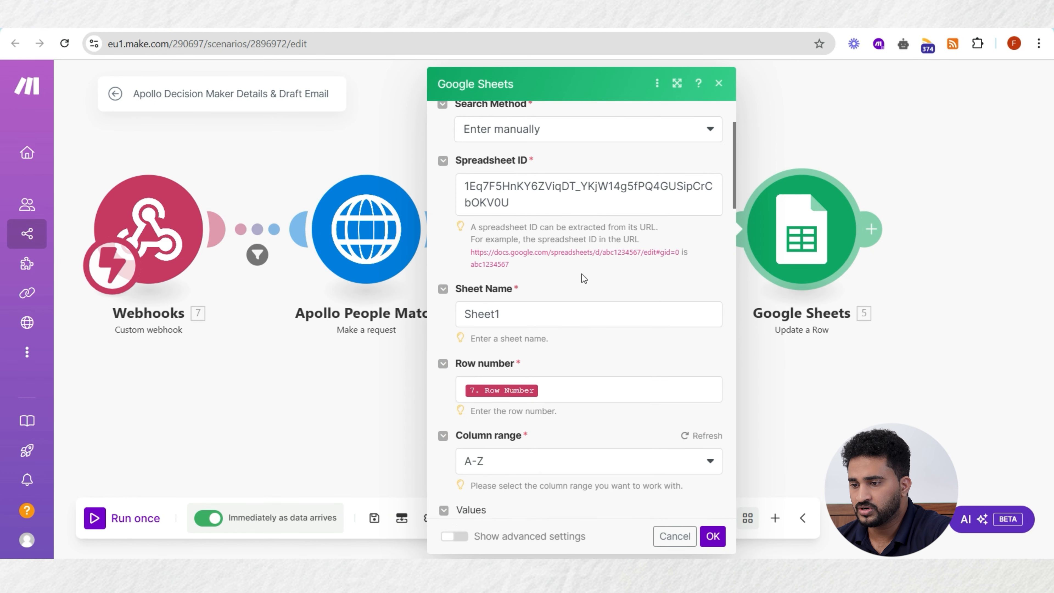
left_click(361, 142)
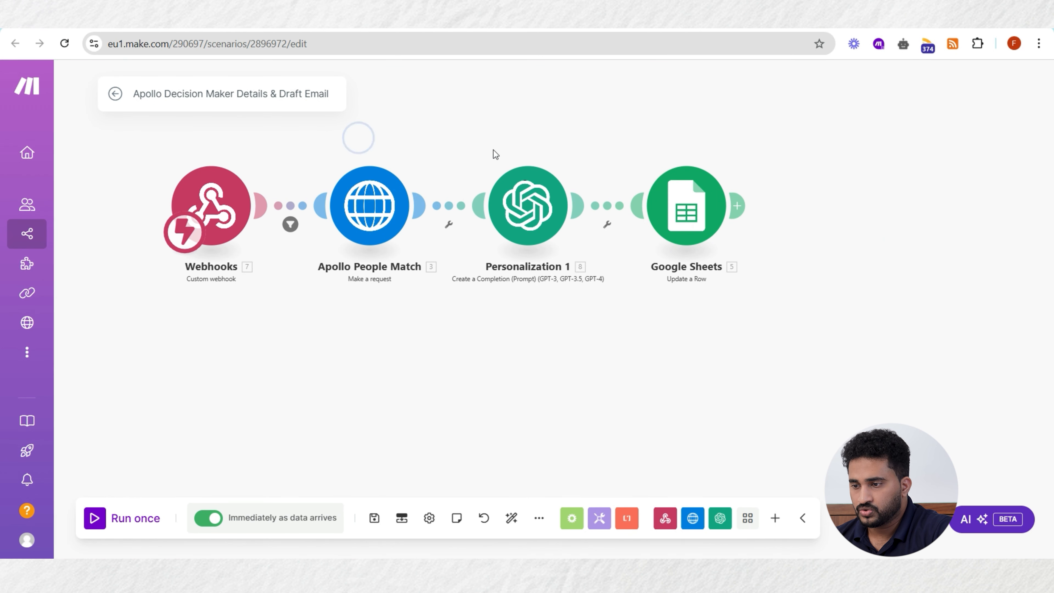
left_click(697, 207)
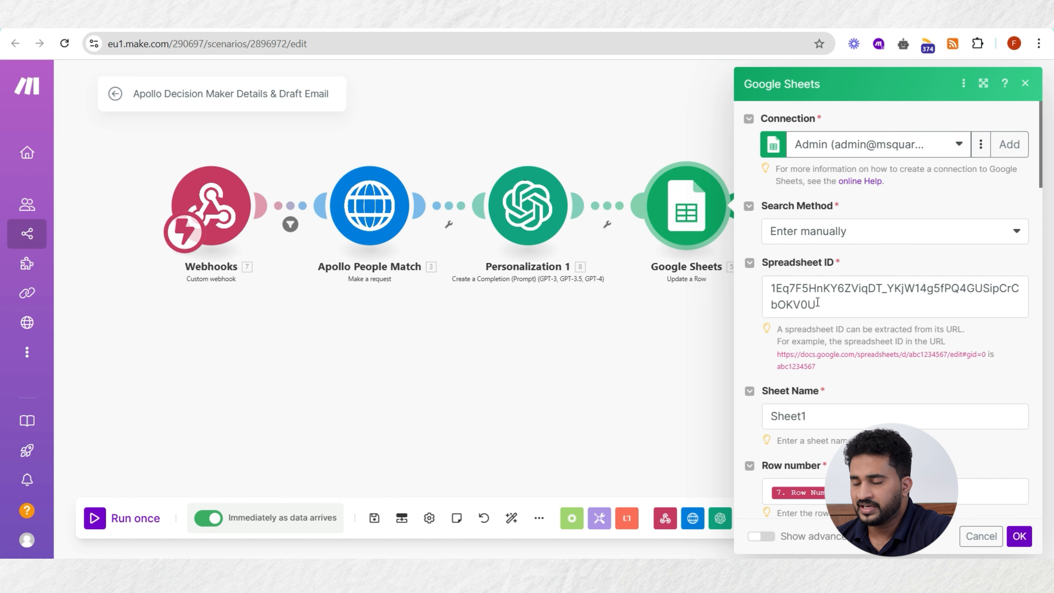
left_click(568, 107)
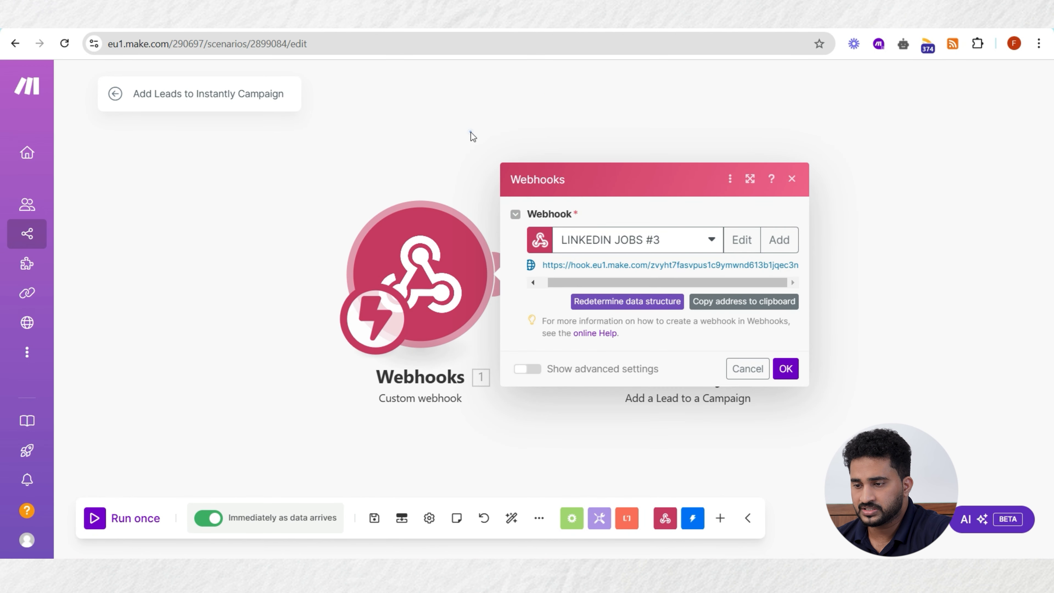
- Check the LINKEDIN JOBS #3 webhook and its address in the Webhooks module of the Add Leads to Instantly Campaign scenario
left_click(483, 141)
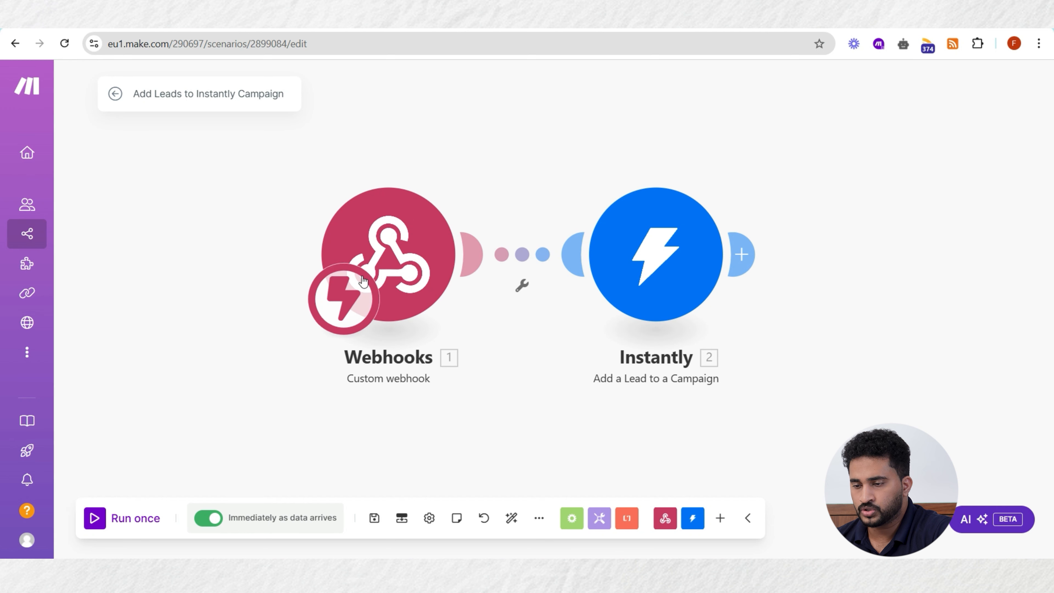
left_click(363, 282)
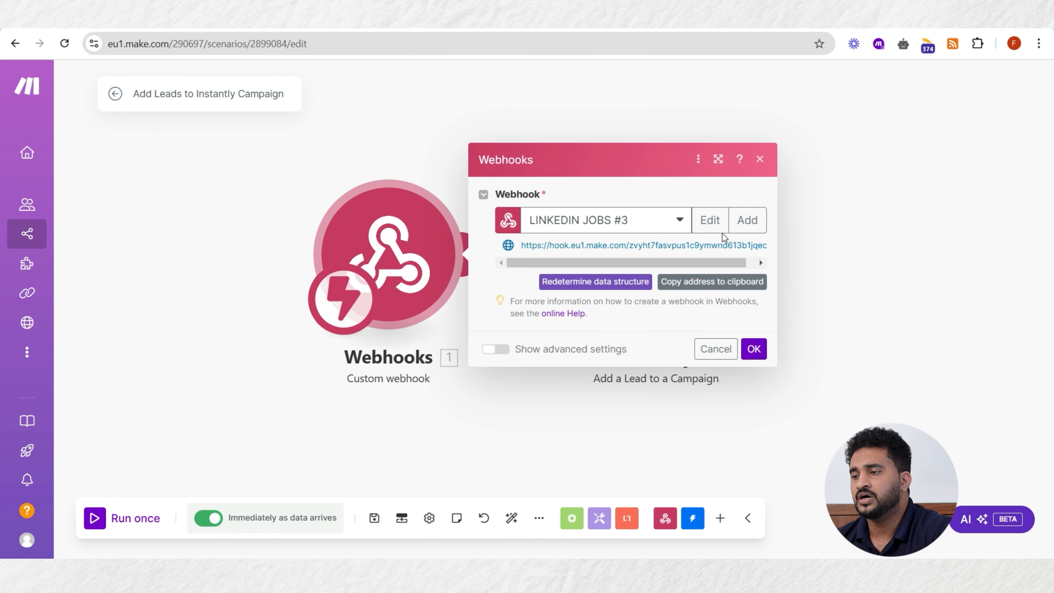
left_click(562, 69)
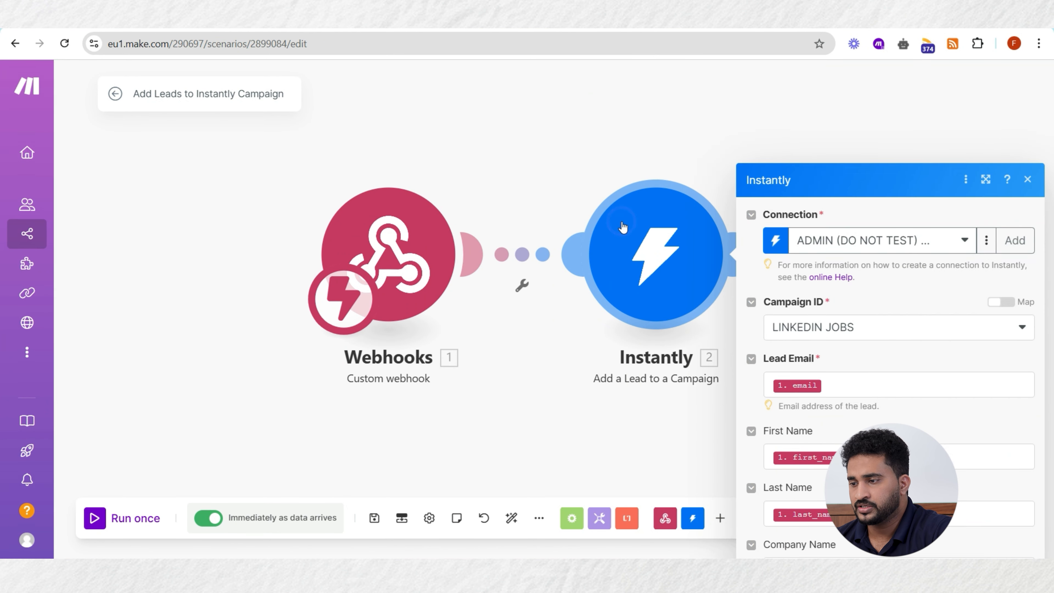